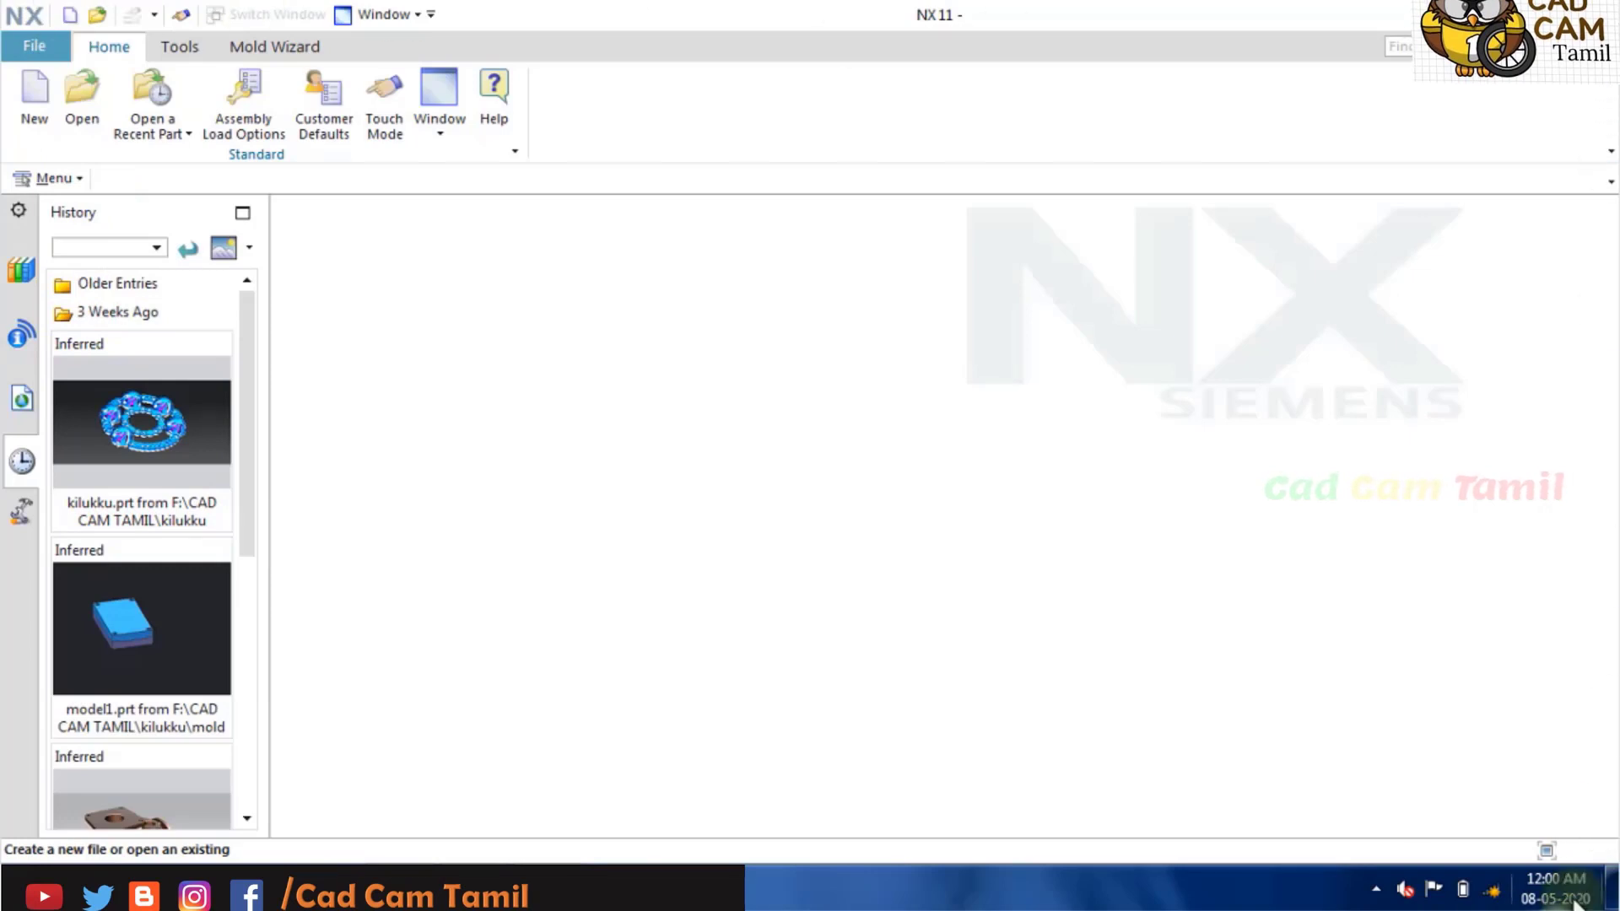
Show the Roles panel, then browse the File menu's Open, Preferences and recent parts entries.
{"action": "left_click", "coordinate": [439, 92]}
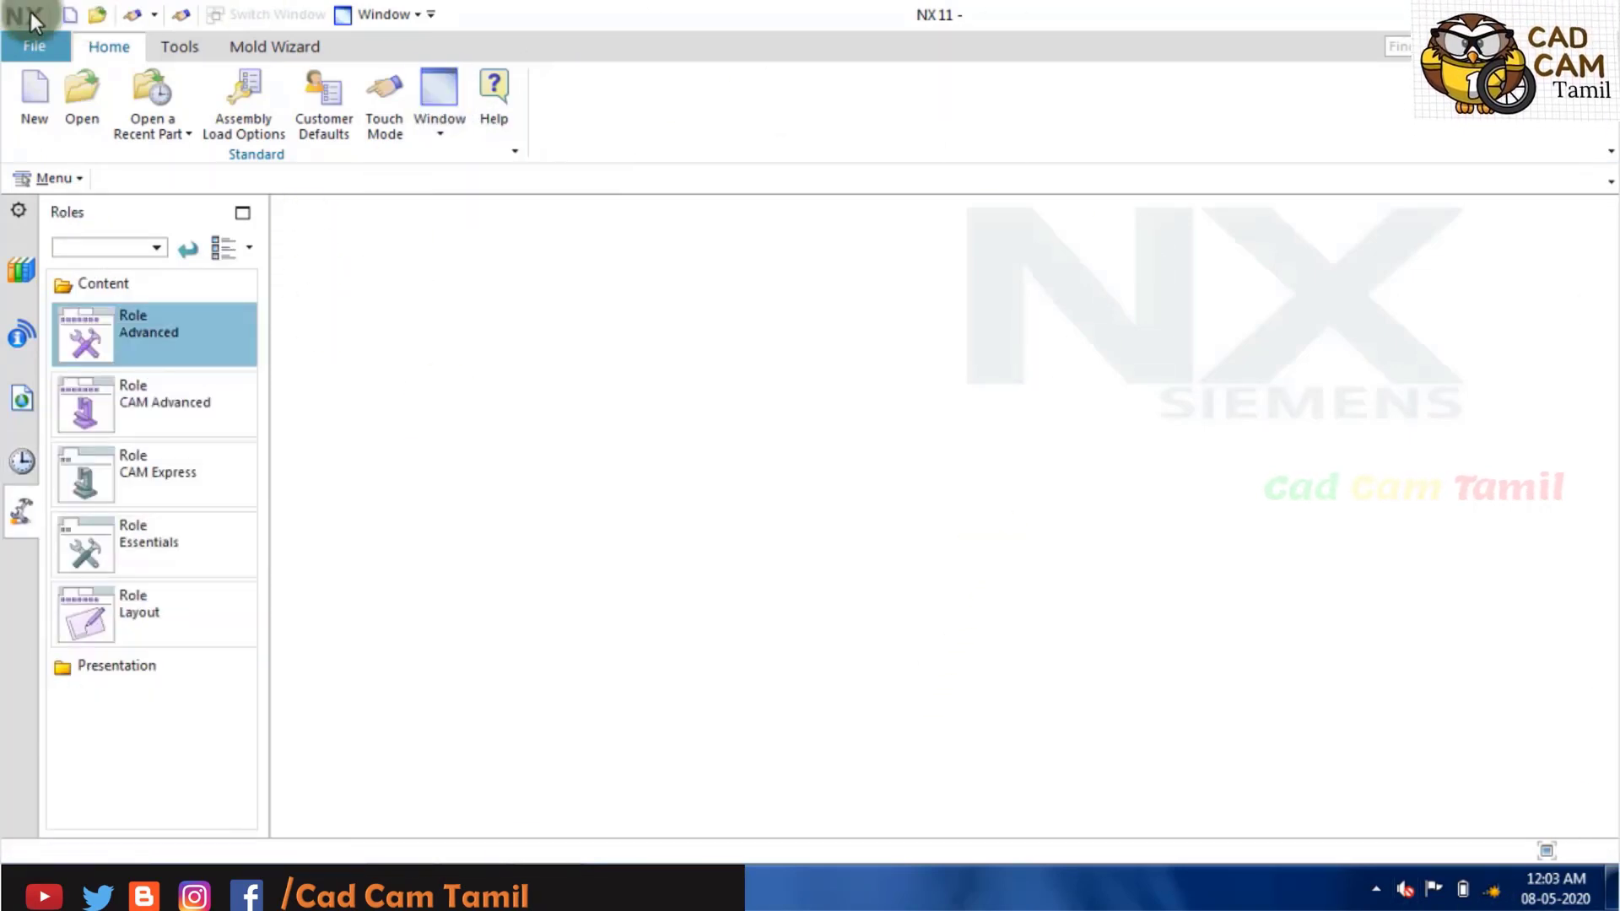
{"action": "left_click", "coordinate": [17, 48]}
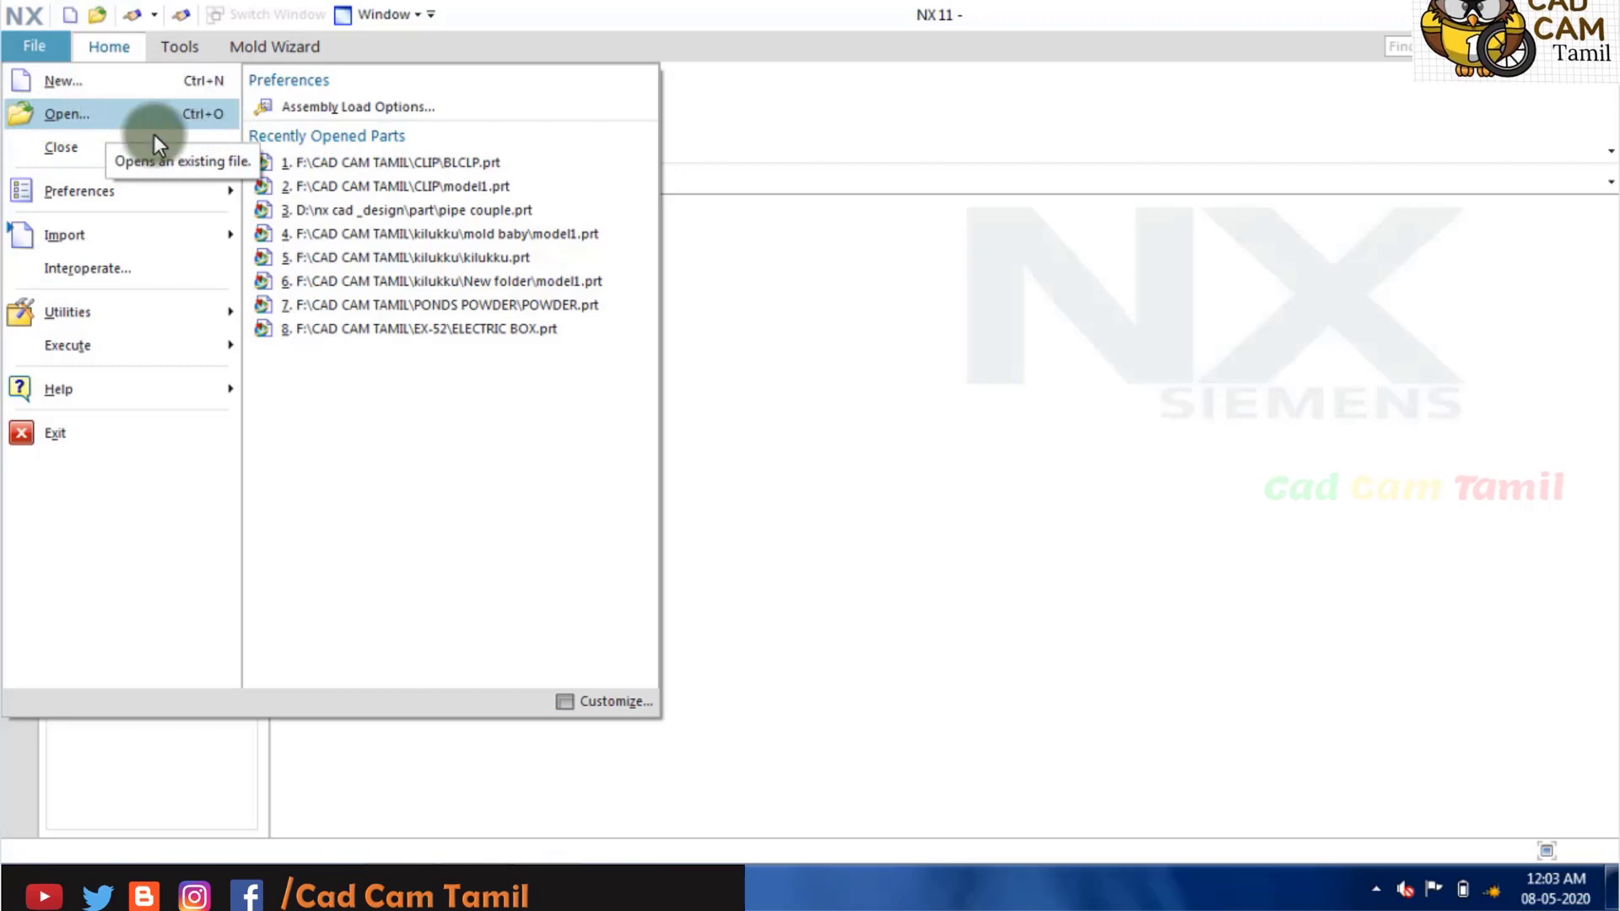
{"action": "left_click", "coordinate": [82, 112]}
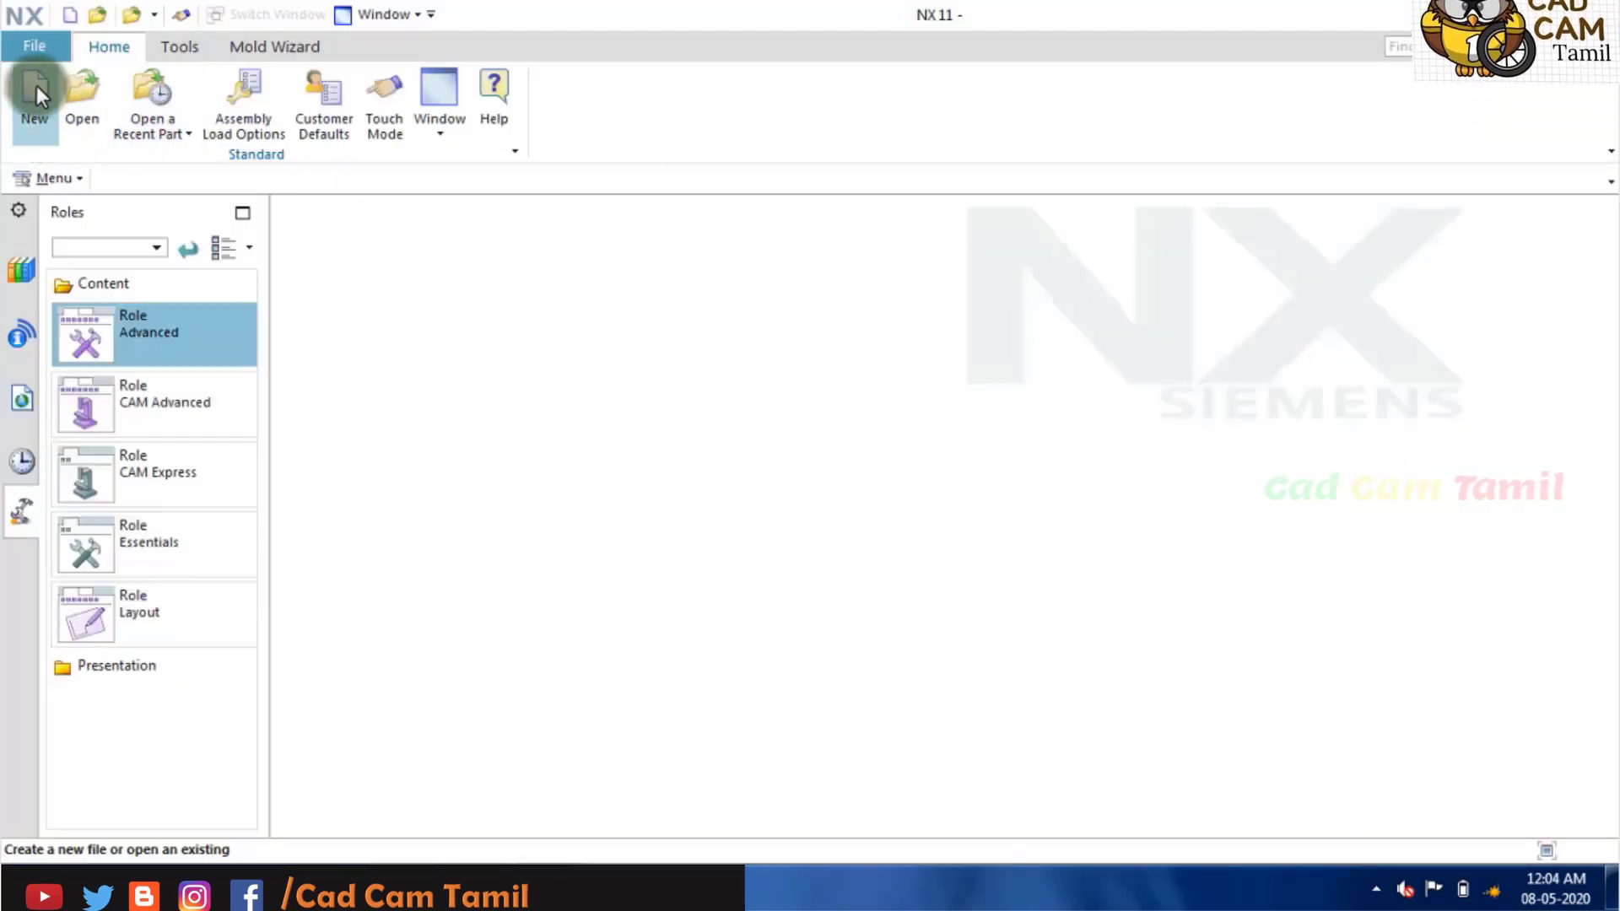
{"action": "left_click", "coordinate": [34, 46]}
{"action": "mouse_move", "coordinate": [79, 192]}
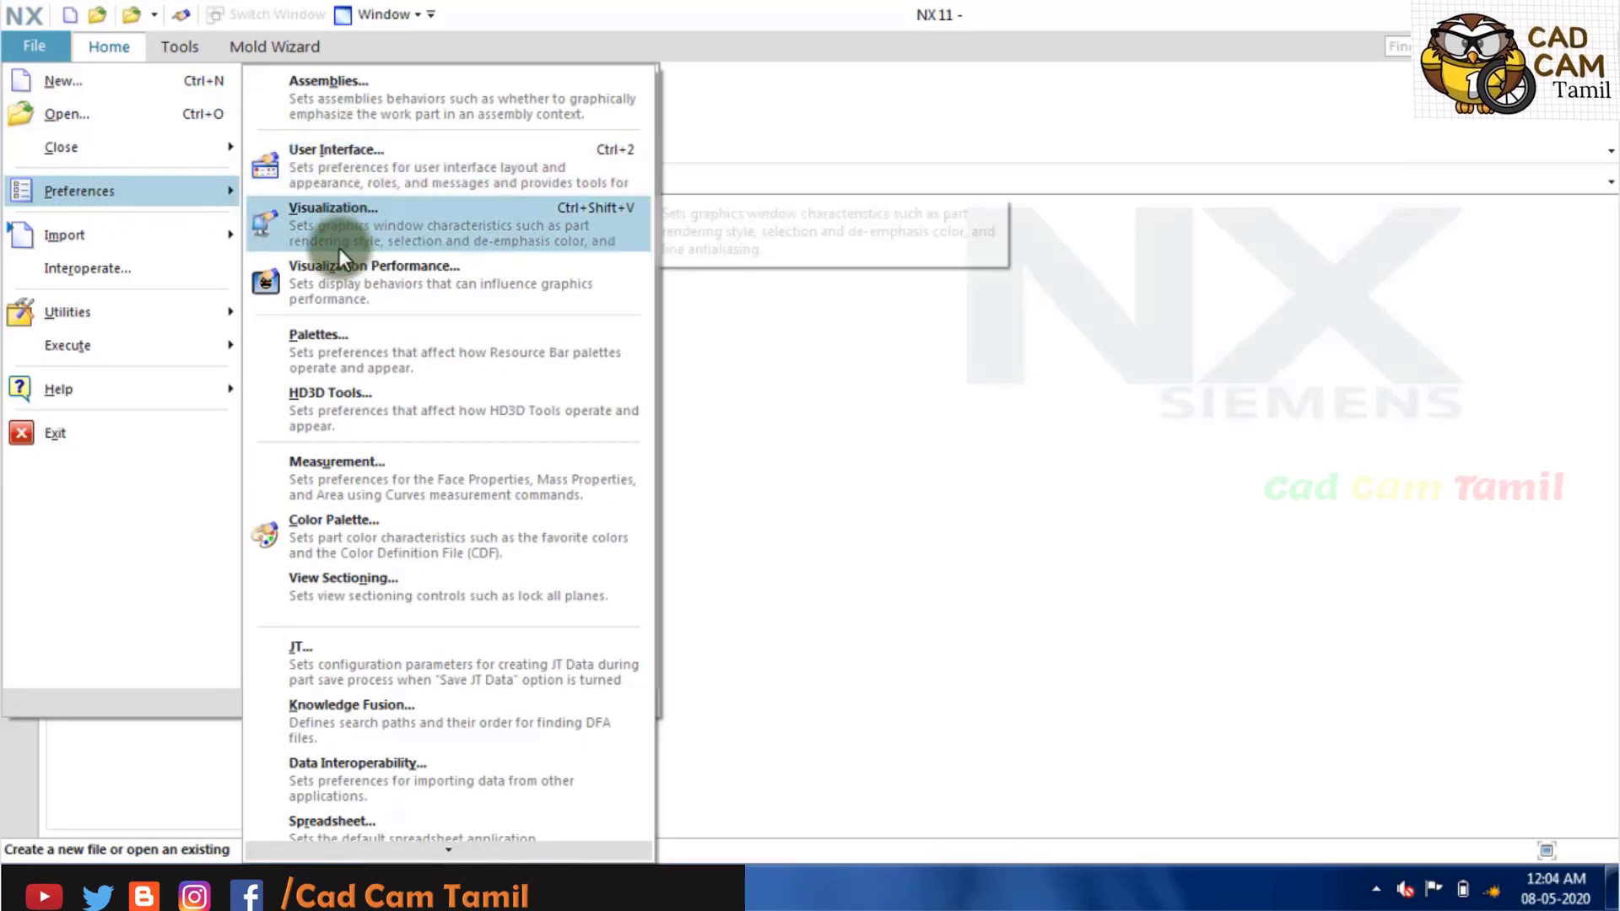
{"action": "scroll", "coordinate": [339, 248], "scroll_direction": "down", "scroll_amount": 1}
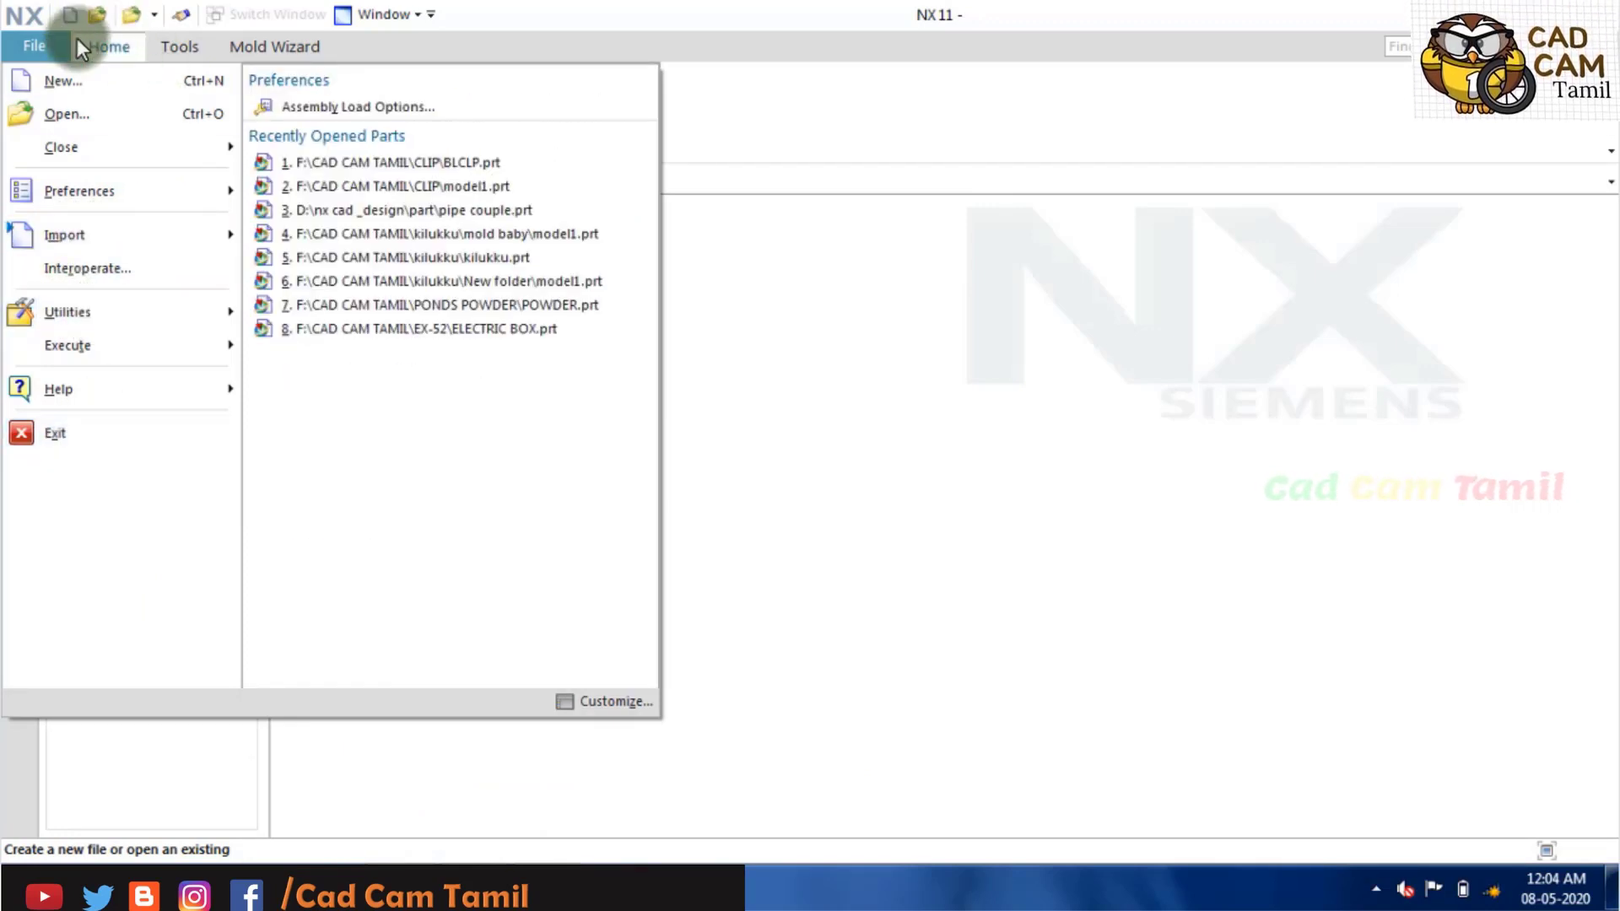
Preview the New part dialog and close it without creating a part.
{"action": "left_click", "coordinate": [77, 15]}
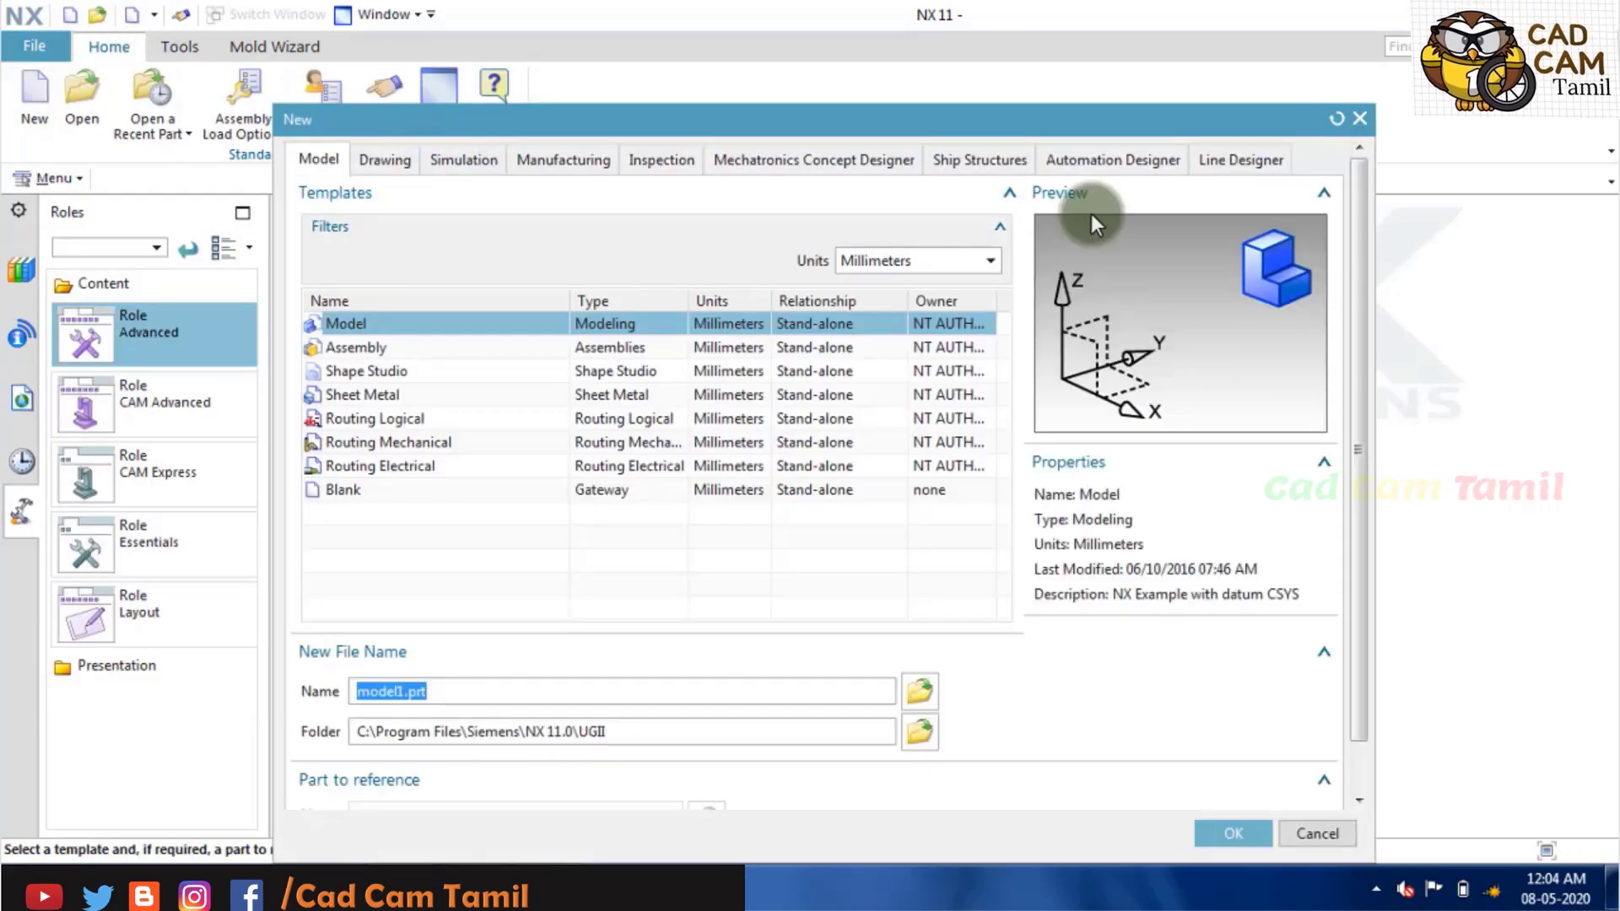
{"action": "left_click", "coordinate": [1361, 120]}
{"action": "left_click", "coordinate": [85, 93]}
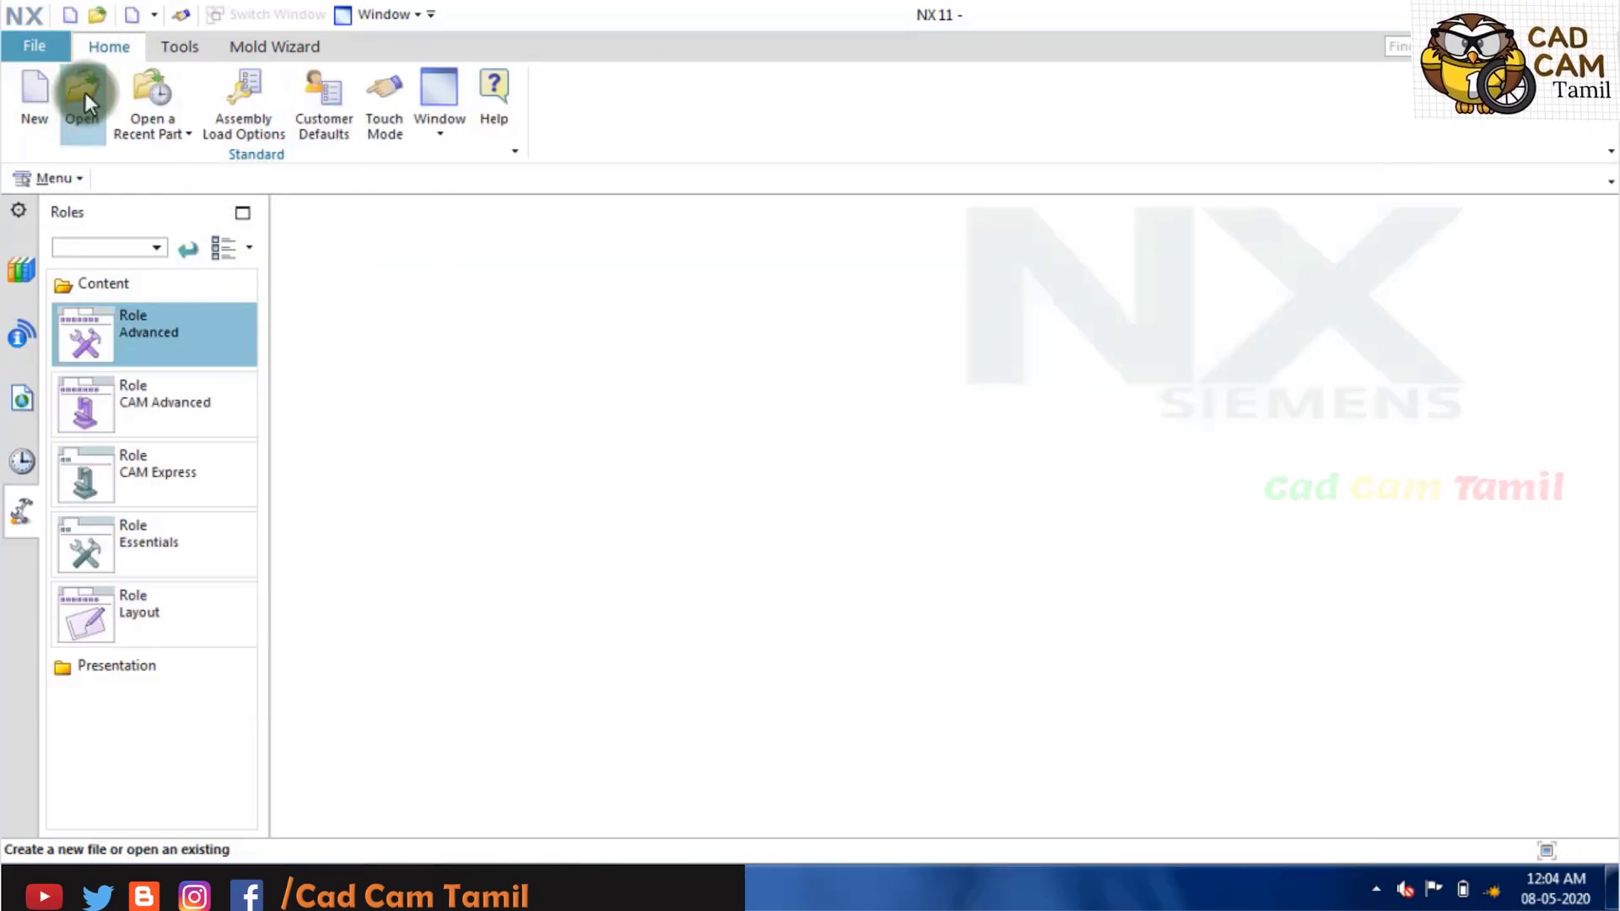
Preview the recent parts list, Assembly Load Options and Window dropdown, then dismiss them.
{"action": "left_click", "coordinate": [157, 134]}
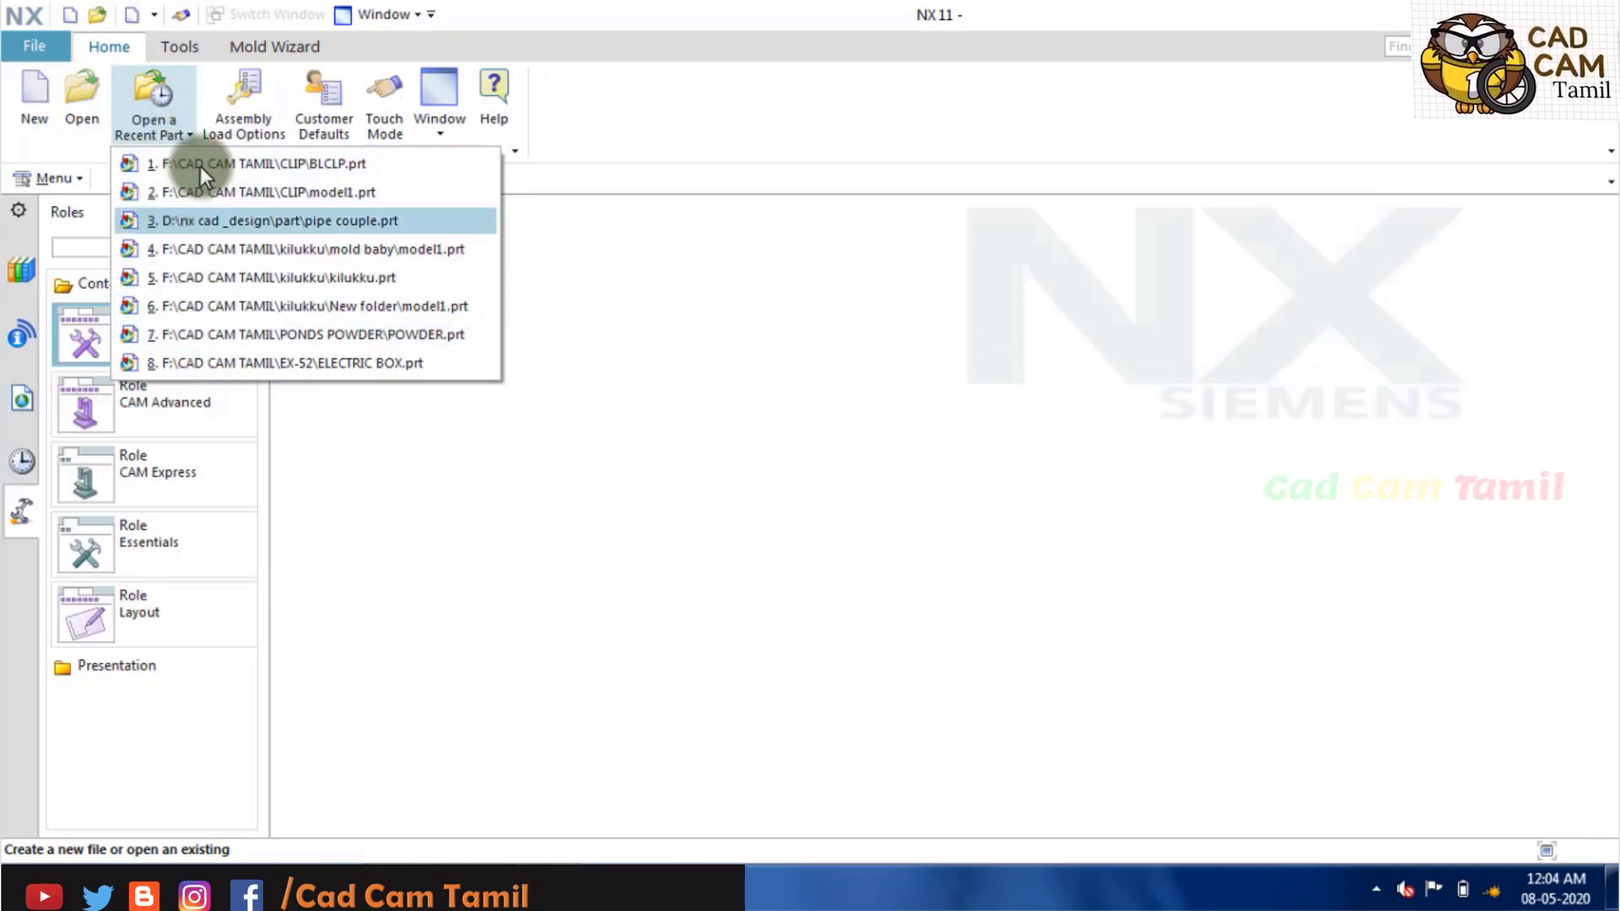
{"action": "left_click", "coordinate": [281, 145]}
{"action": "left_click", "coordinate": [241, 134]}
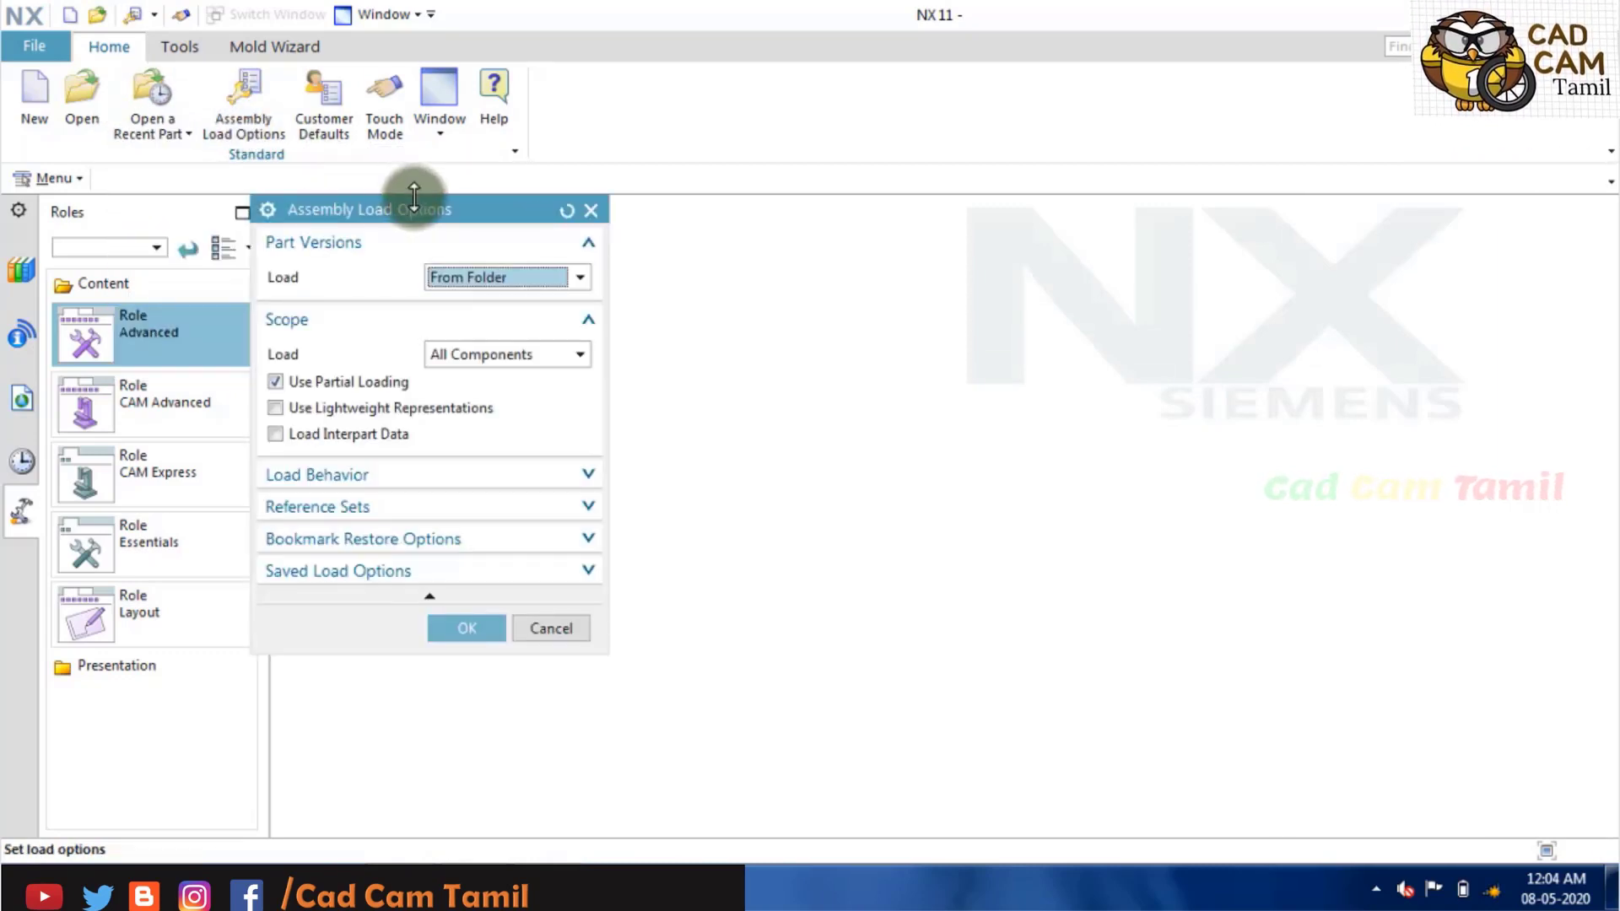
{"action": "left_click", "coordinate": [591, 211]}
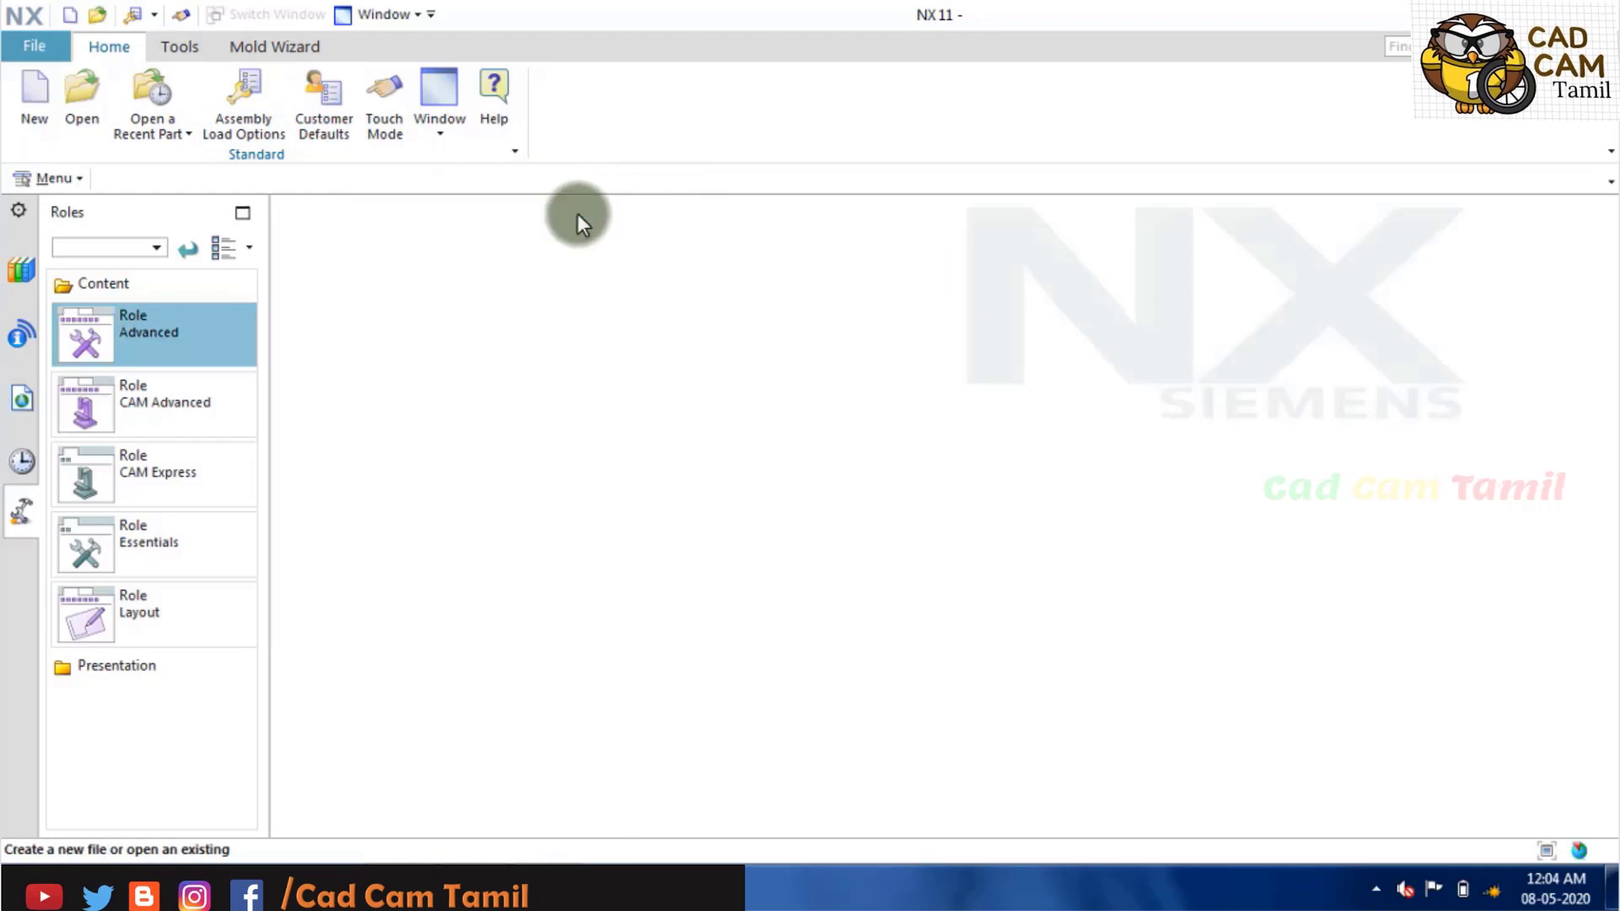
{"action": "left_click", "coordinate": [437, 140]}
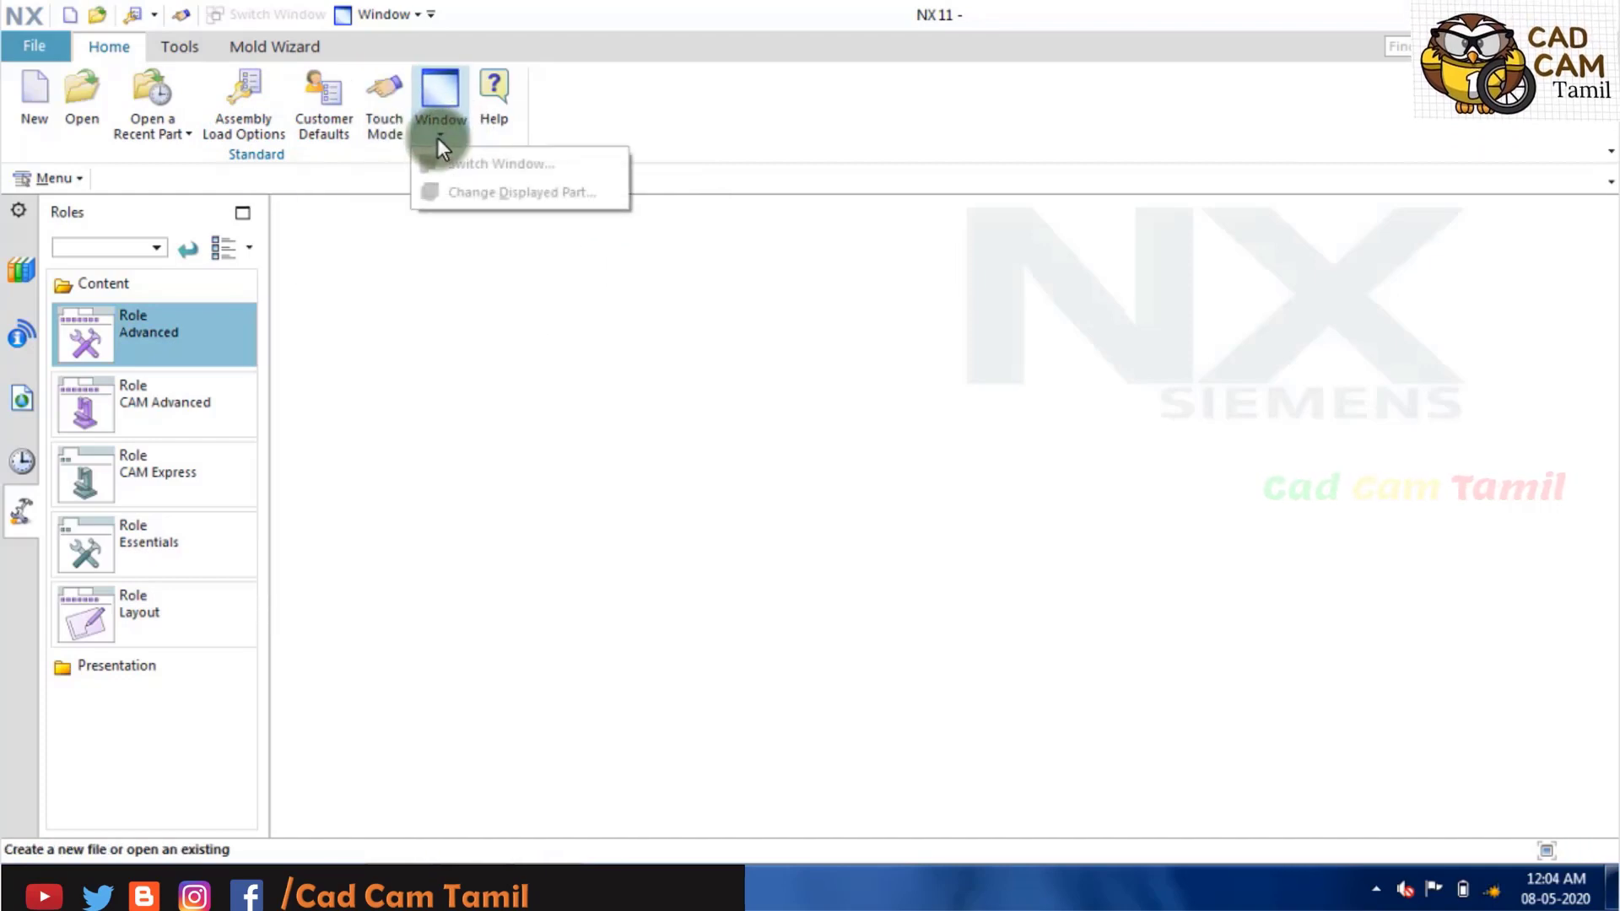
{"action": "left_click", "coordinate": [492, 127]}
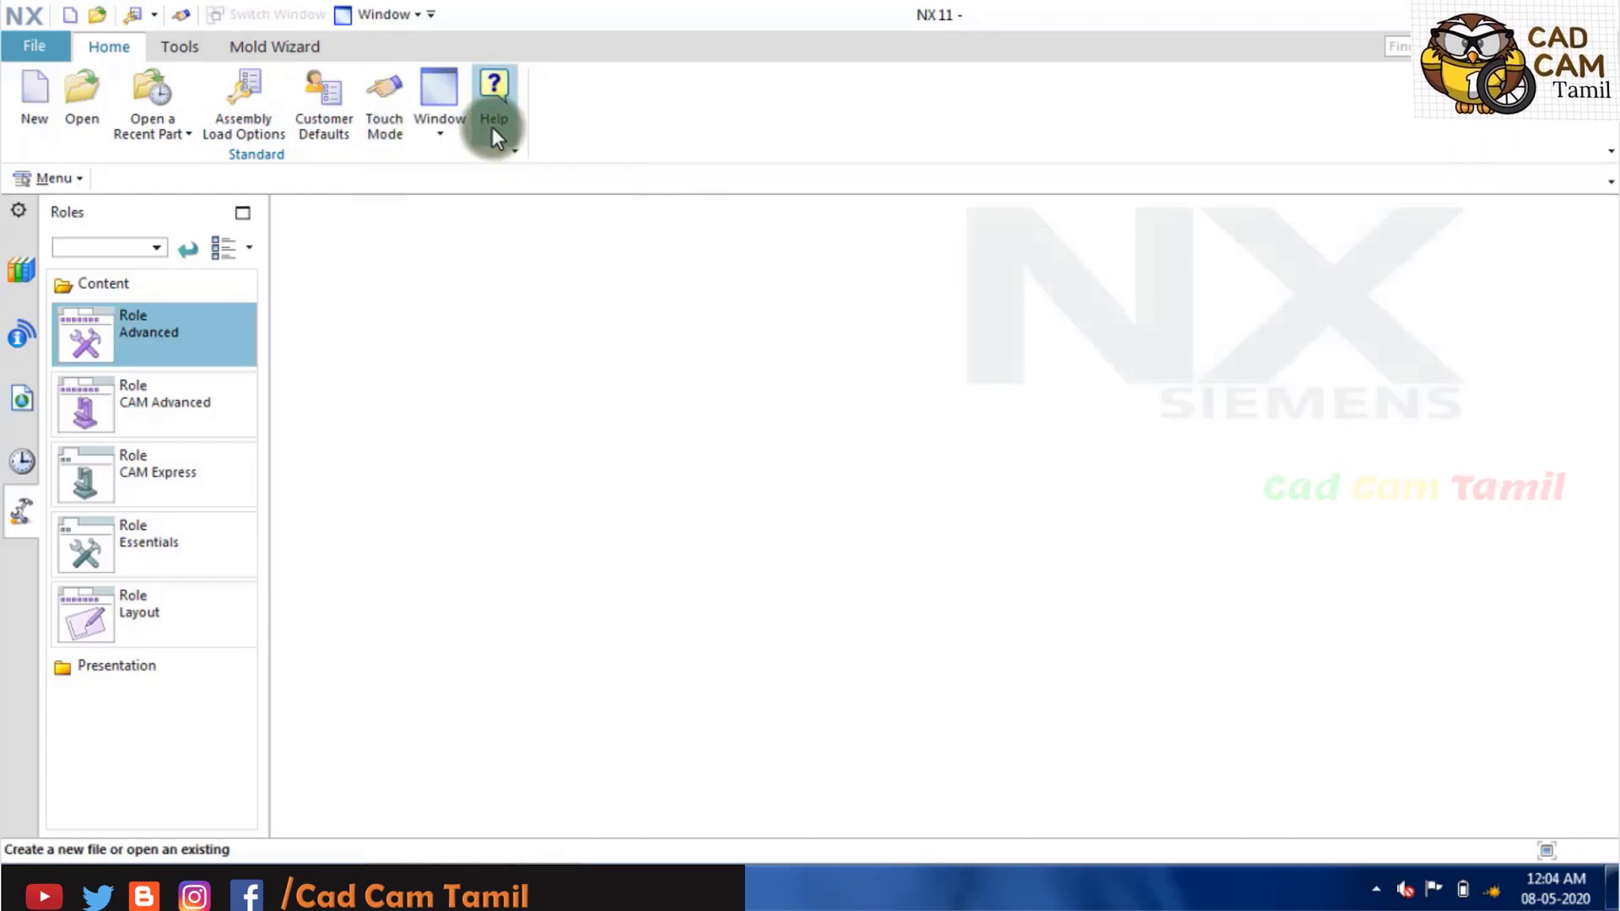
{"action": "left_click", "coordinate": [80, 177]}
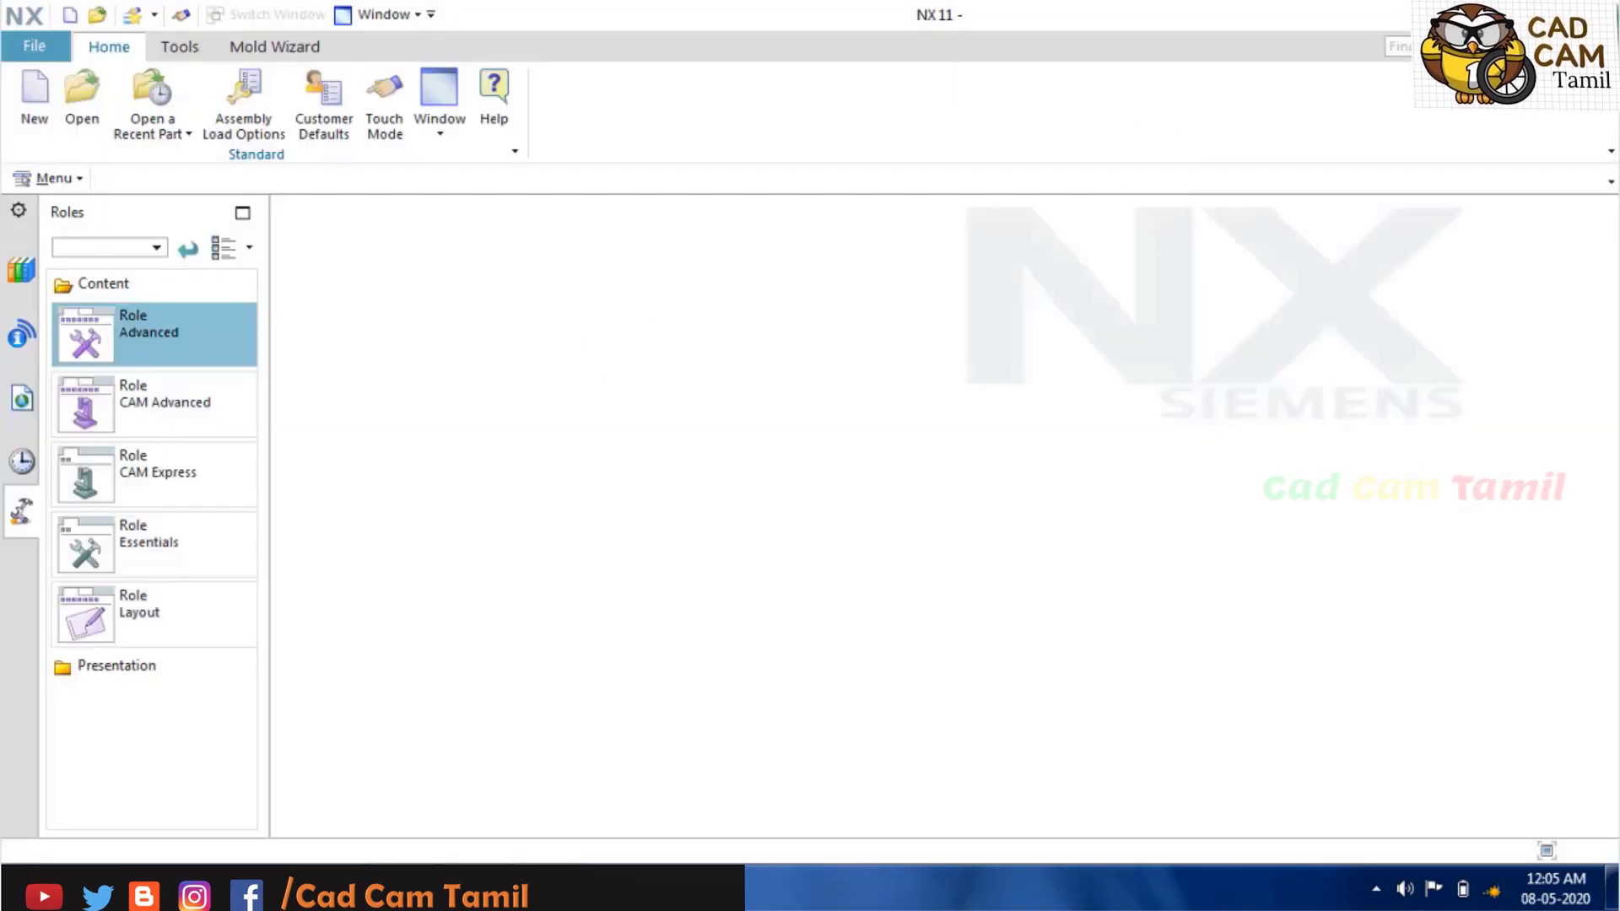
{"action": "left_click", "coordinate": [50, 179]}
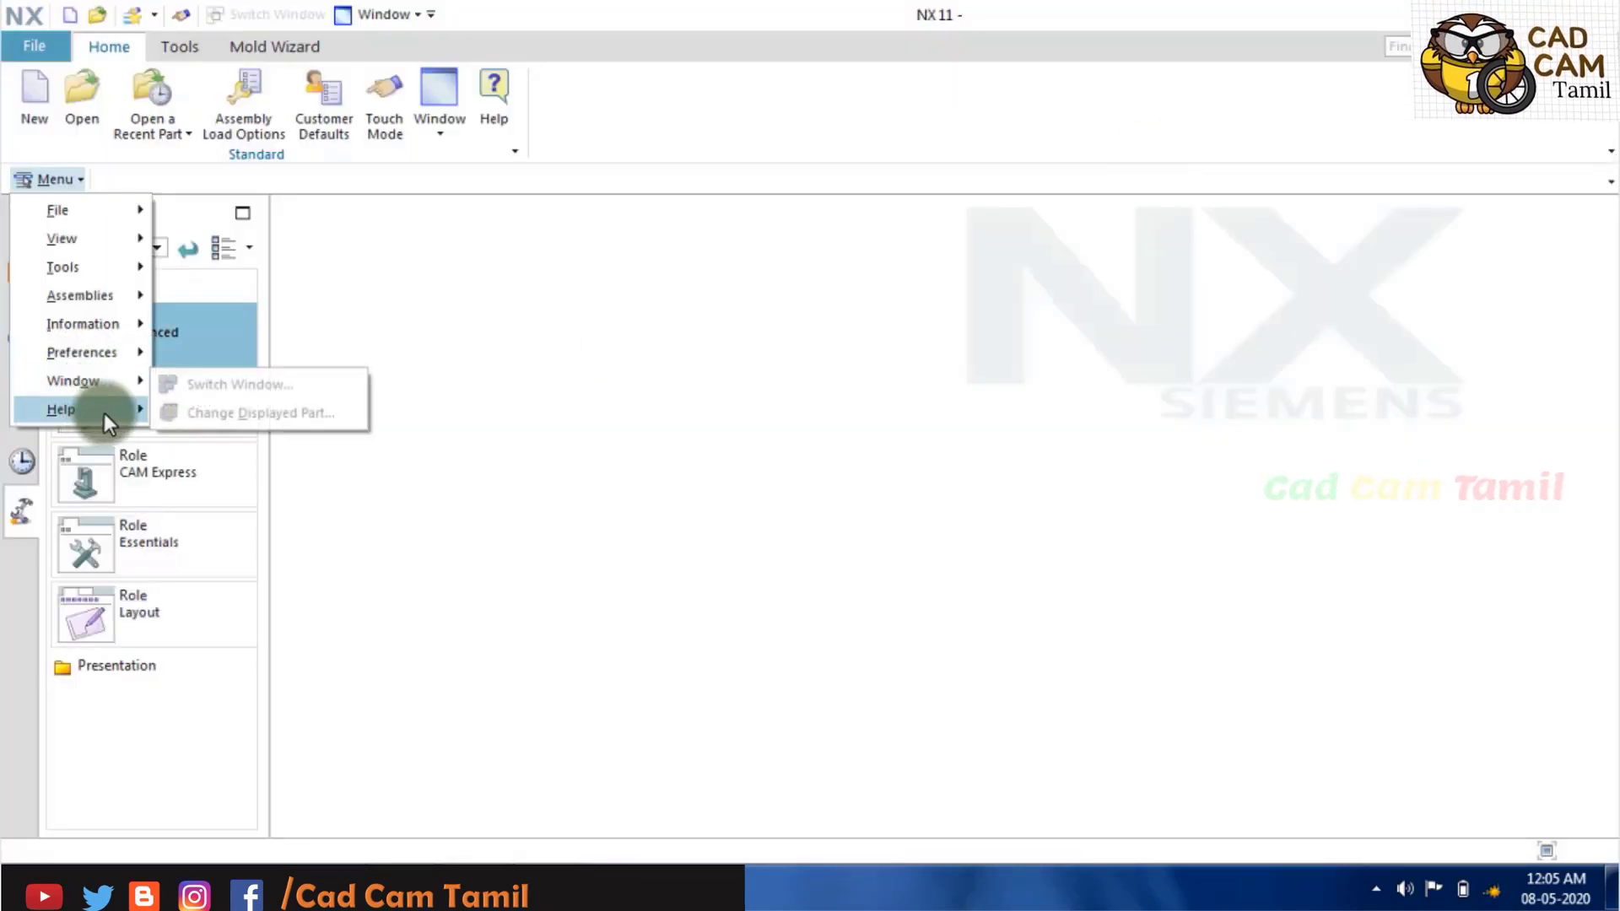
{"action": "mouse_move", "coordinate": [61, 408]}
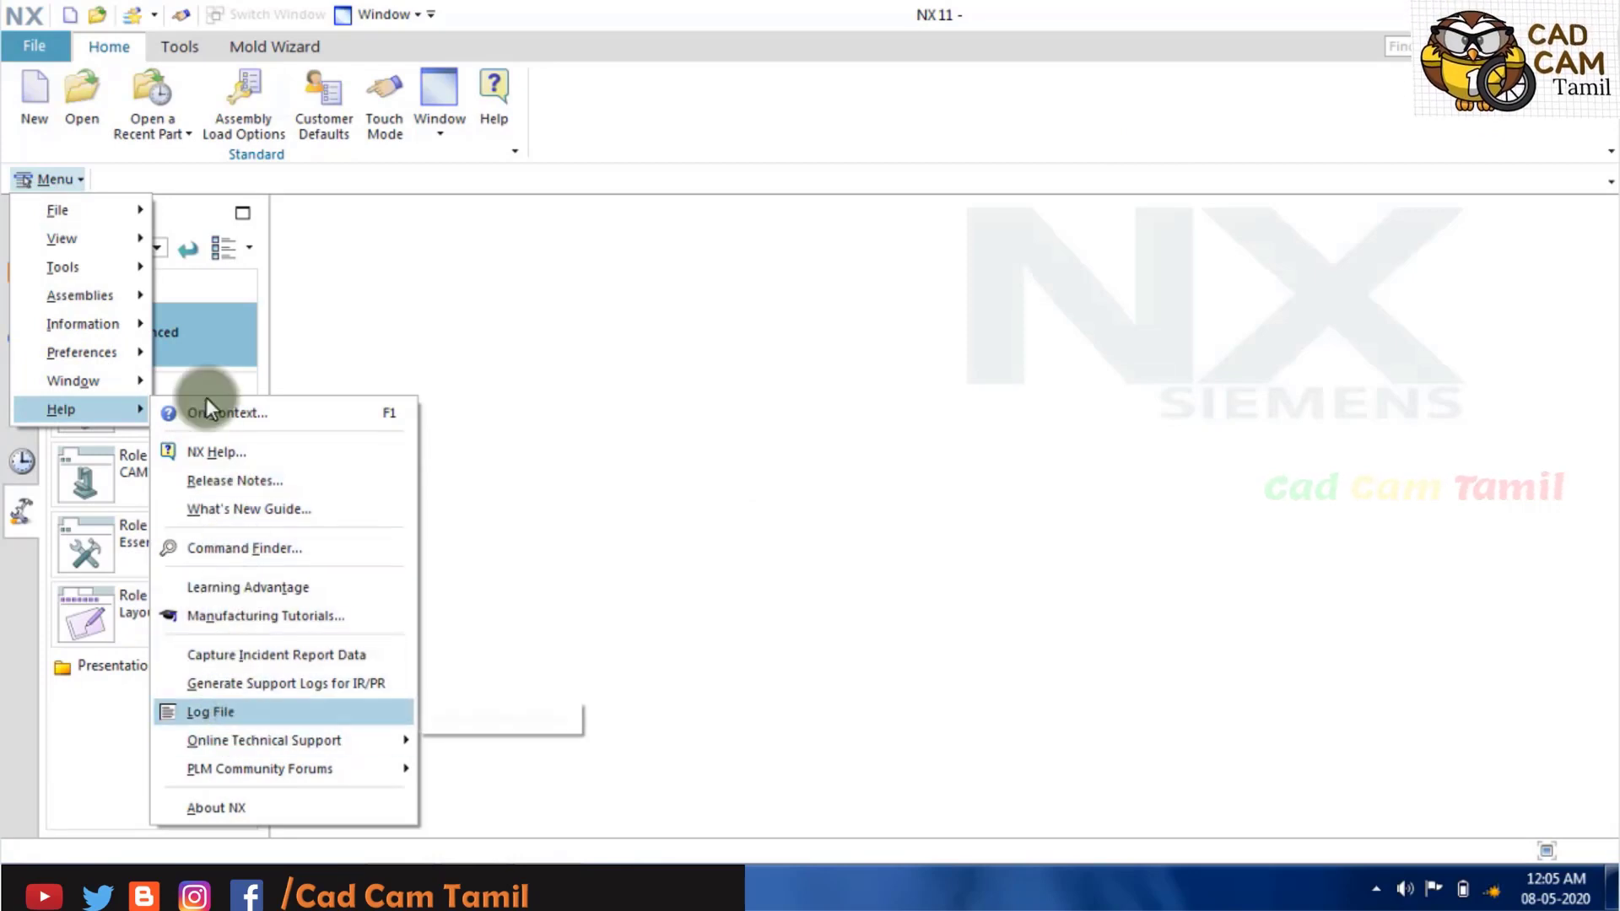
{"action": "left_click", "coordinate": [354, 303]}
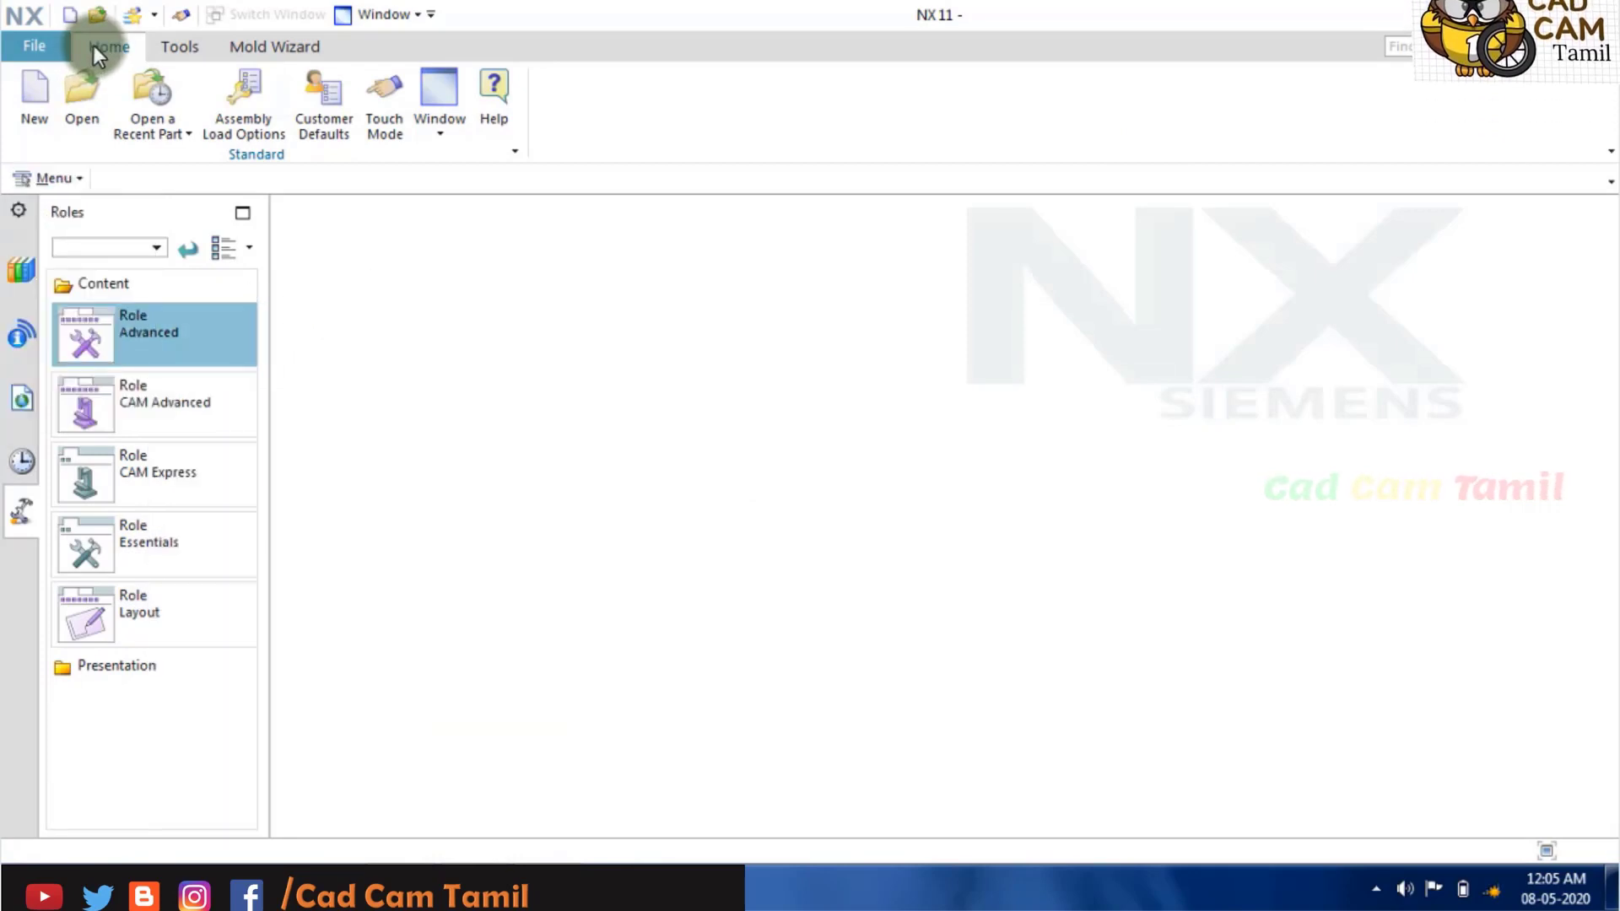
Browse the File menu and the Home, Tools and Mold Wizard tabs, then start a new part.
{"action": "left_click", "coordinate": [16, 43]}
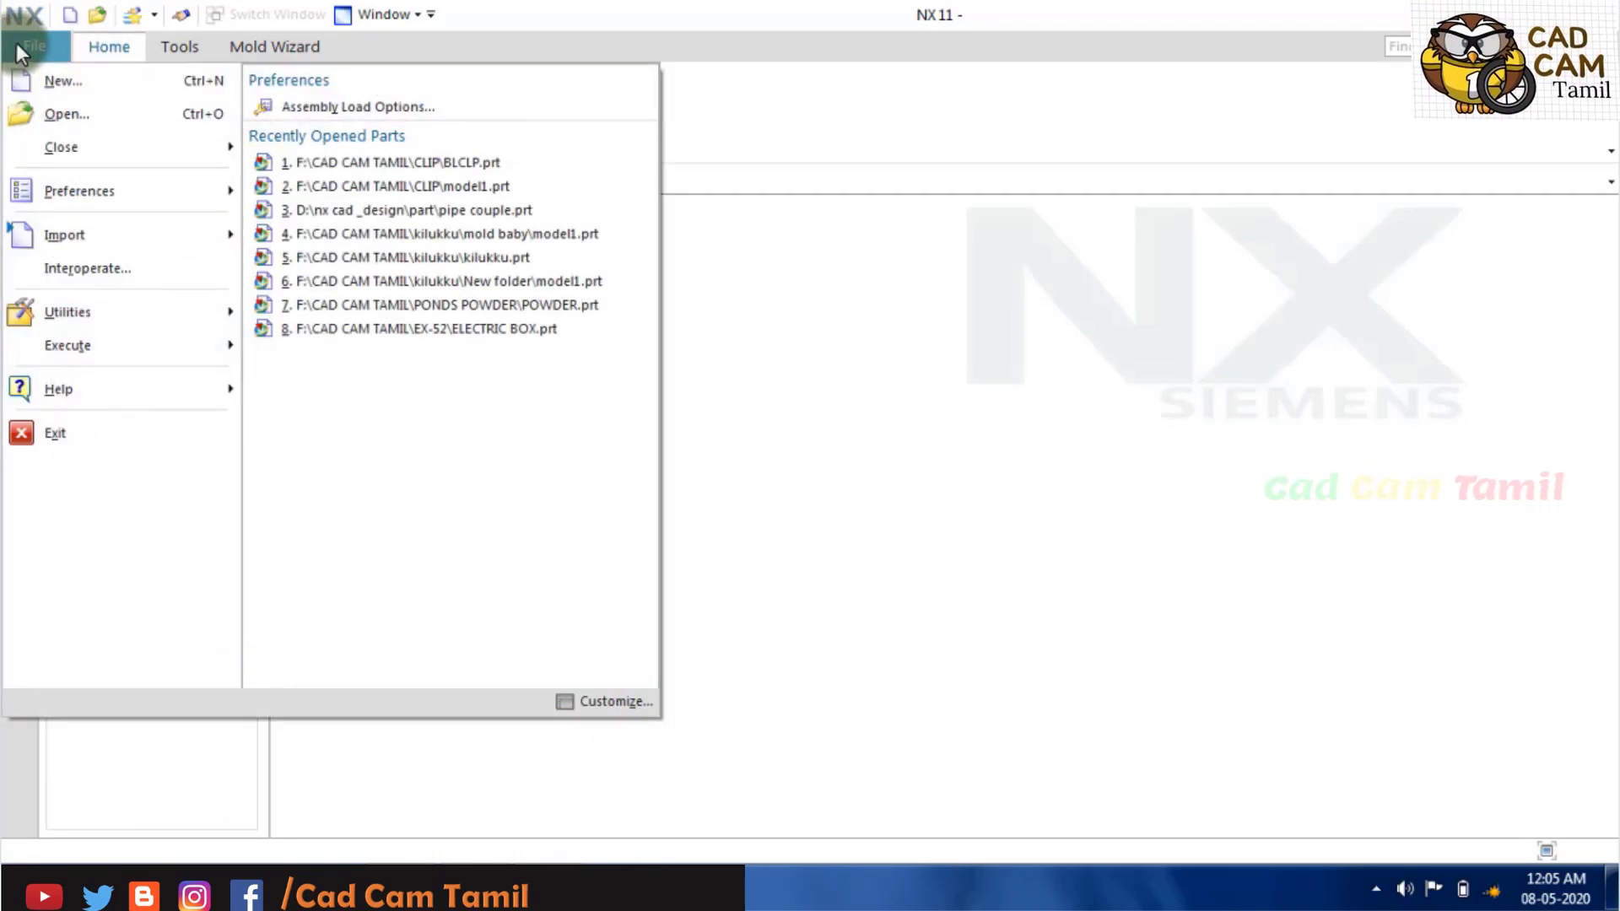
{"action": "left_click", "coordinate": [115, 42]}
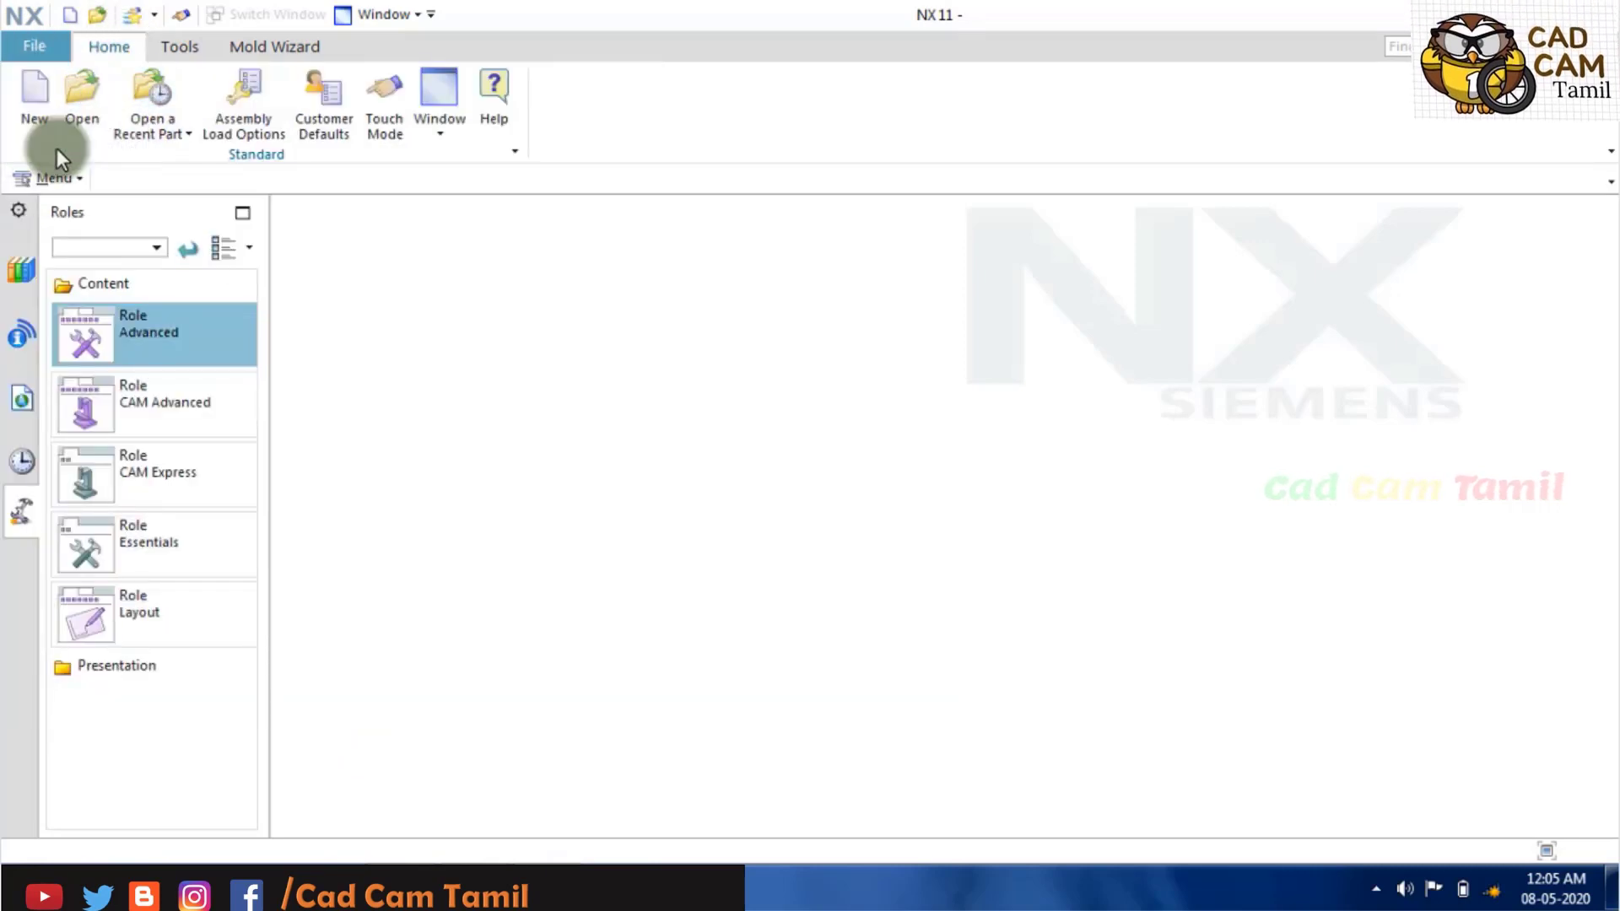
{"action": "left_click", "coordinate": [177, 49]}
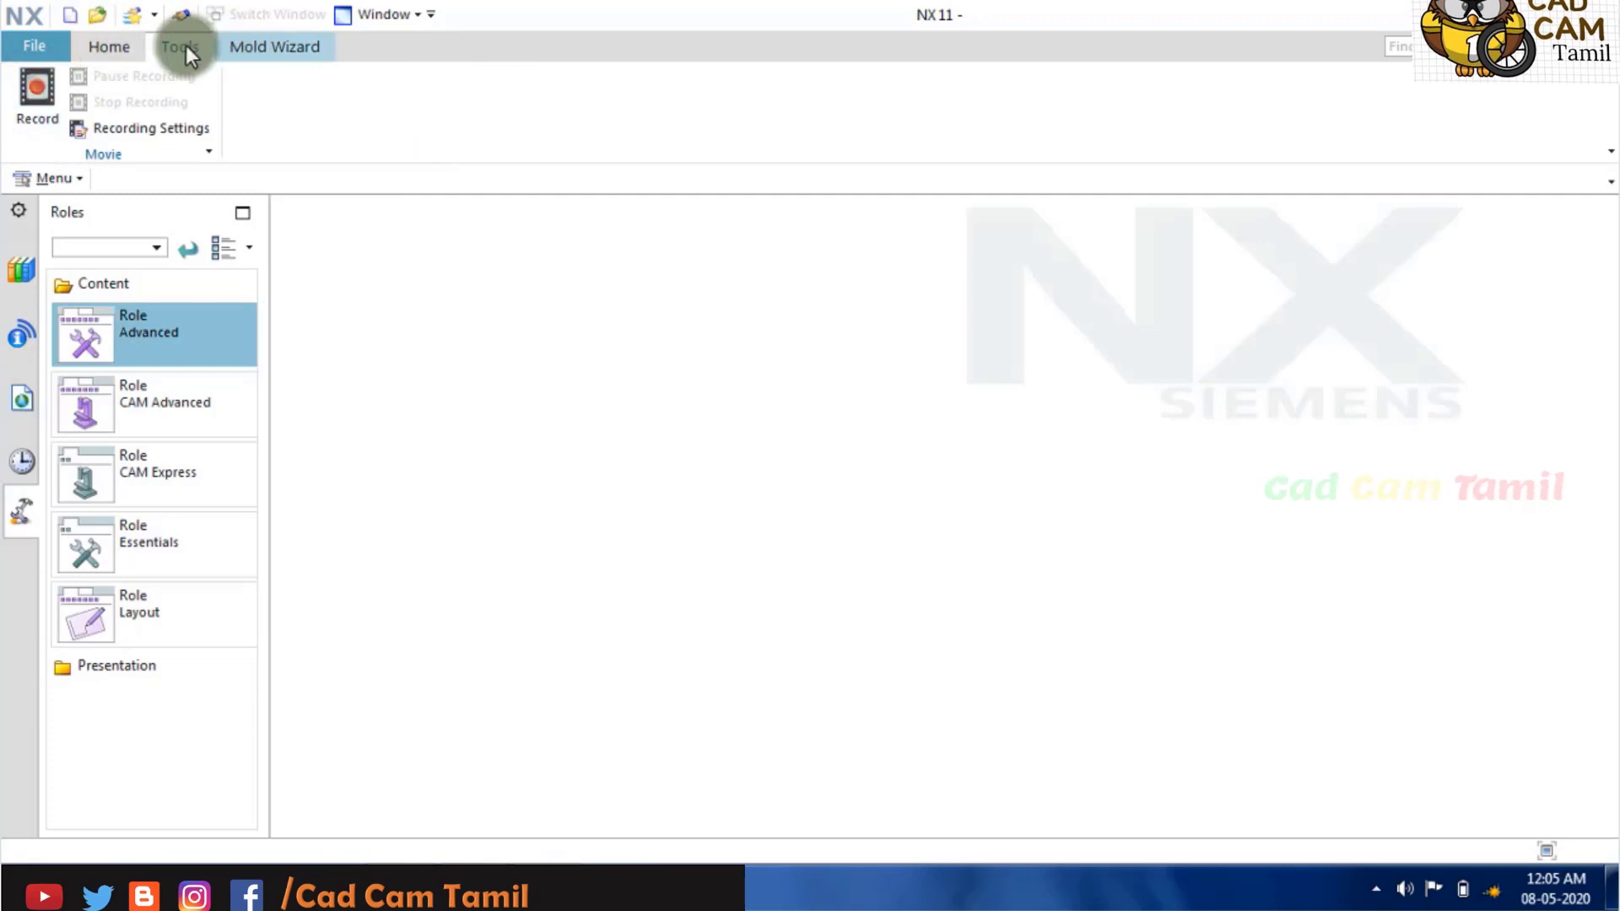
{"action": "left_click", "coordinate": [39, 96]}
{"action": "left_click", "coordinate": [246, 49]}
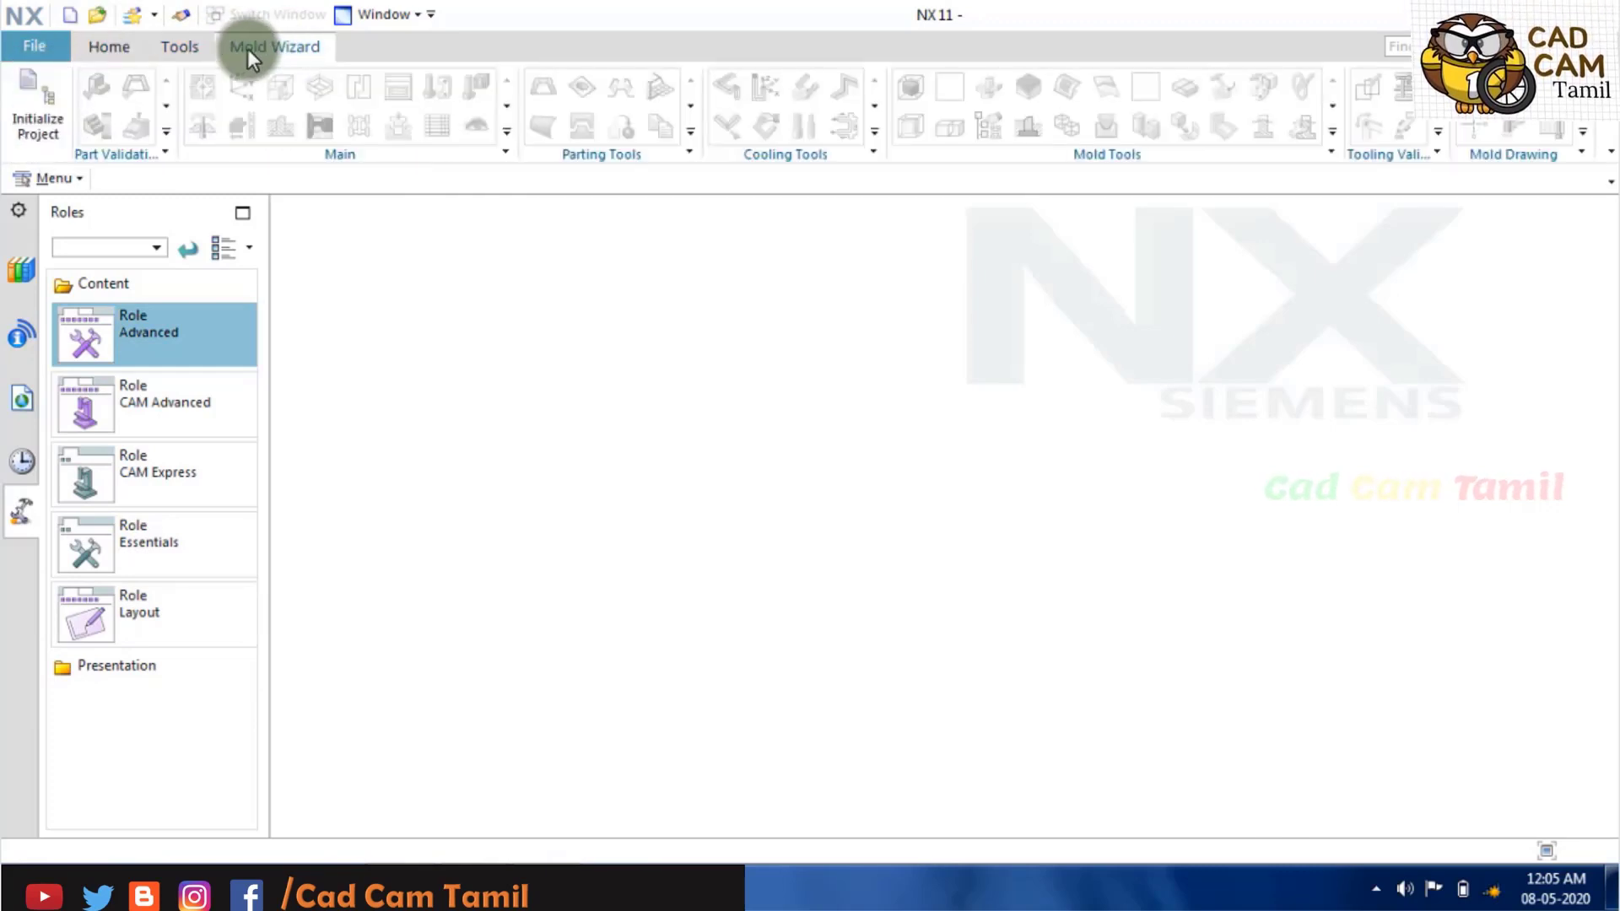
{"action": "left_click", "coordinate": [89, 47]}
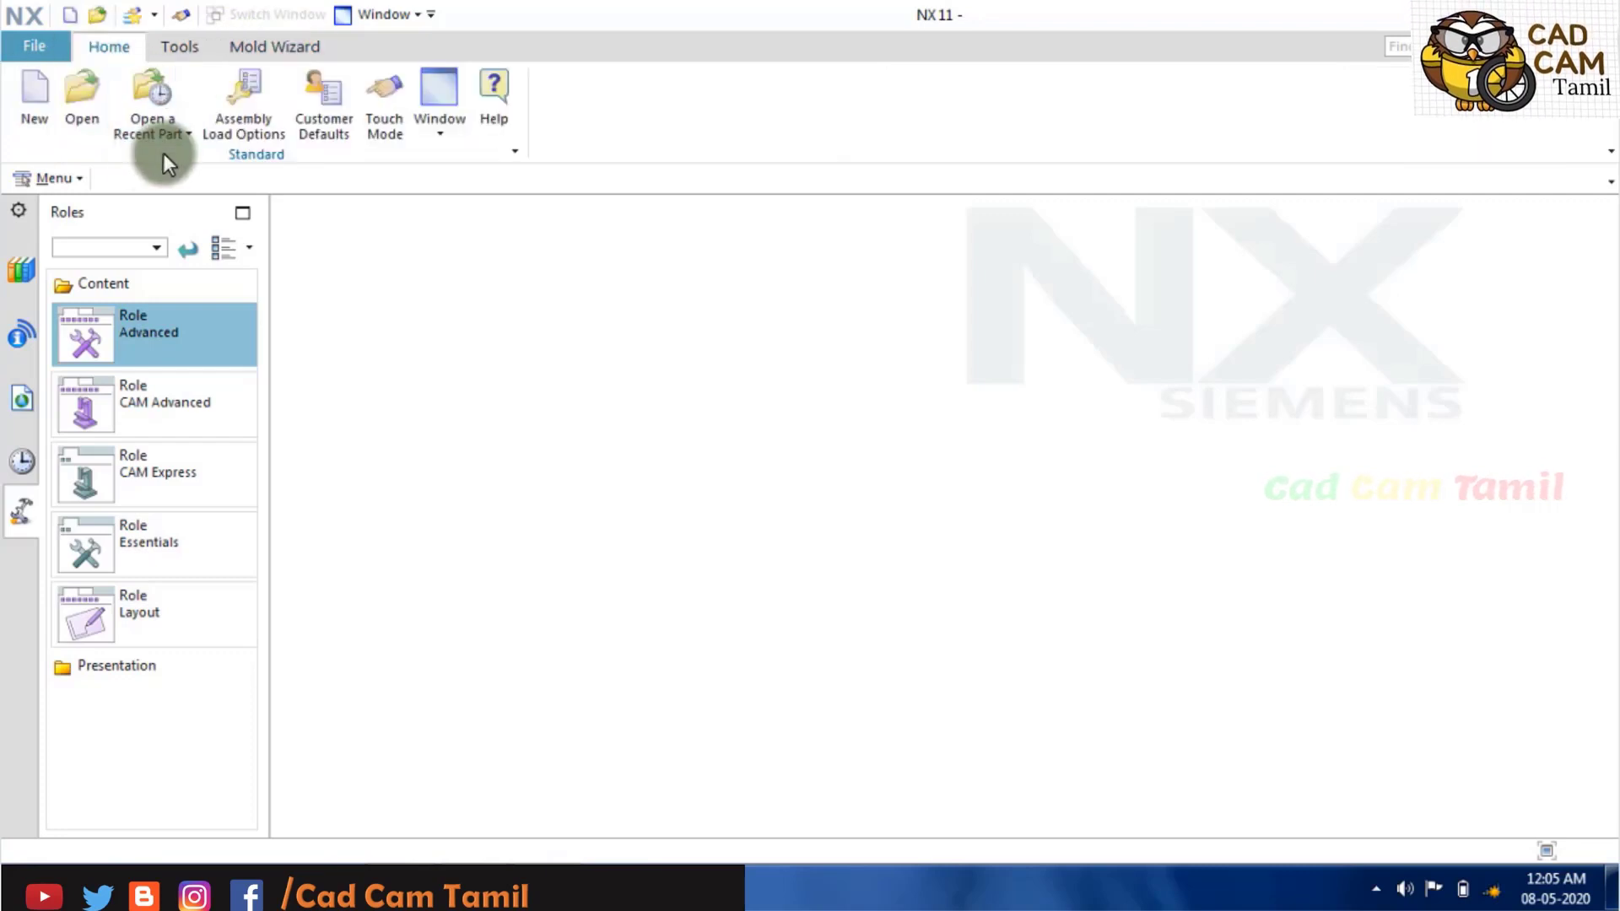
{"action": "left_click", "coordinate": [28, 90]}
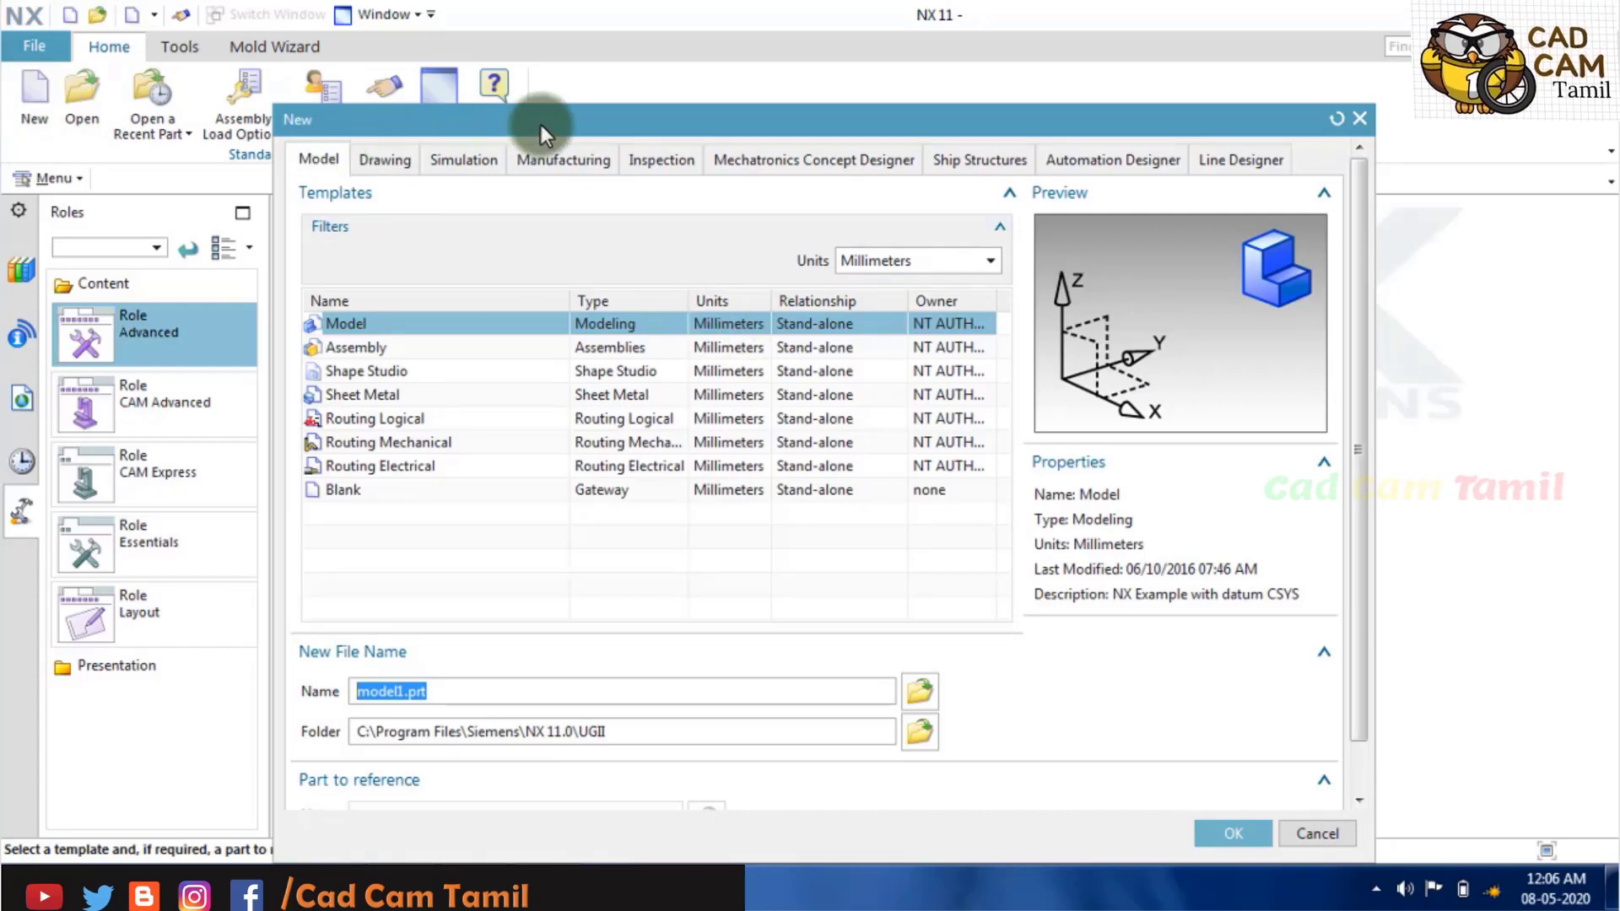
Move the New dialog higher and check the save folder, keeping the UGII directory.
{"action": "left_click_drag", "start_coordinate": [540, 126], "coordinate": [510, 54]}
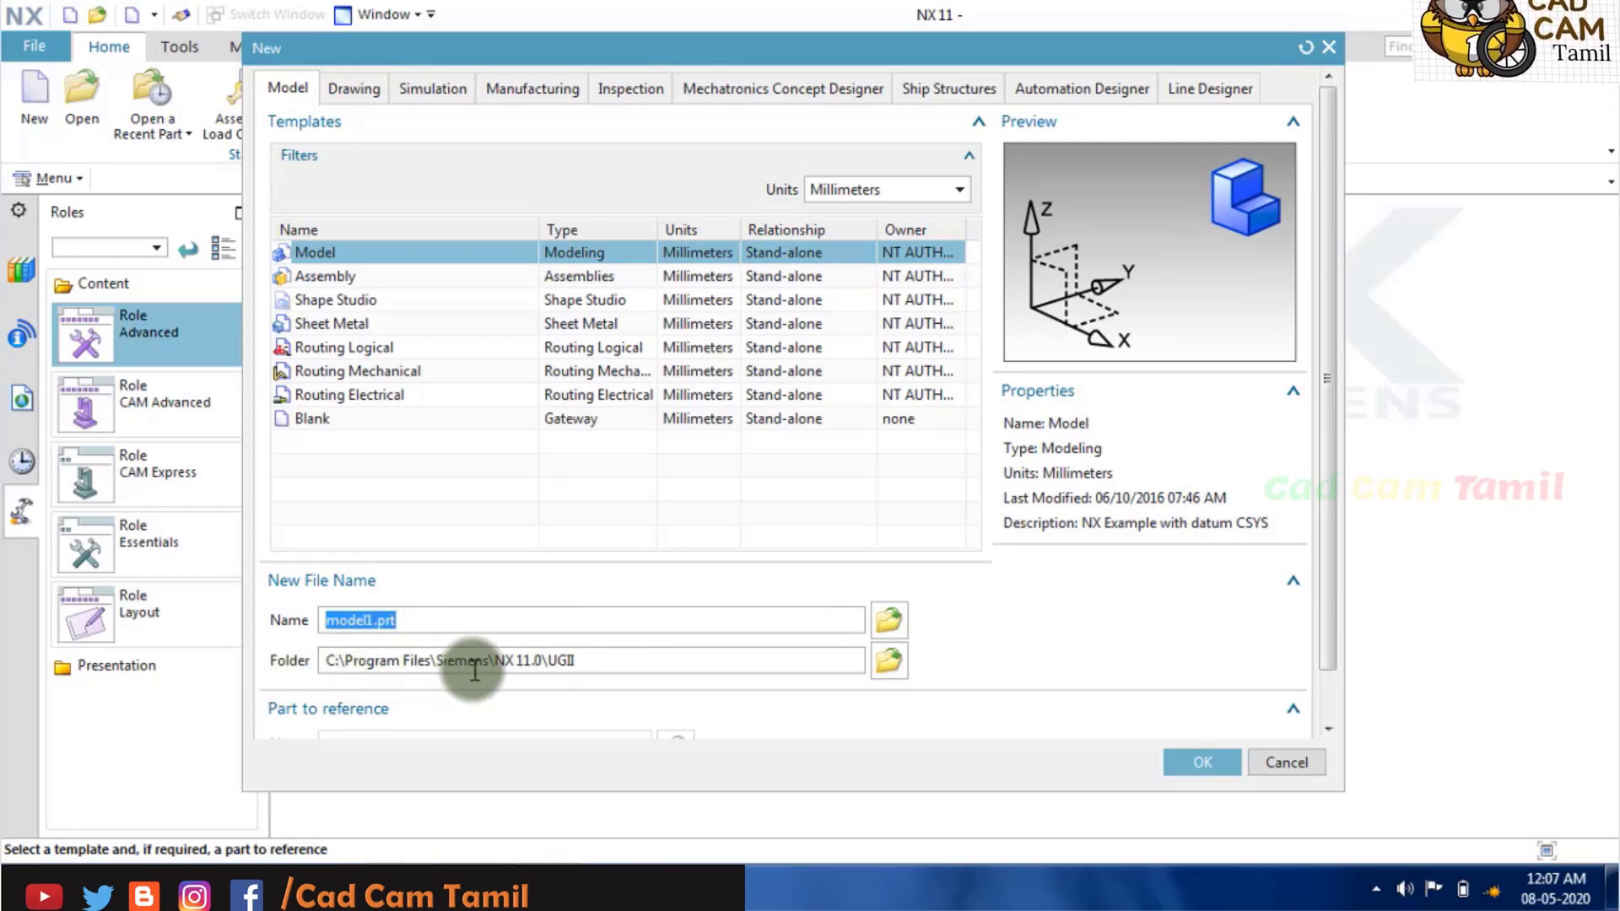
{"action": "left_click", "coordinate": [884, 663]}
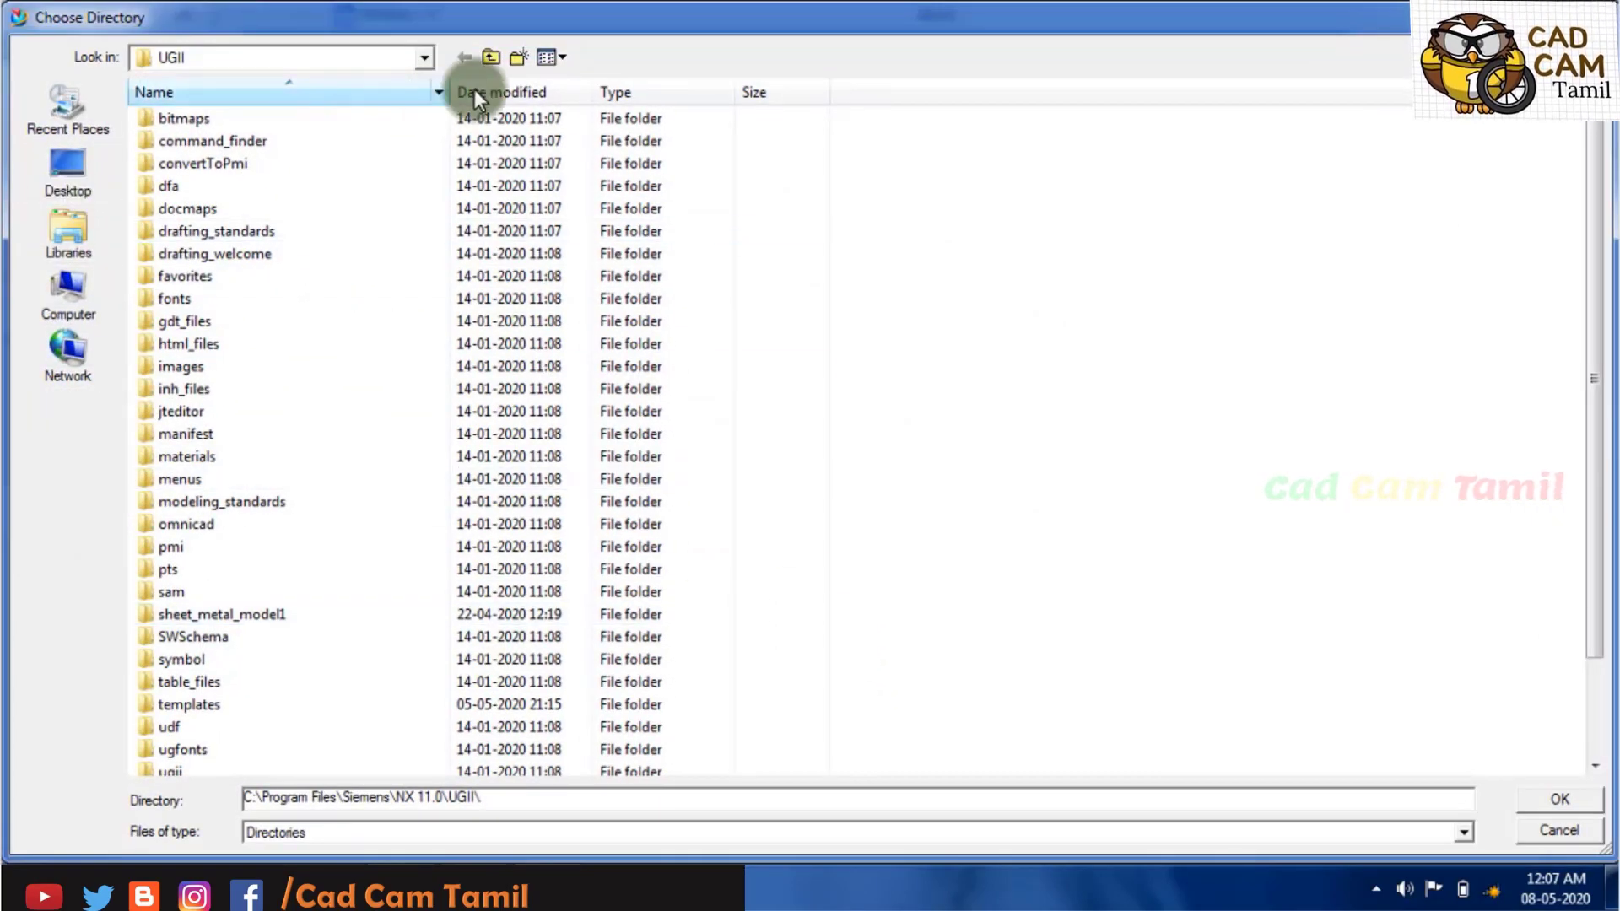
{"action": "key", "text": "Escape"}
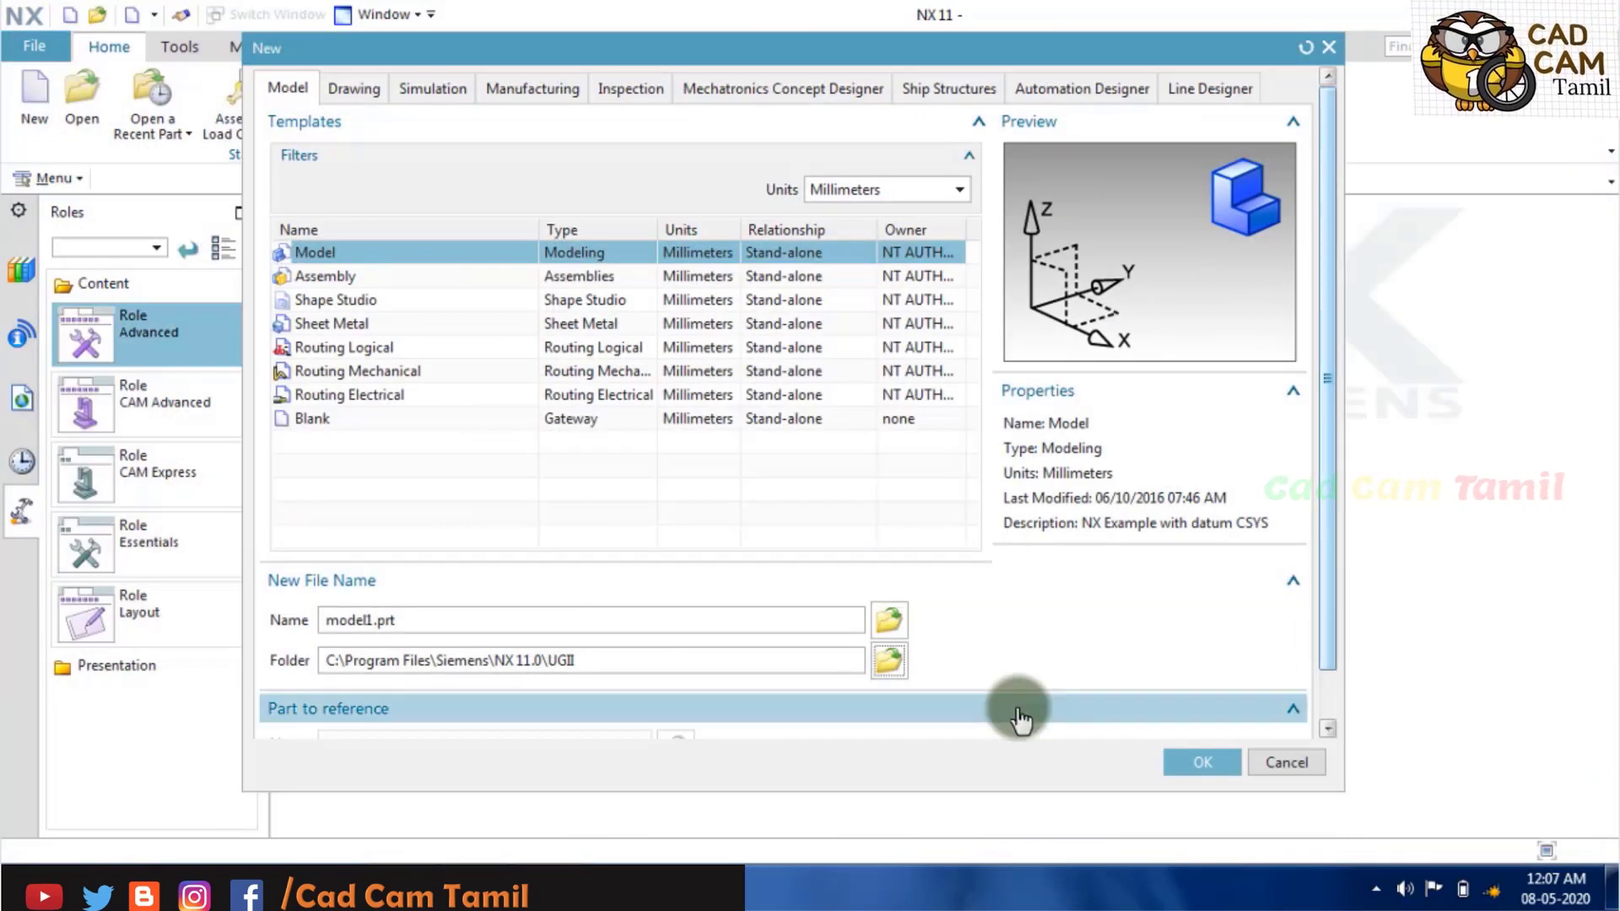
{"action": "scroll", "coordinate": [1228, 700], "scroll_direction": "down", "scroll_amount": 1}
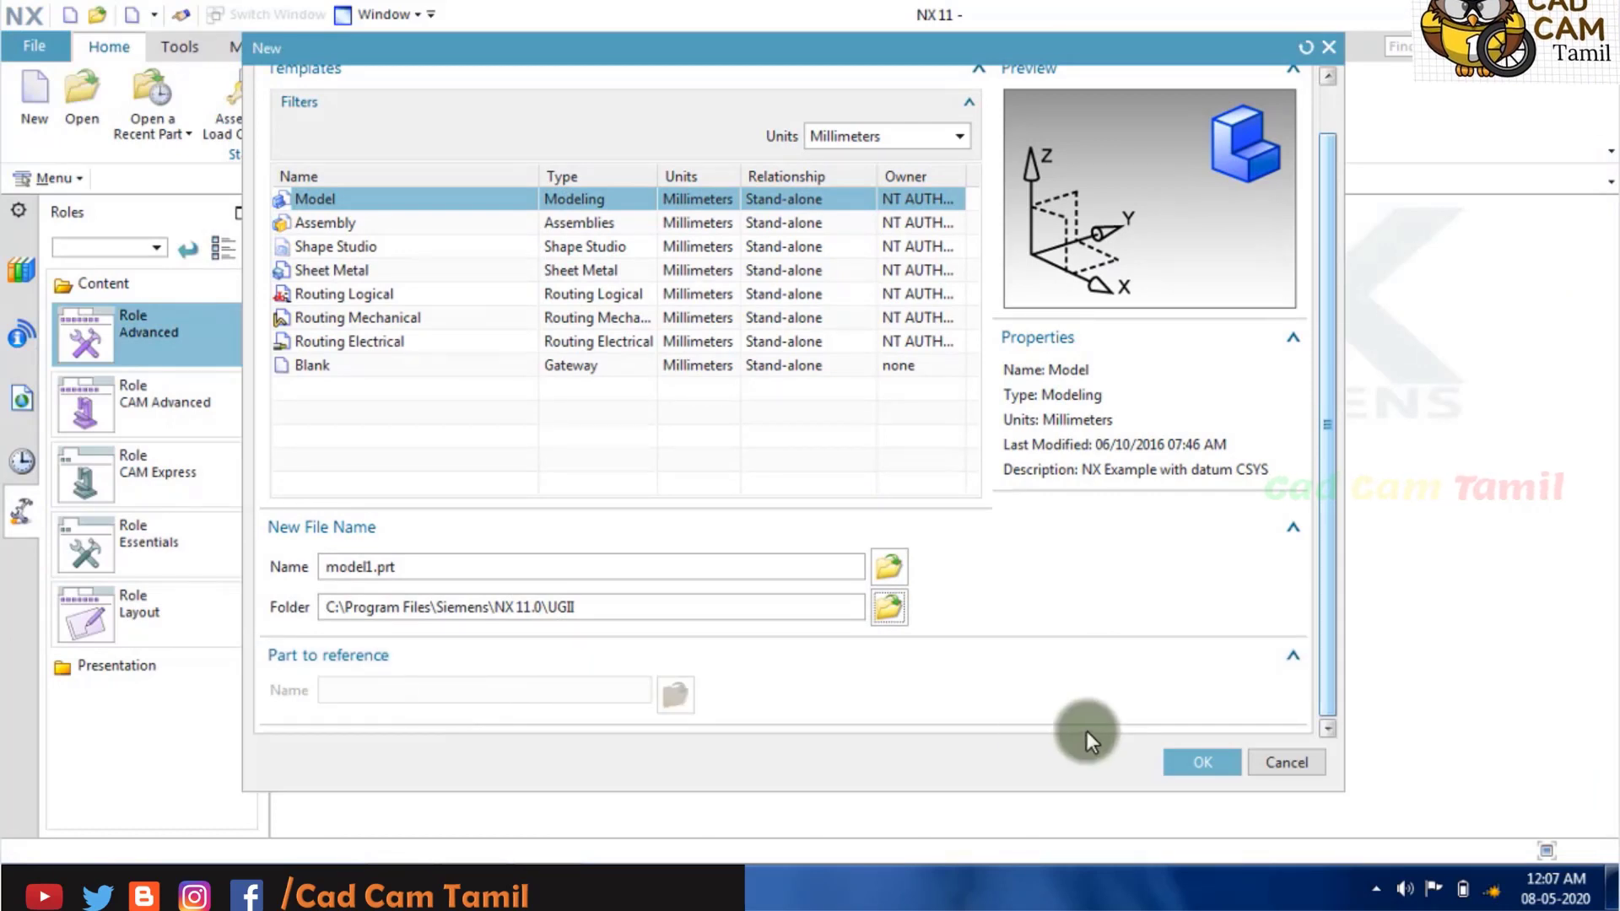
{"action": "scroll", "coordinate": [927, 541], "scroll_direction": "up", "scroll_amount": 1}
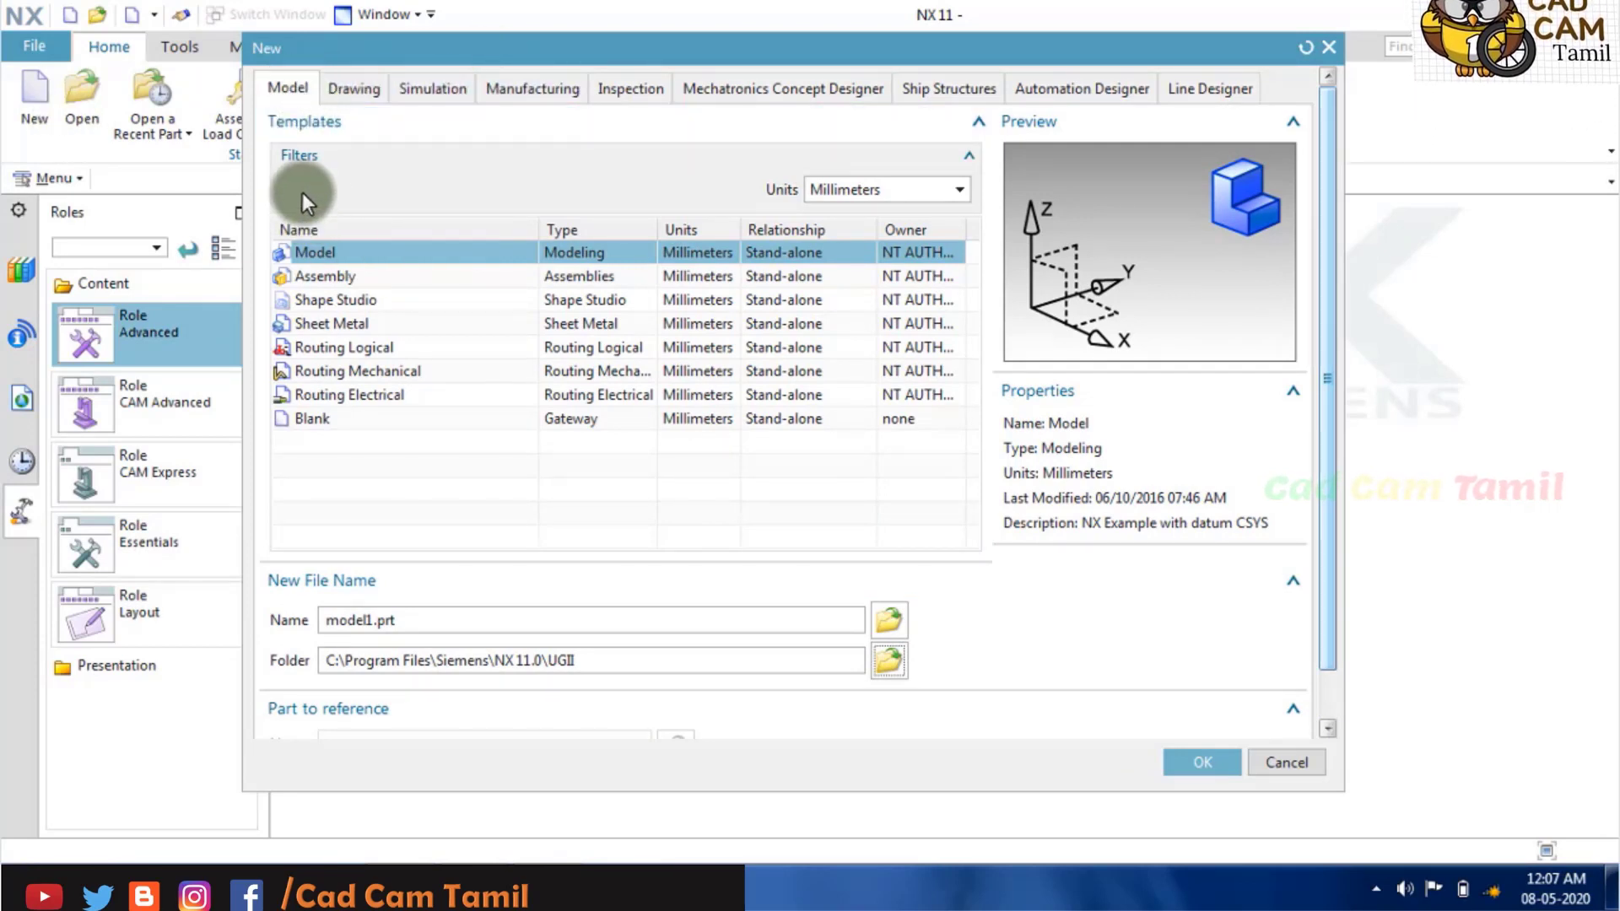
Preview the Assembly, Model and Shape Studio templates, then select Sheet Metal (sheet_metal_model1.prt).
{"action": "left_click", "coordinate": [324, 277]}
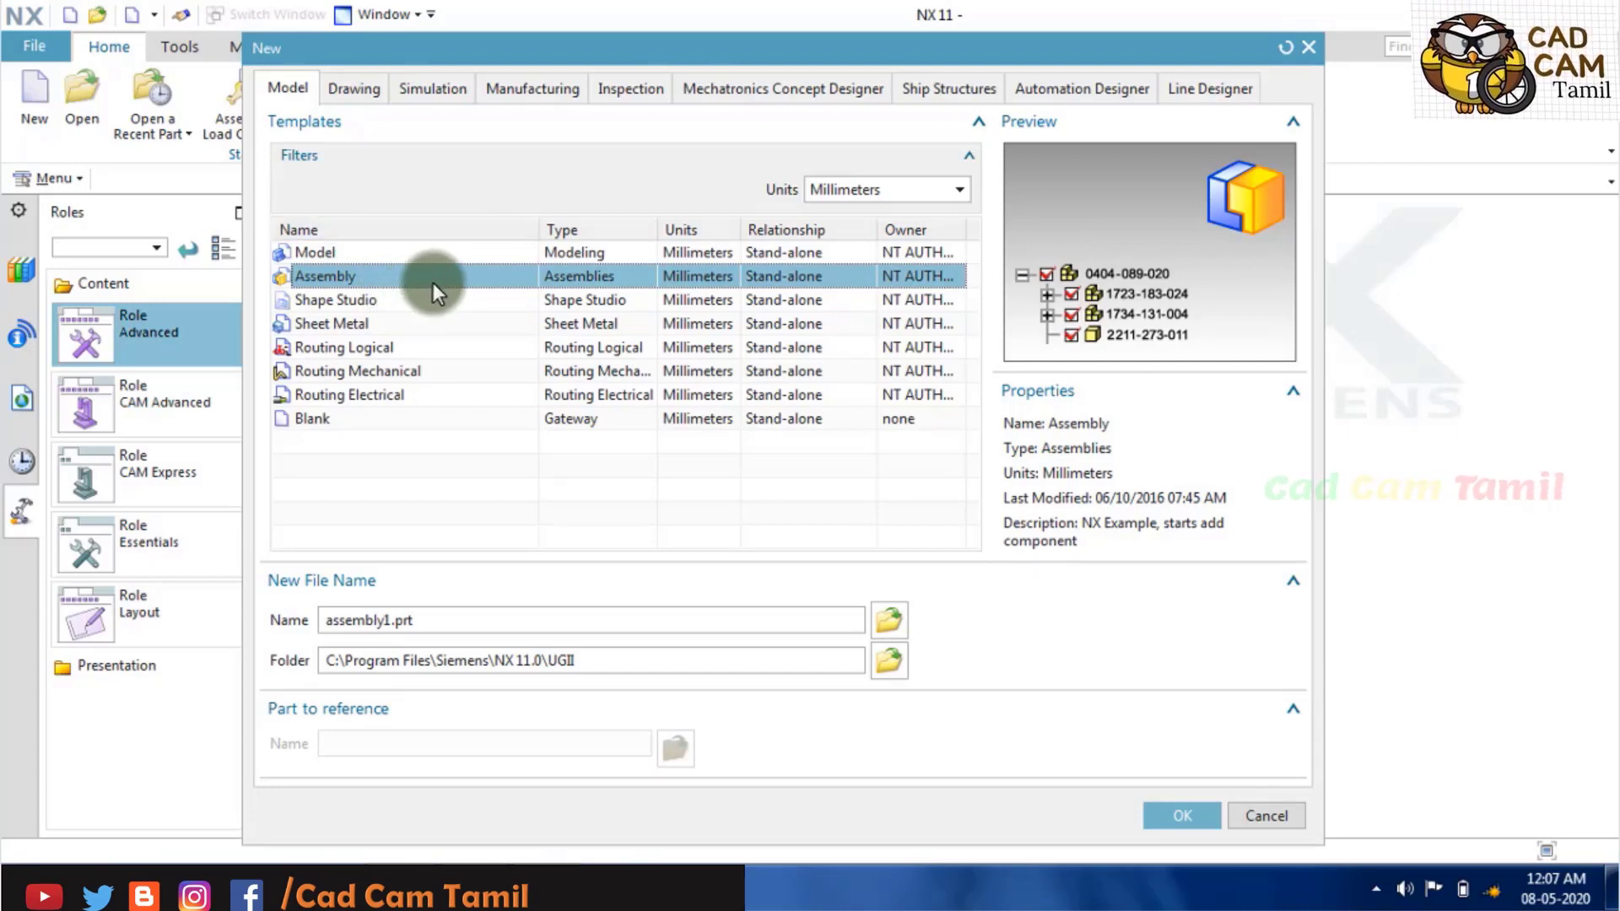
{"action": "left_click", "coordinate": [372, 254]}
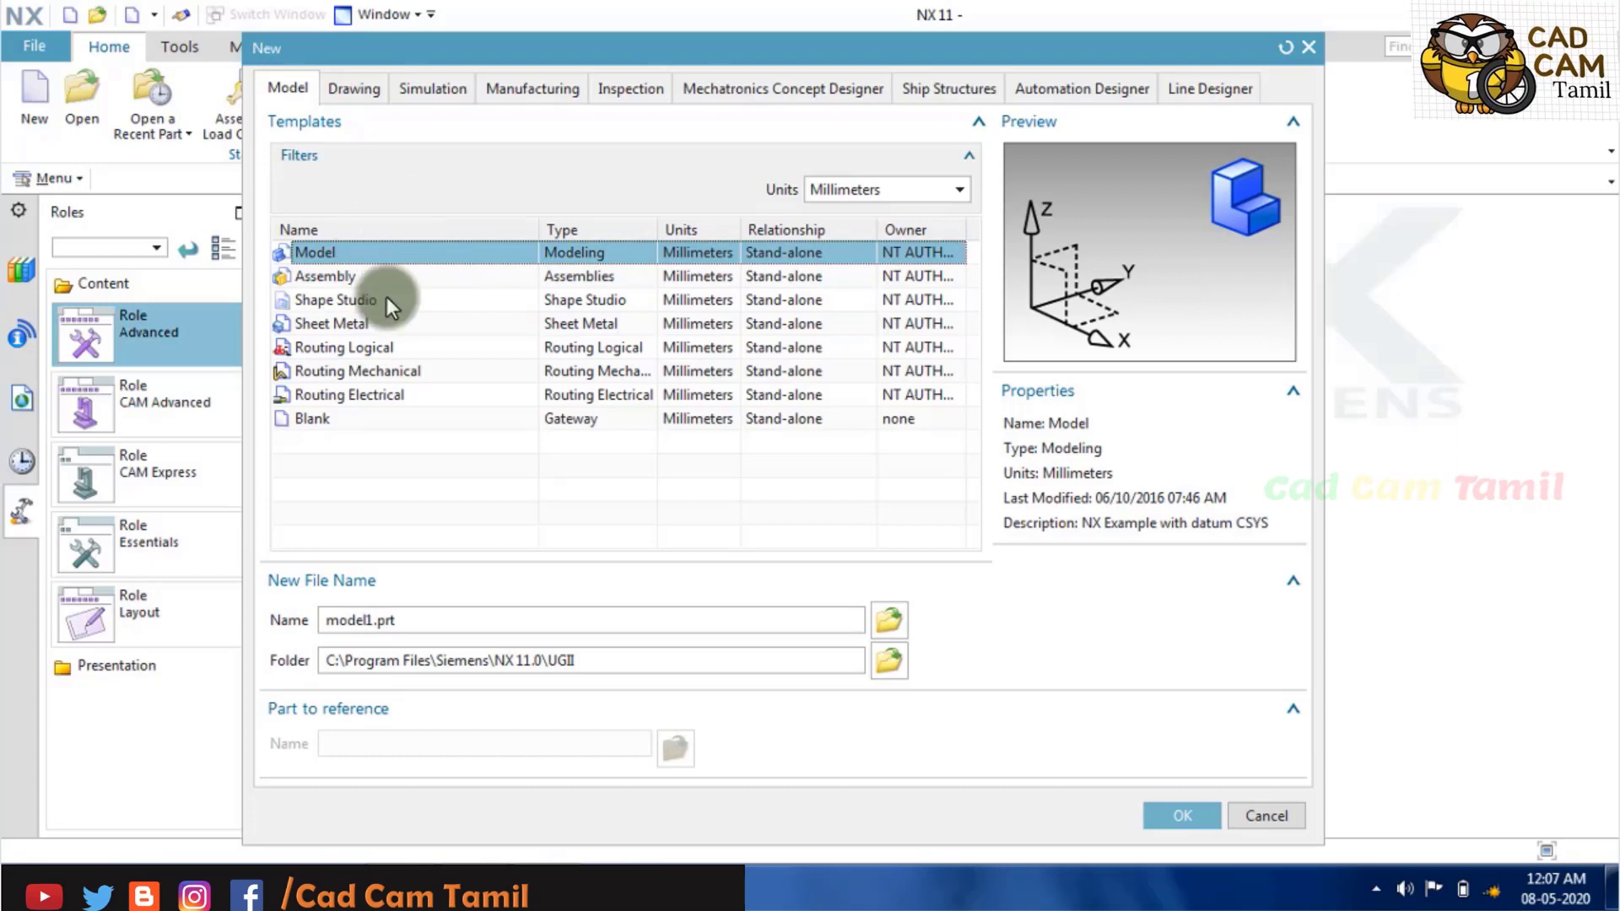
{"action": "left_click", "coordinate": [387, 297]}
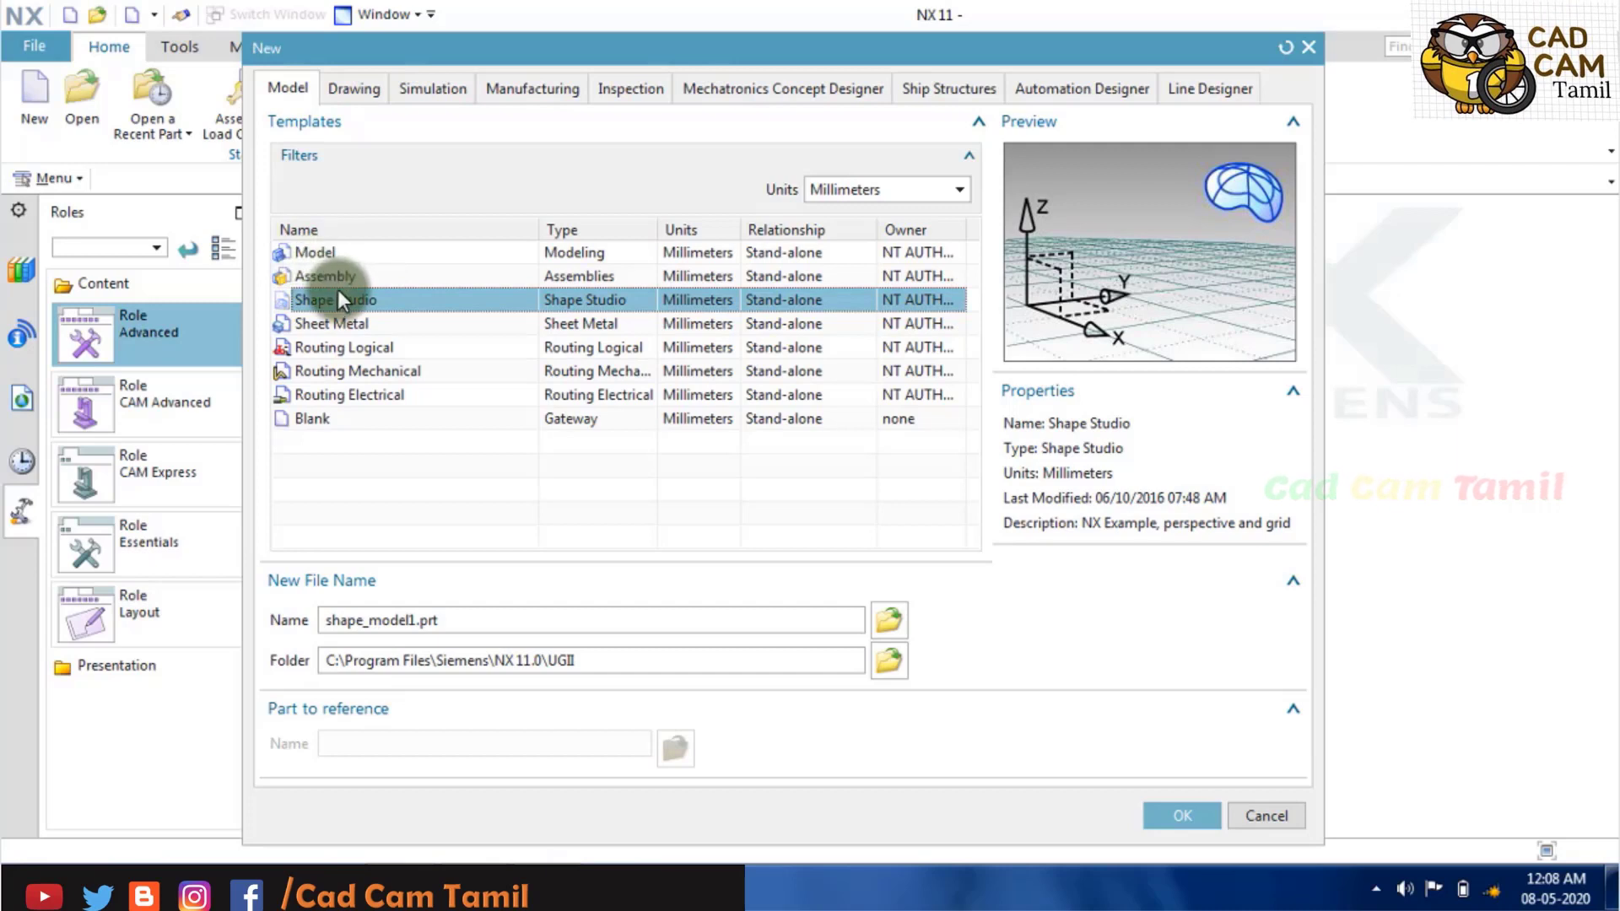
{"action": "left_click", "coordinate": [343, 322]}
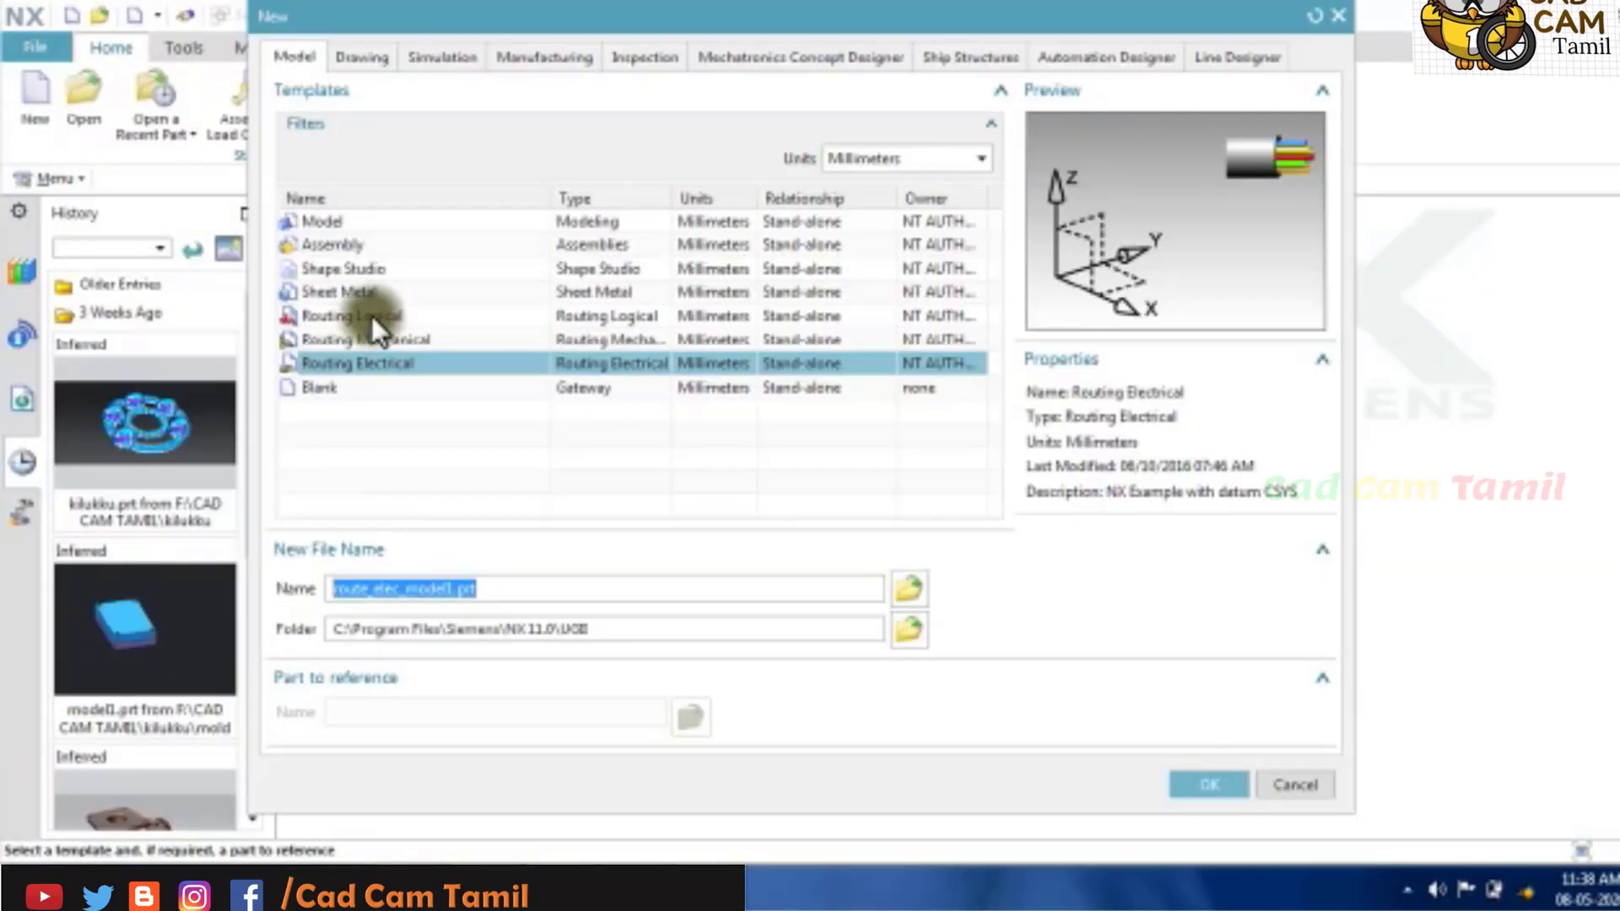
Create a new part from the Routing Logical template.
{"action": "left_click", "coordinate": [370, 315]}
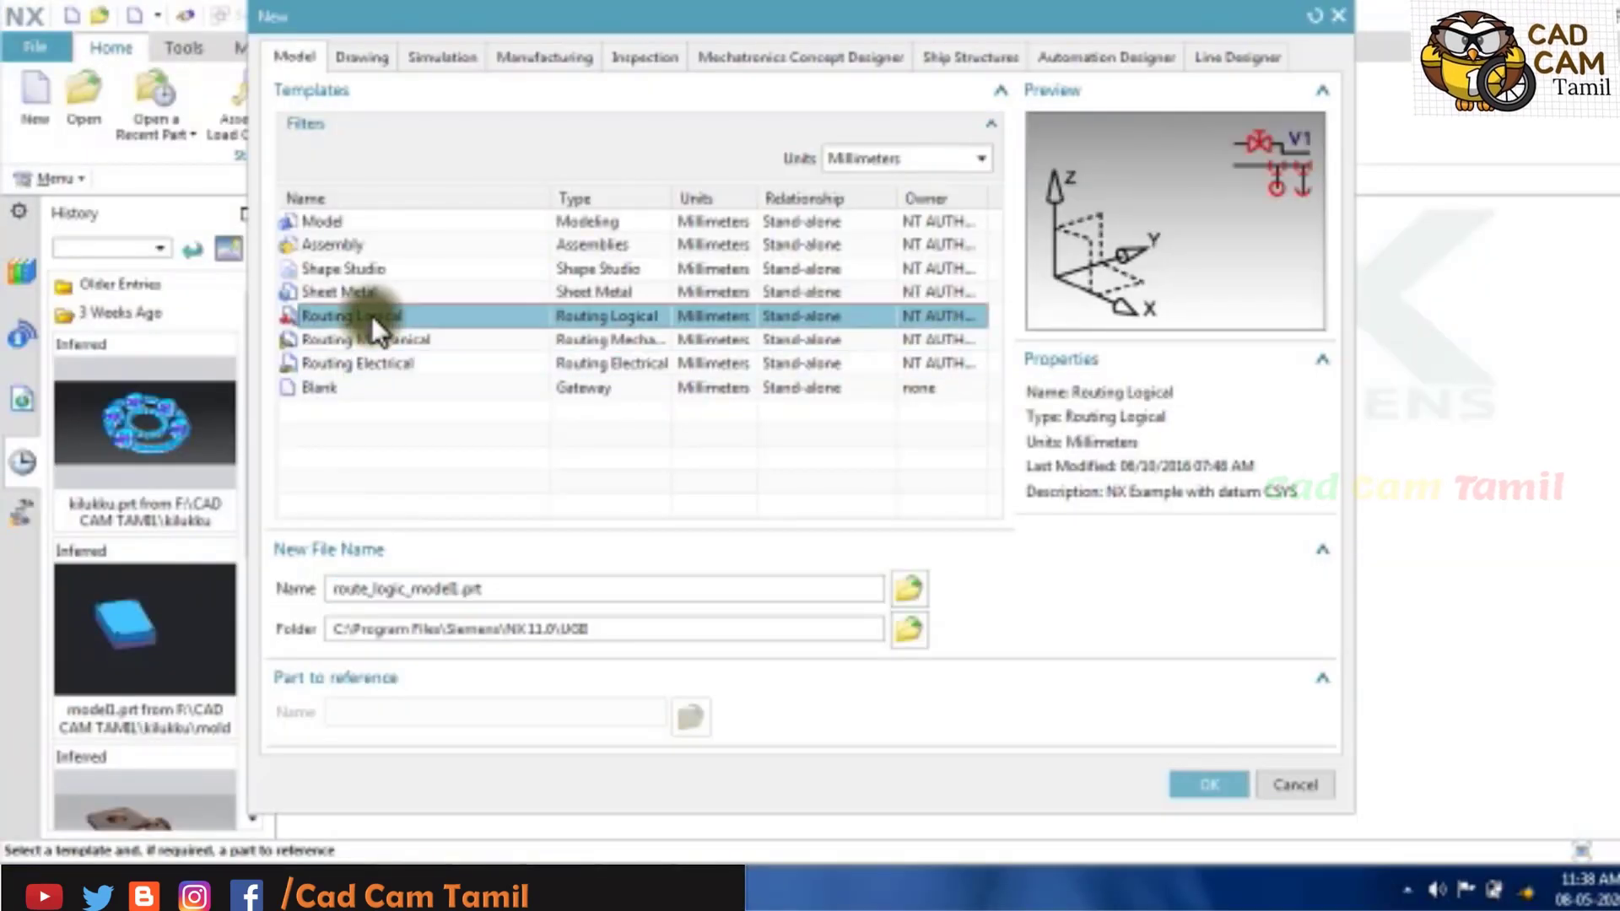
{"action": "left_click", "coordinate": [389, 338]}
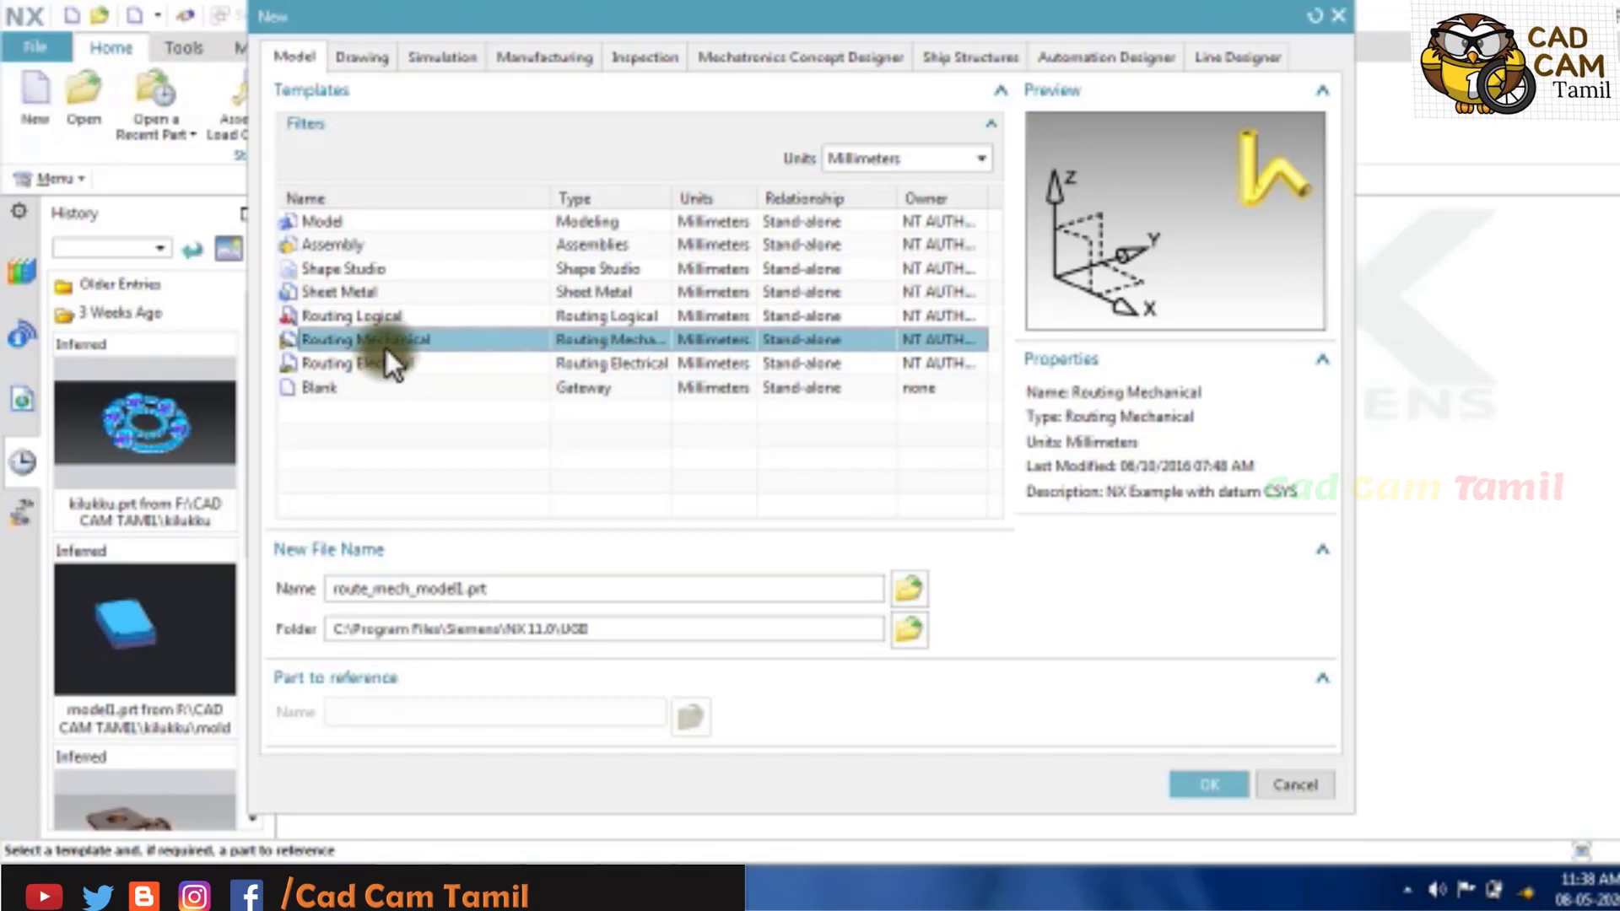
{"action": "left_click", "coordinate": [370, 319]}
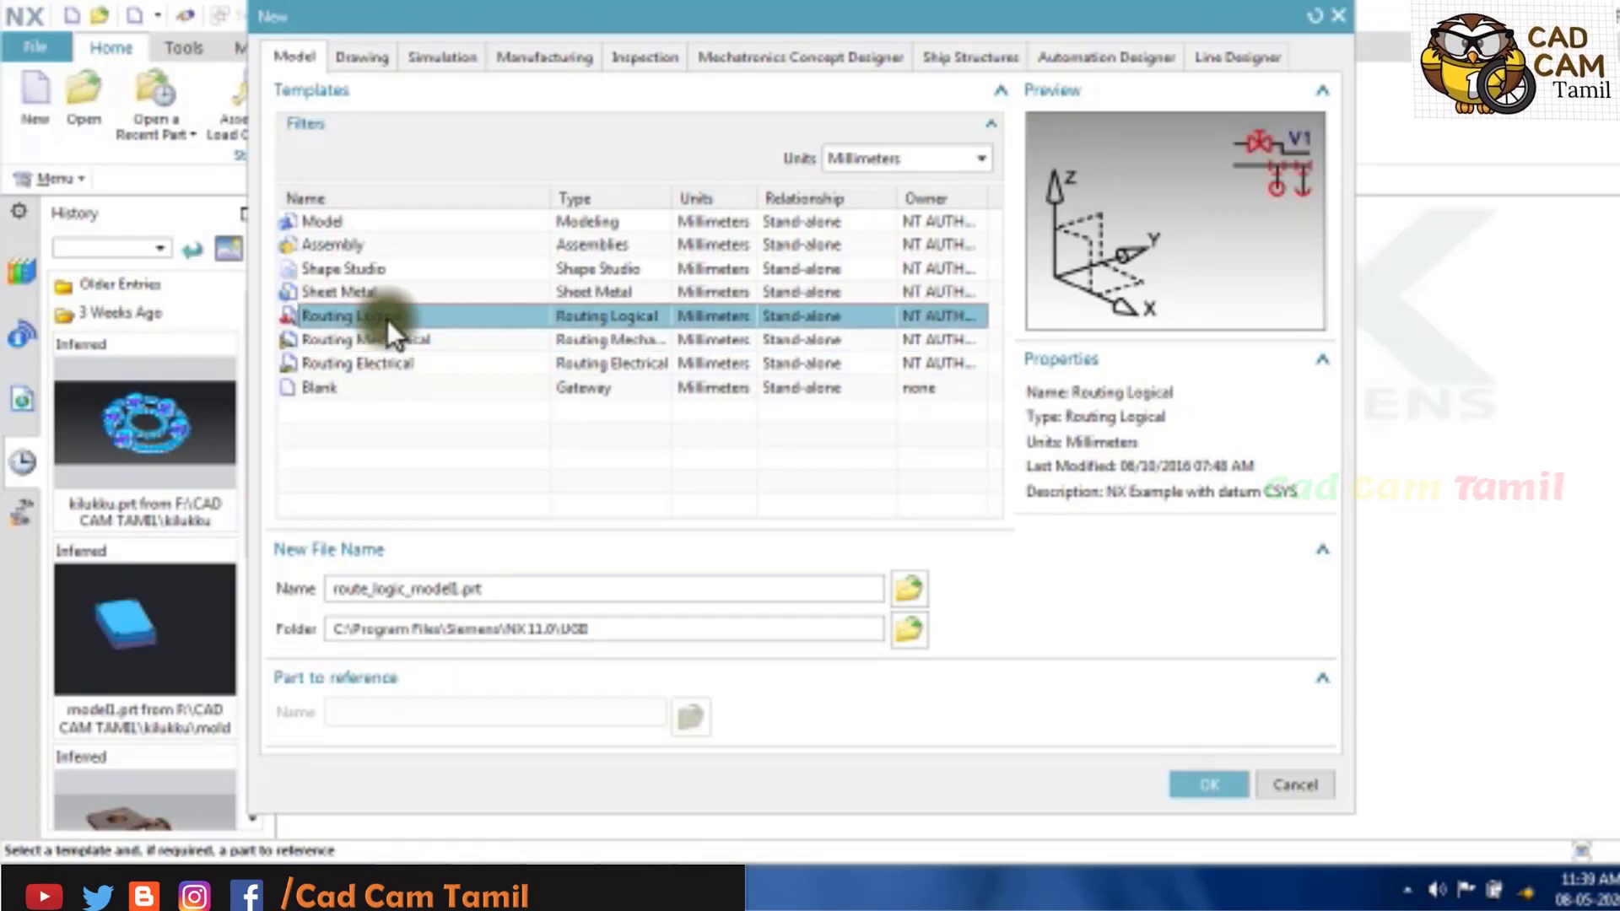
{"action": "double_click", "coordinate": [387, 319]}
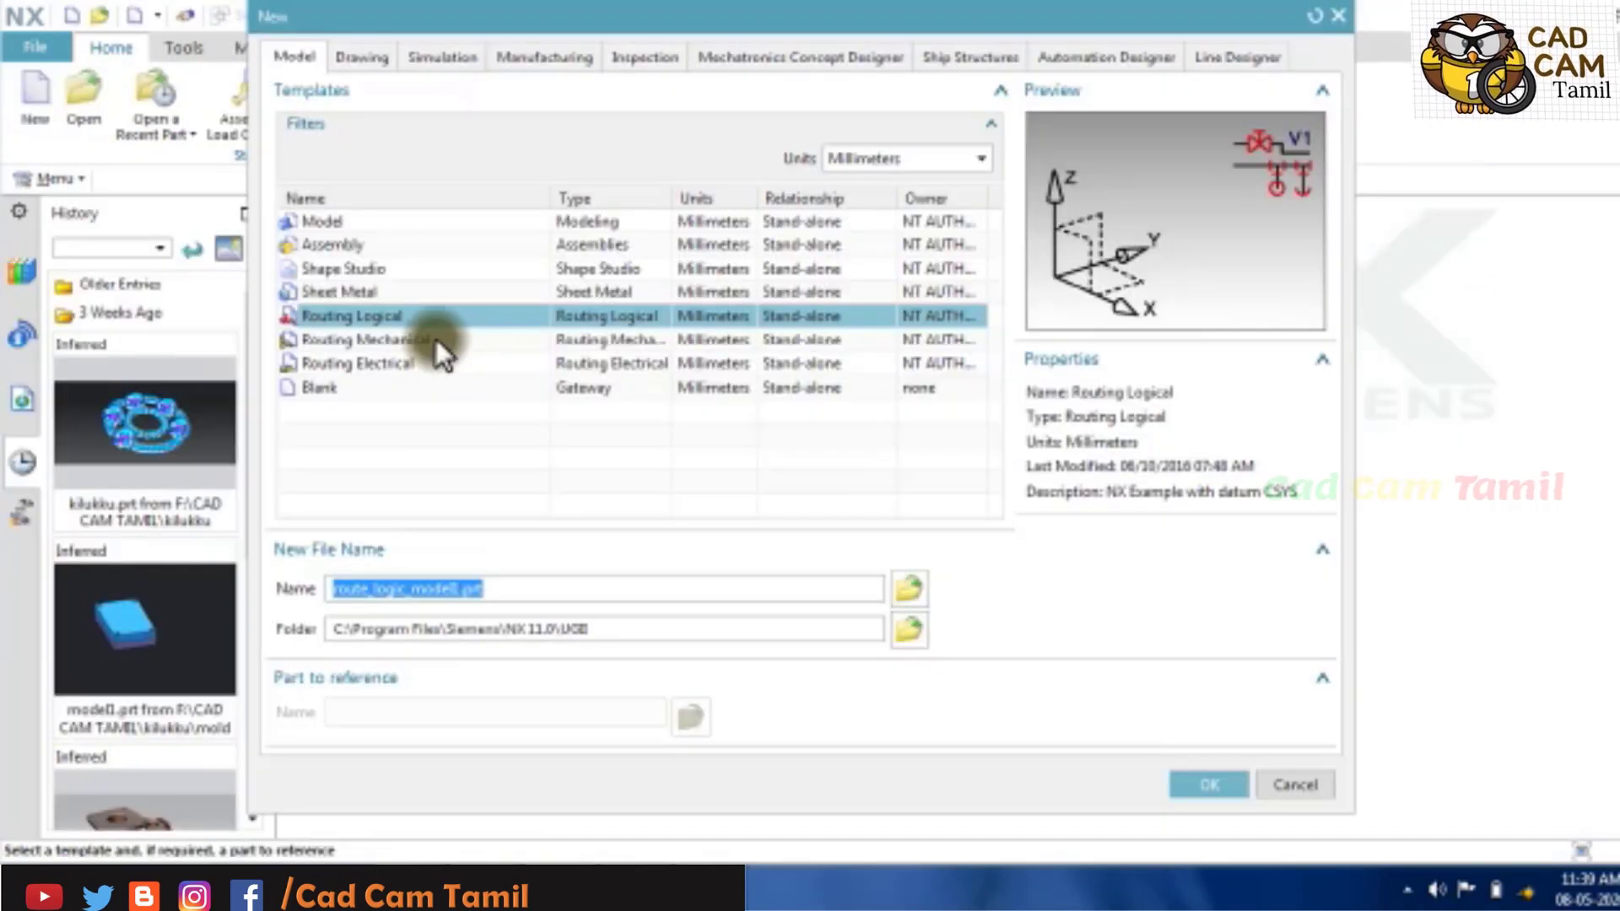
Create new parts from the Routing Mechanical and Sheet Metal templates.
{"action": "left_click", "coordinate": [435, 339]}
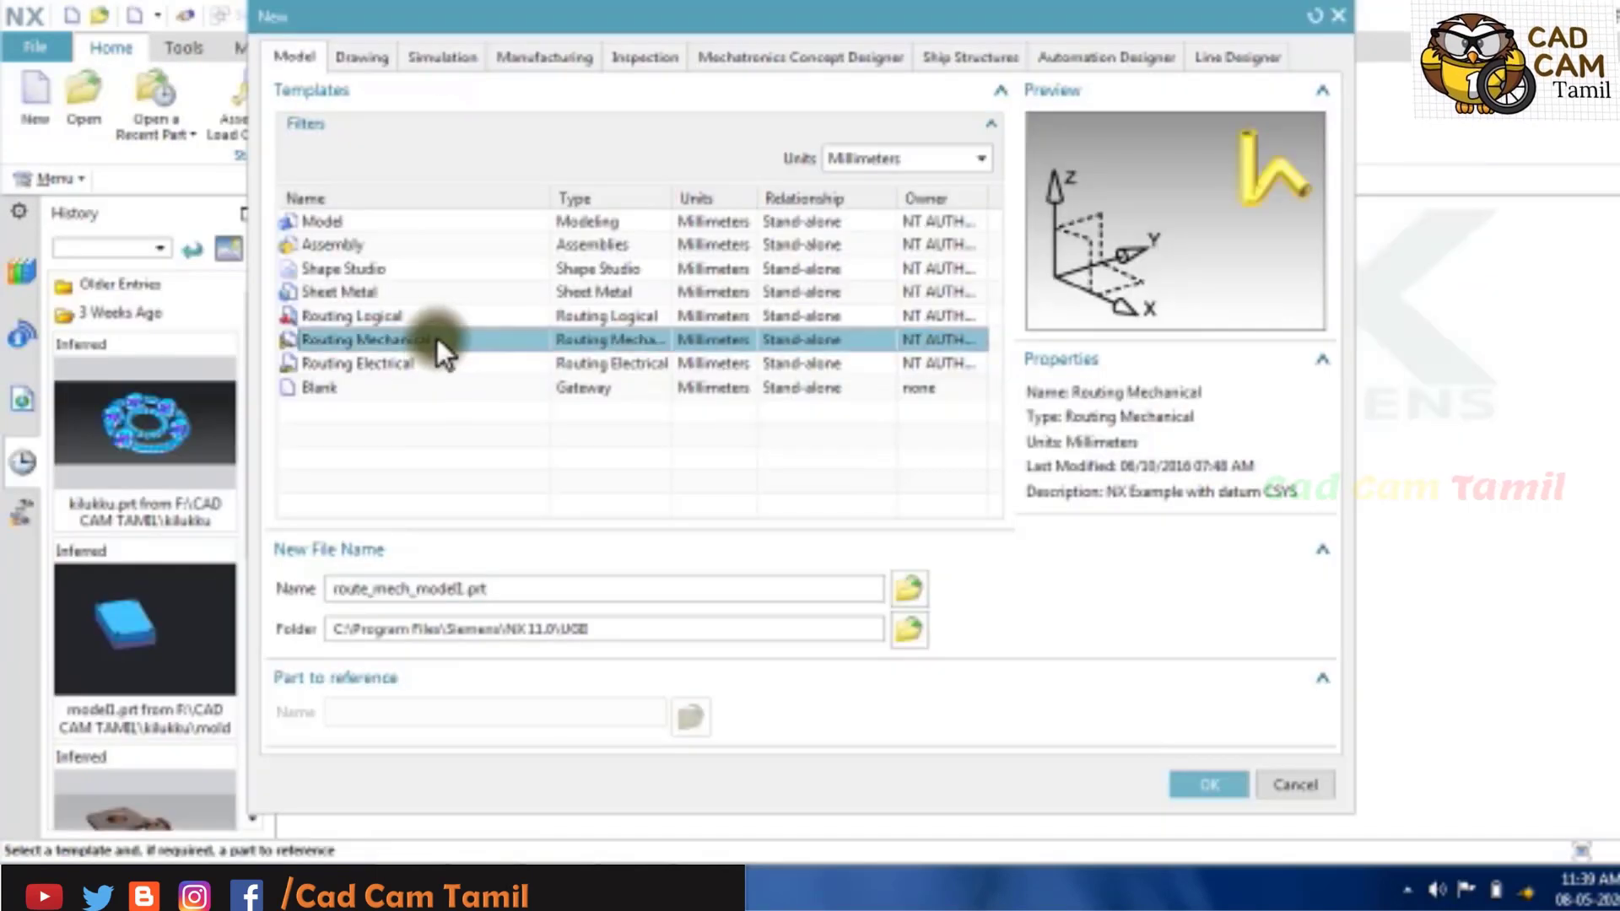
{"action": "left_click", "coordinate": [1178, 785]}
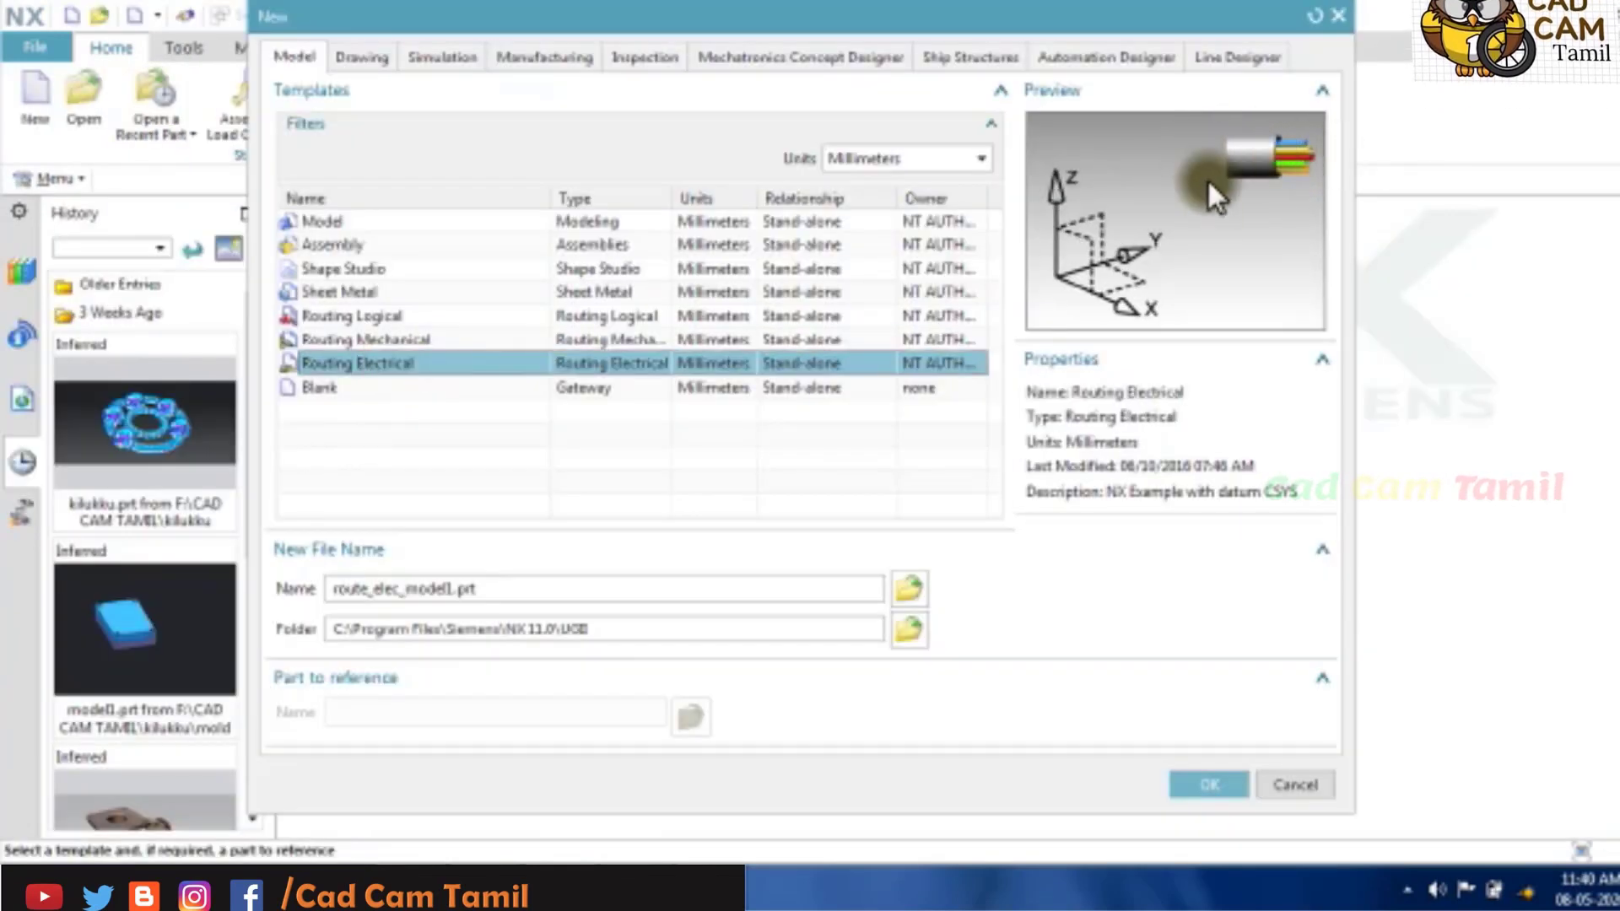
{"action": "double_click", "coordinate": [376, 291]}
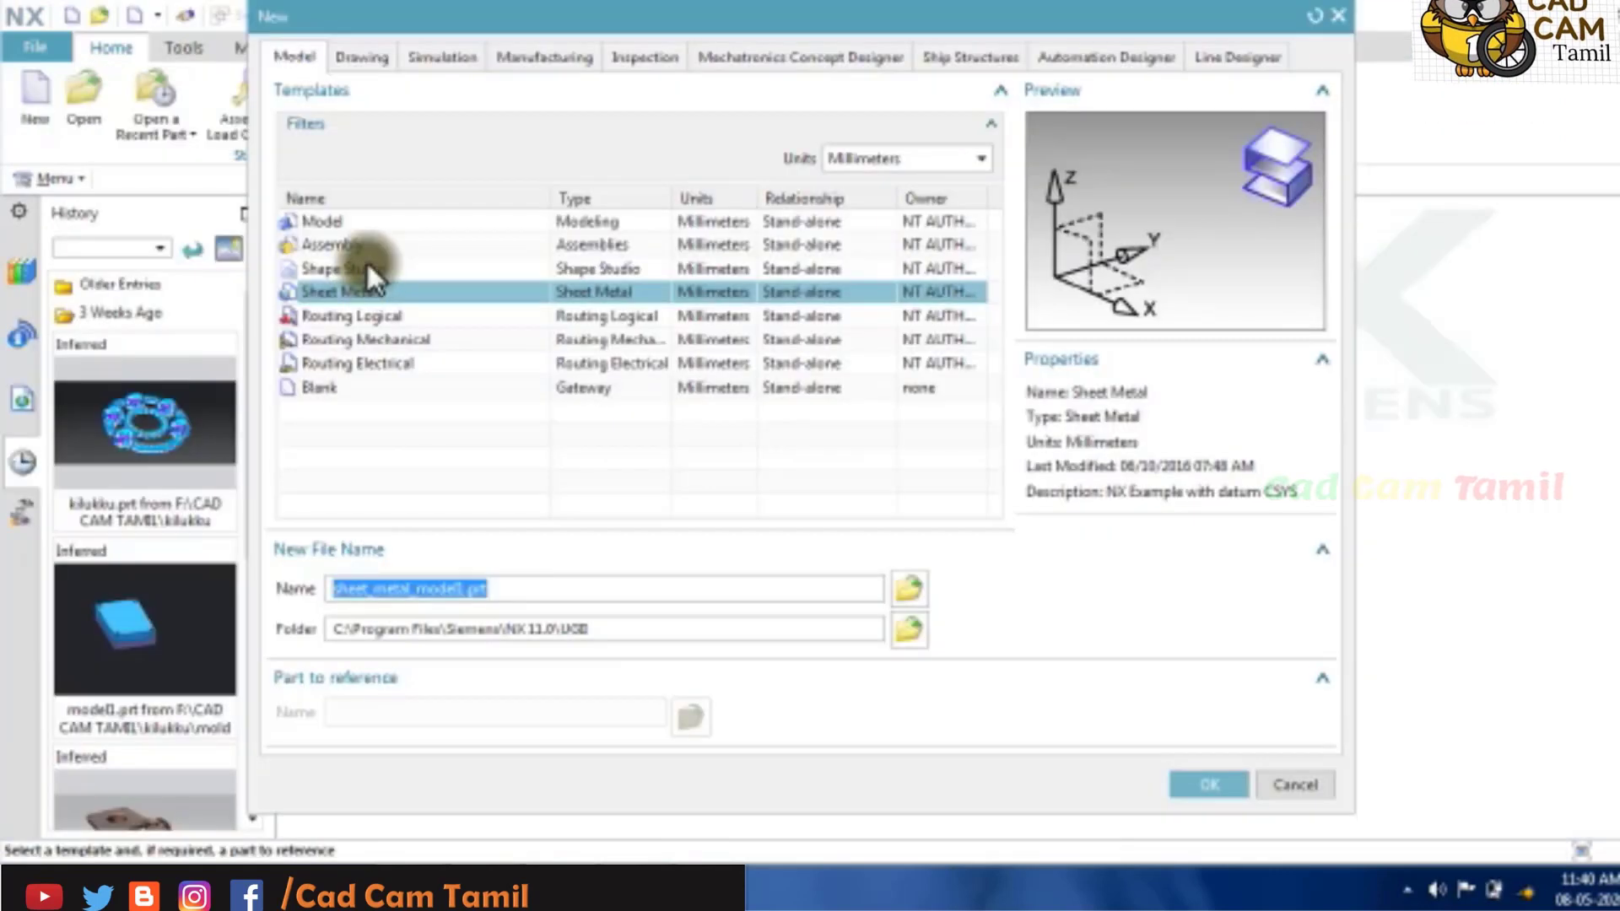
Create a Shape Studio part, orbit its gridded workspace, then create Assembly part assembly1.prt.
{"action": "left_click", "coordinate": [366, 267]}
{"action": "left_click", "coordinate": [346, 244]}
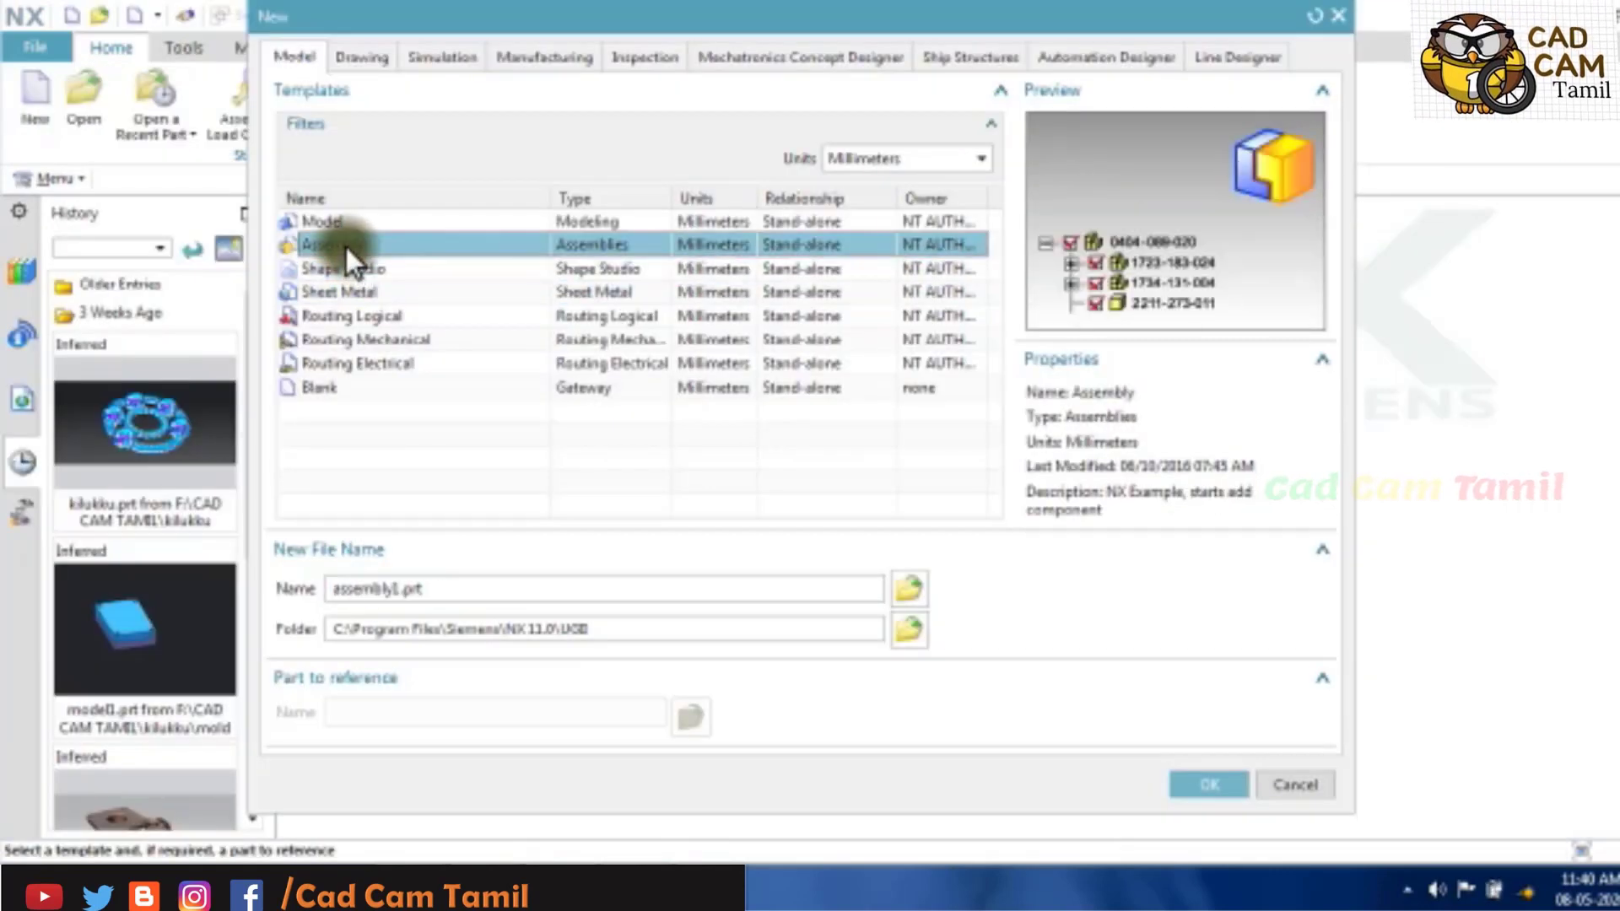
{"action": "left_click", "coordinate": [368, 268]}
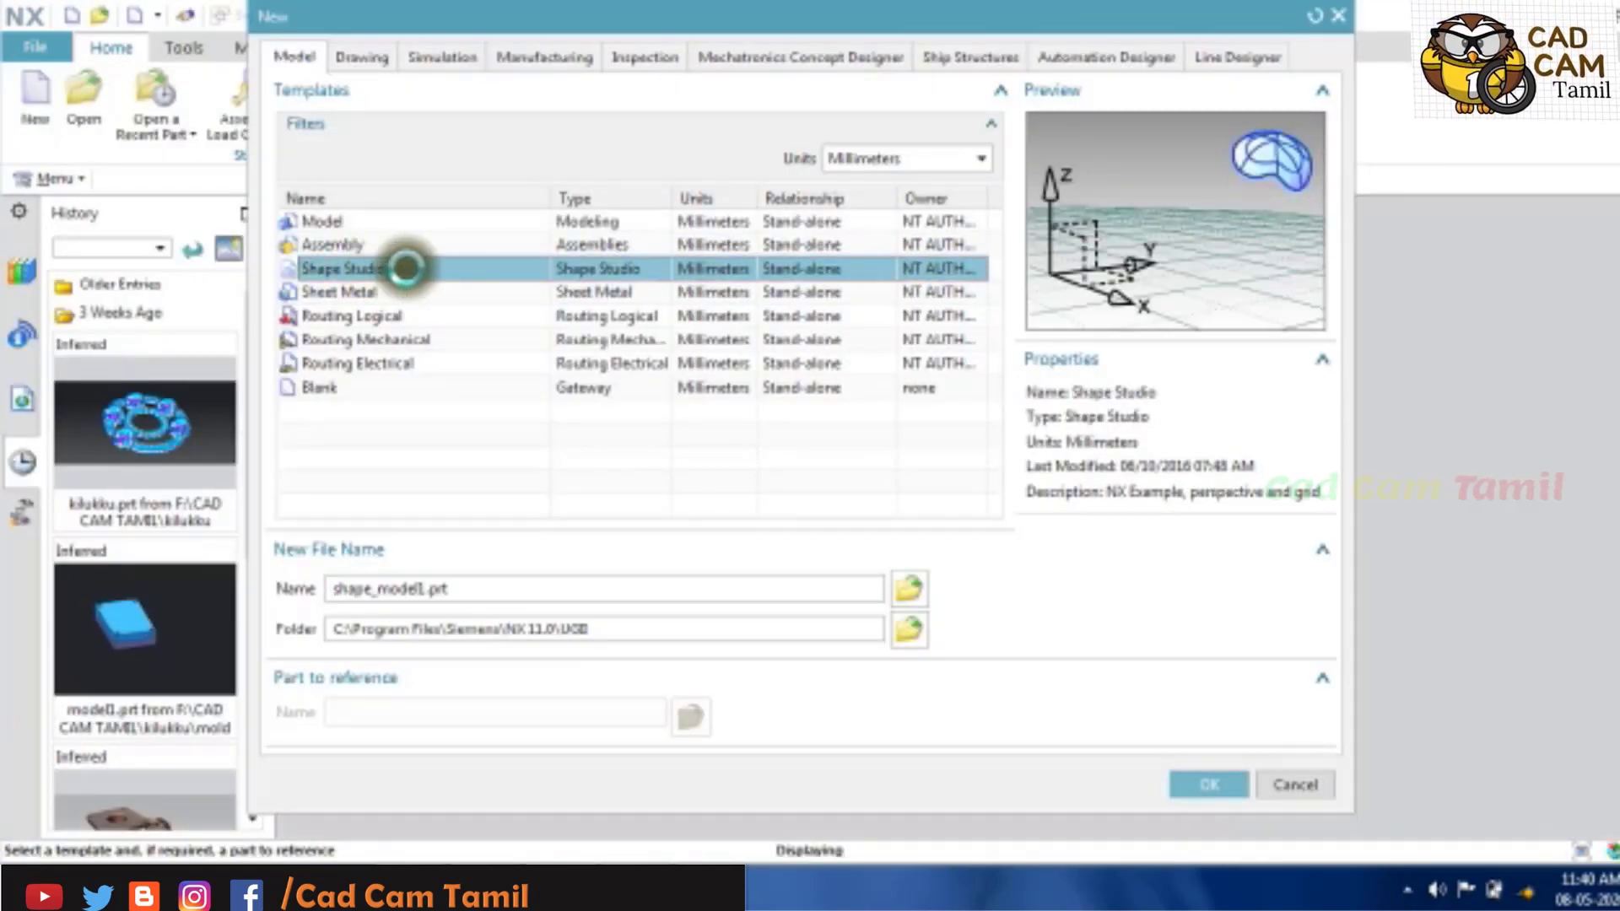
{"action": "double_click", "coordinate": [446, 270]}
{"action": "mouse_move", "coordinate": [898, 517]}
{"action": "middle_mouse_down"}
{"action": "mouse_move", "coordinate": [868, 463]}
{"action": "mouse_move", "coordinate": [921, 503]}
{"action": "mouse_move", "coordinate": [999, 481]}
{"action": "mouse_move", "coordinate": [877, 497]}
{"action": "middle_mouse_up"}
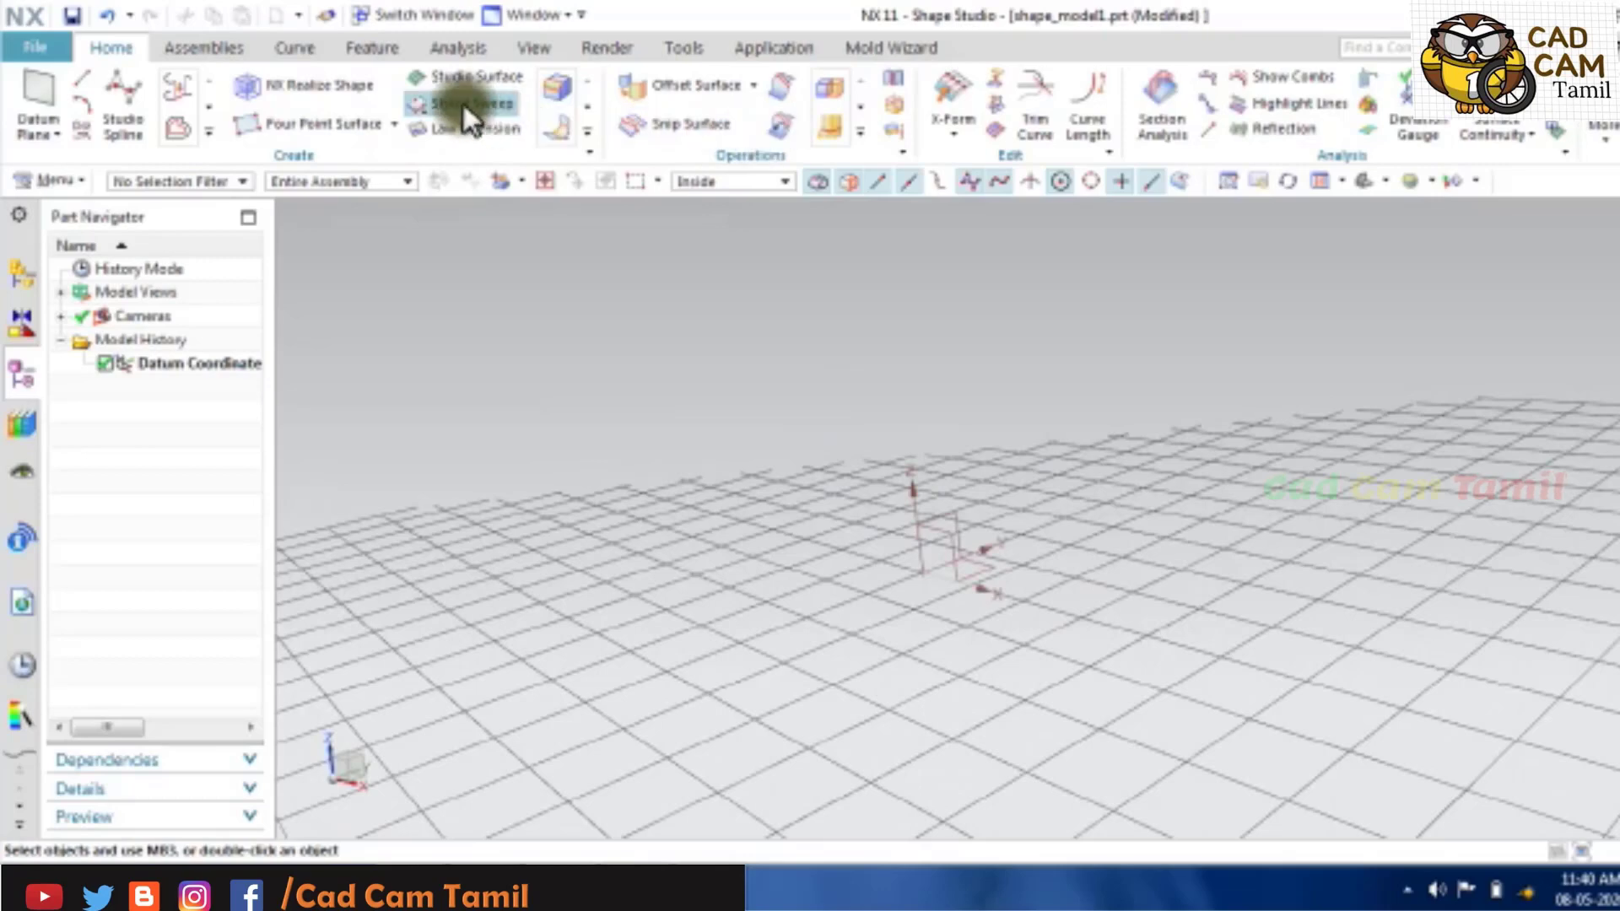
{"action": "mouse_move", "coordinate": [764, 396]}
{"action": "middle_mouse_down"}
{"action": "mouse_move", "coordinate": [781, 416]}
{"action": "mouse_move", "coordinate": [775, 380]}
{"action": "middle_mouse_up"}
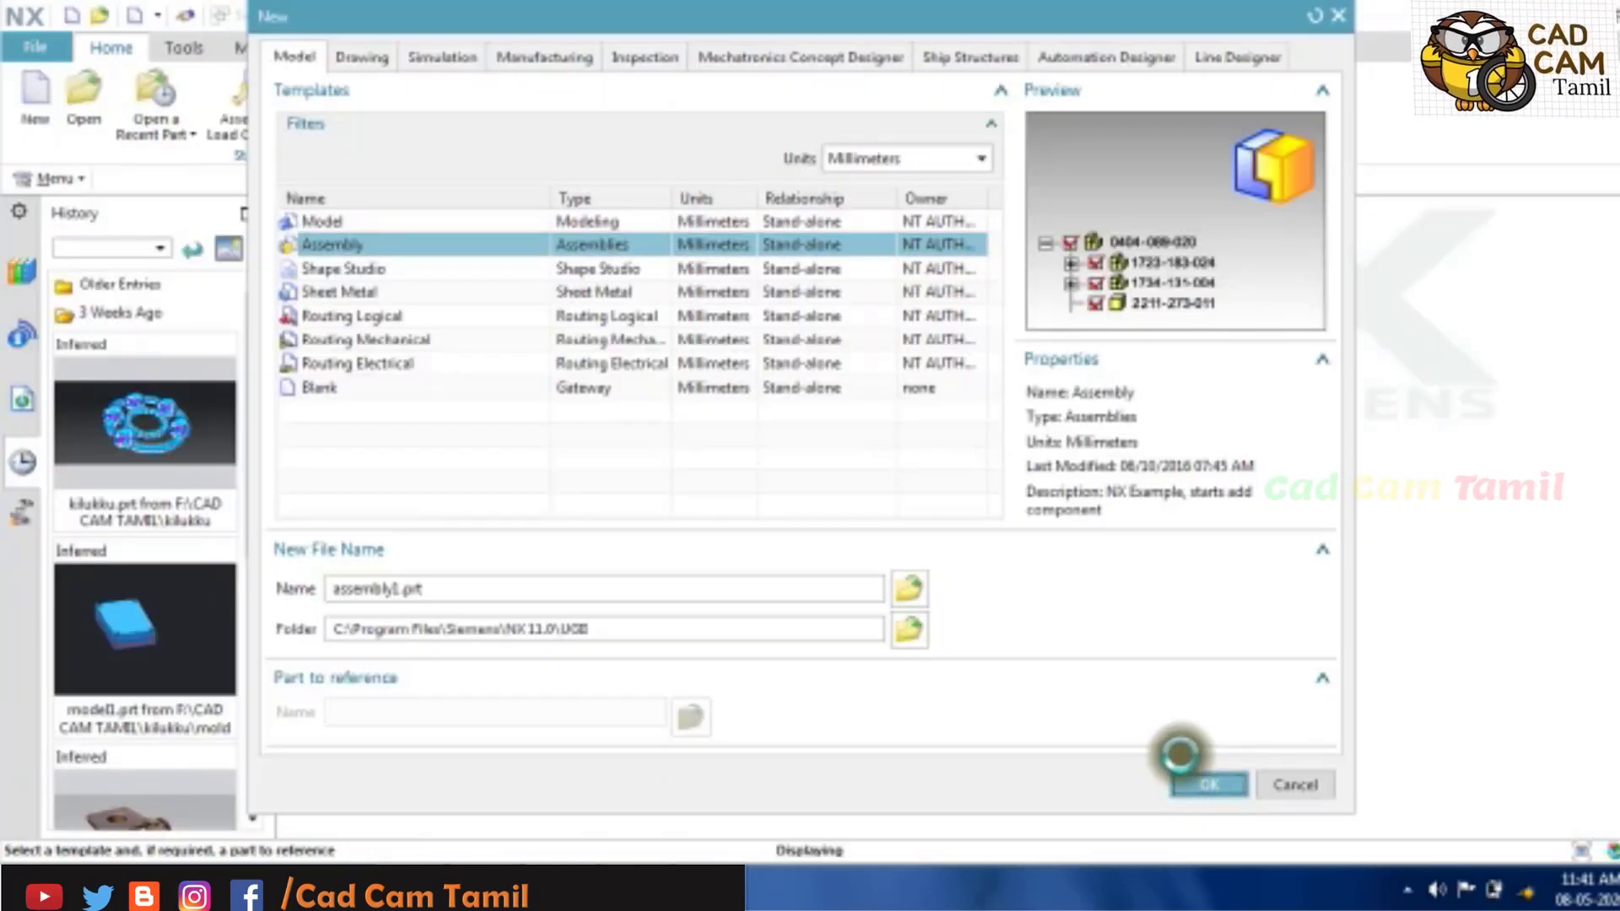
{"action": "left_click", "coordinate": [1190, 775]}
Move the Add Component dialog aside and browse for a part file to add.
{"action": "left_click_drag", "start_coordinate": [495, 28], "coordinate": [1180, 21]}
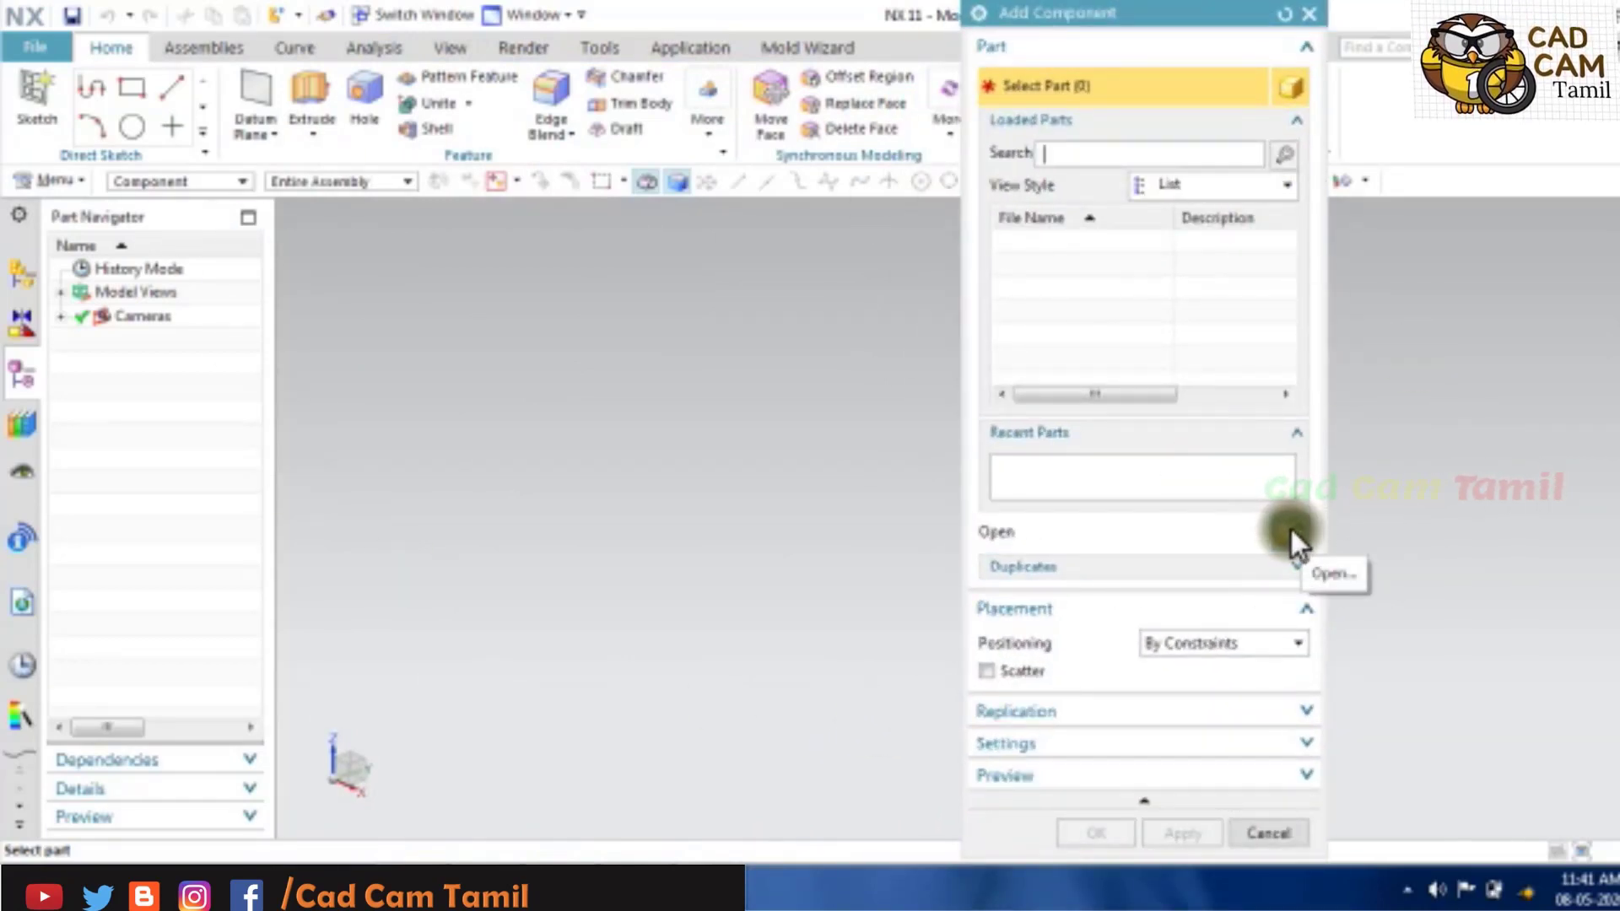
{"action": "left_click", "coordinate": [1294, 530]}
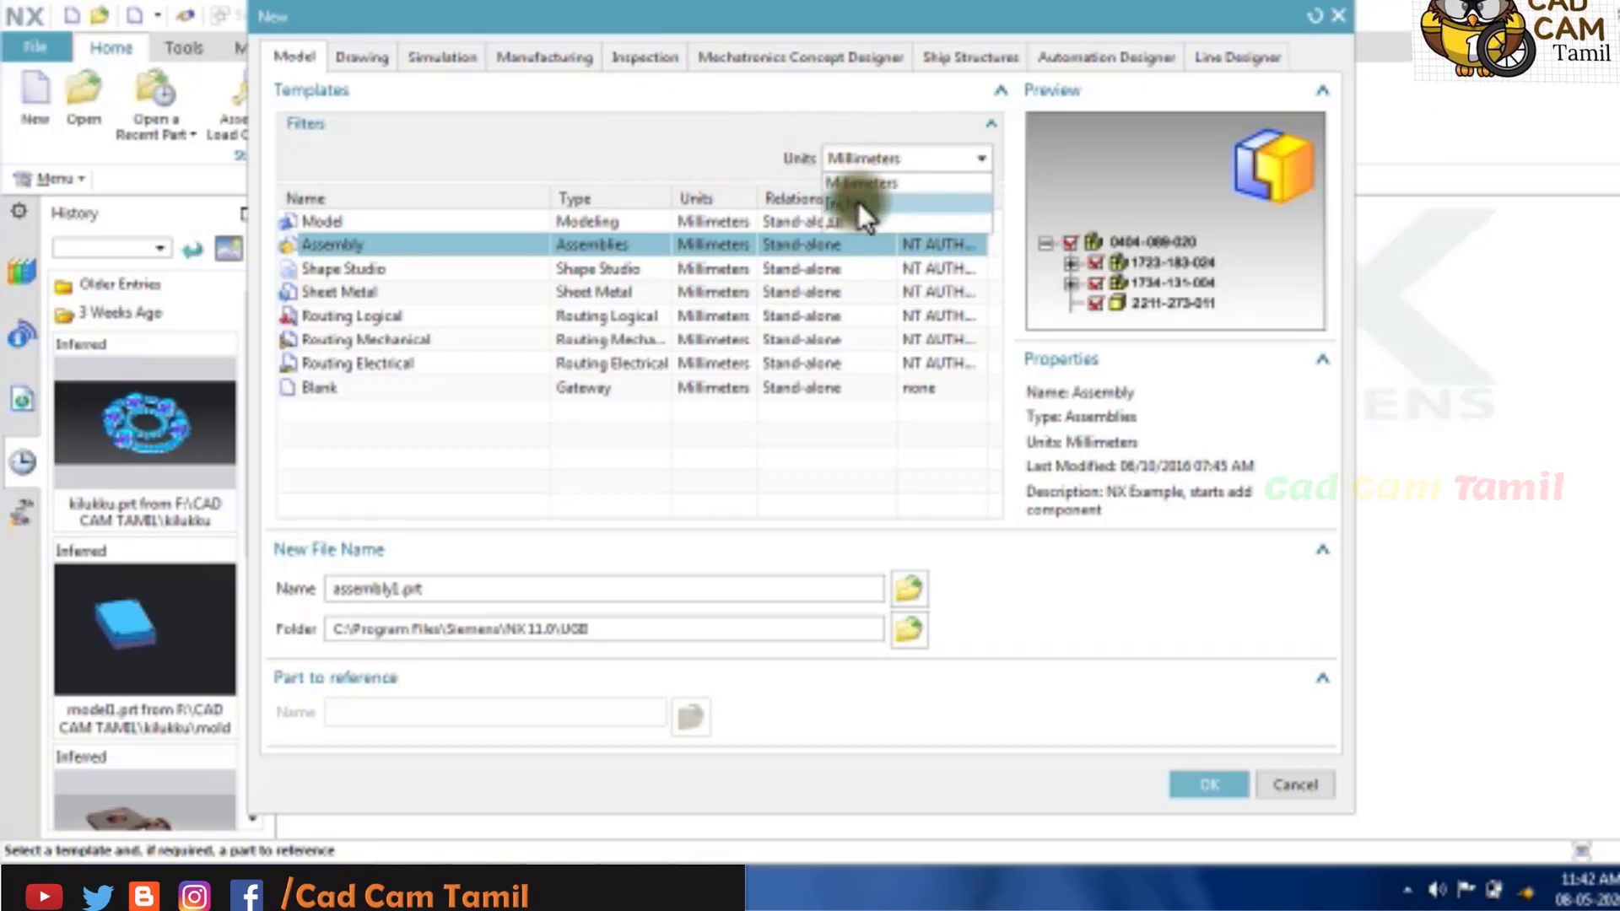
Browse the Drawing, Simulation, Manufacturing, Inspection, MCD, Ship, Automation and Line Designer template tabs.
{"action": "left_click", "coordinate": [360, 61]}
{"action": "left_click", "coordinate": [361, 59]}
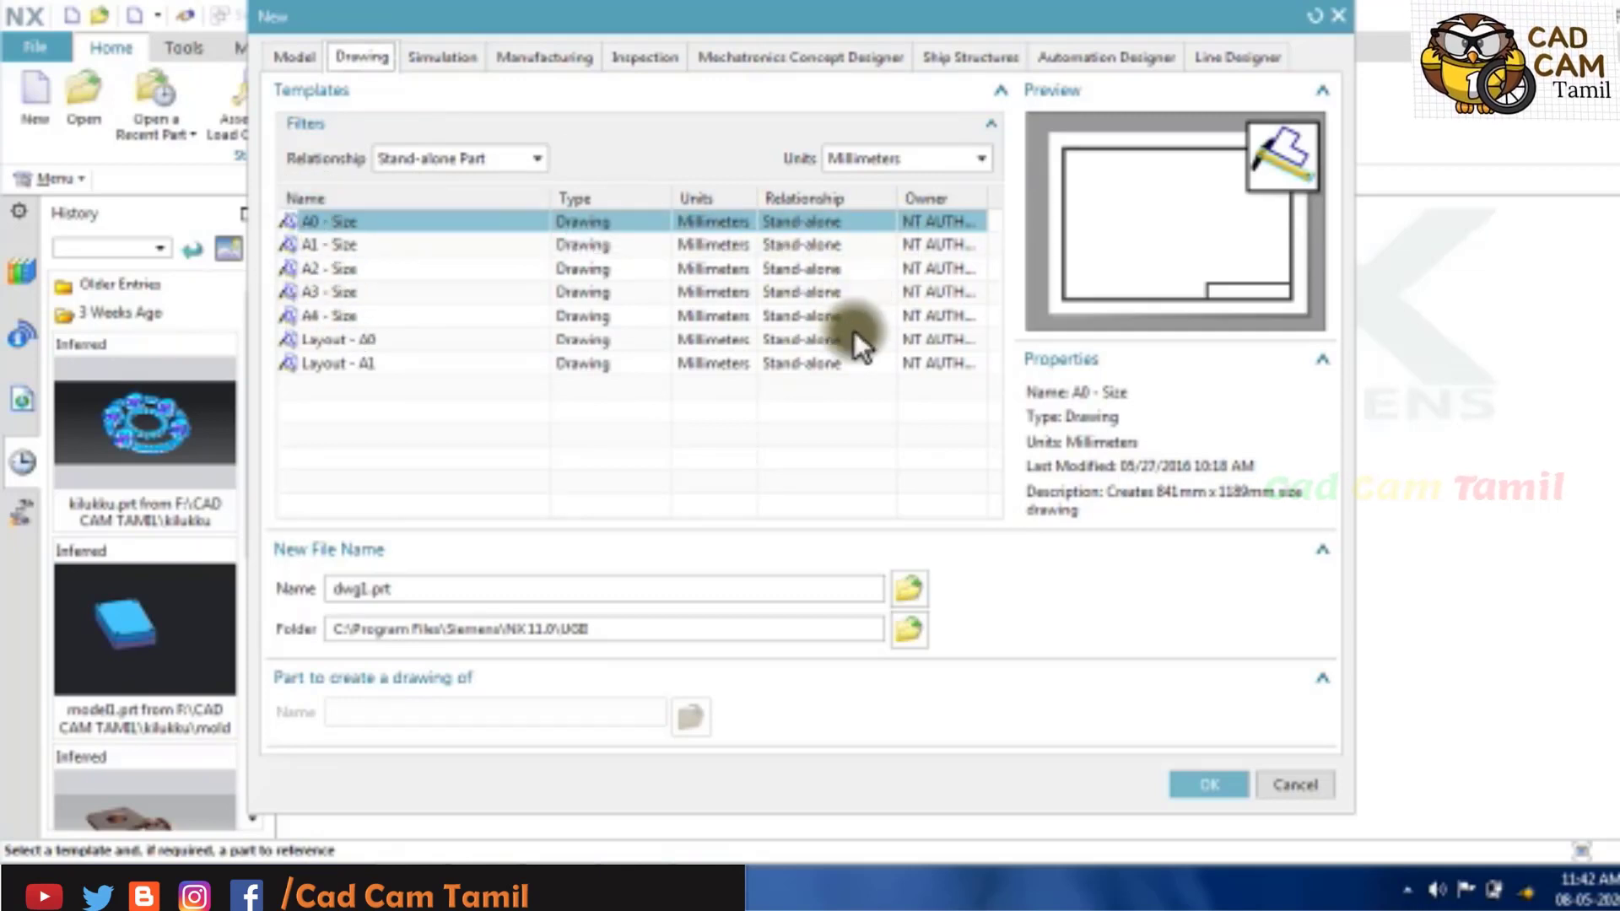
{"action": "left_click", "coordinate": [455, 61]}
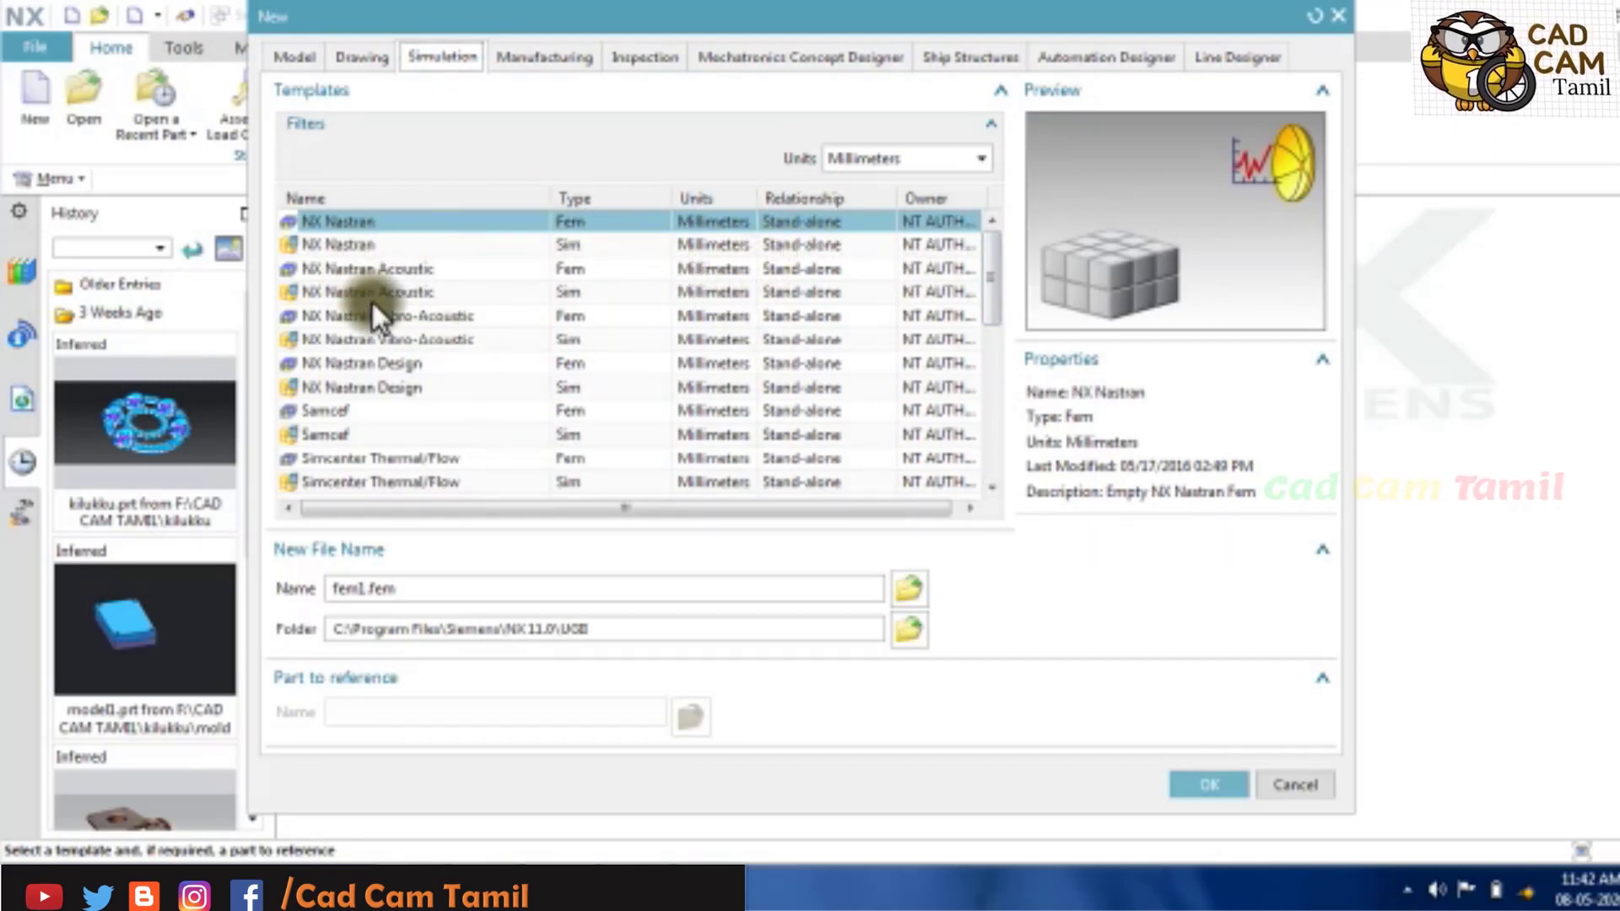
{"action": "scroll", "coordinate": [516, 432], "scroll_direction": "down", "scroll_amount": 5}
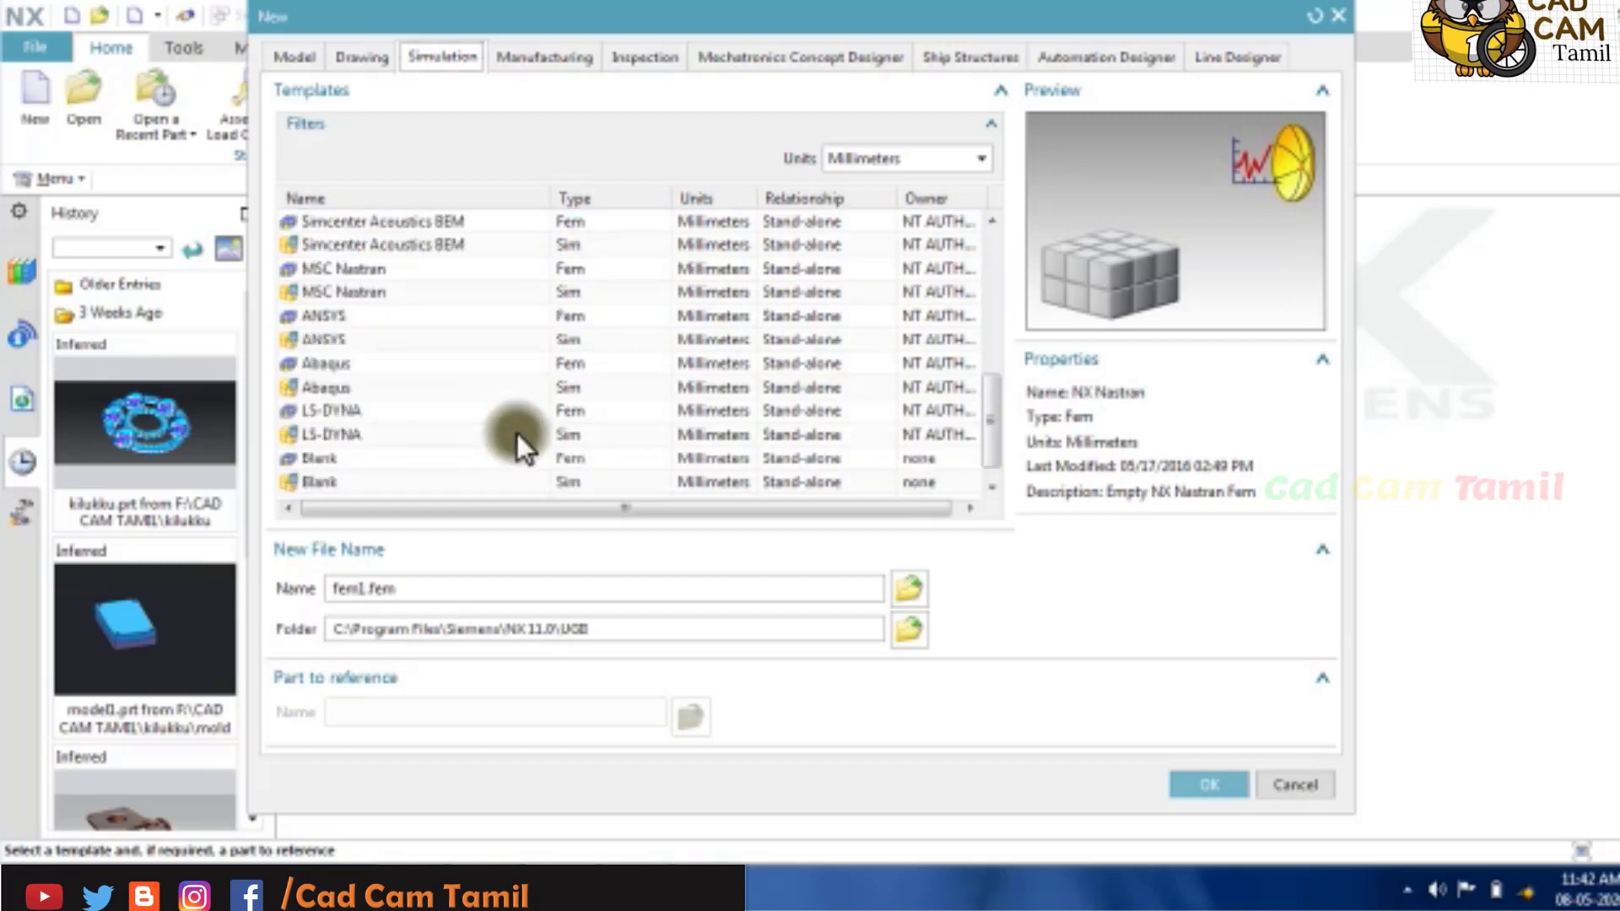
{"action": "scroll", "coordinate": [516, 433], "scroll_direction": "up", "scroll_amount": 5}
{"action": "left_click", "coordinate": [559, 61]}
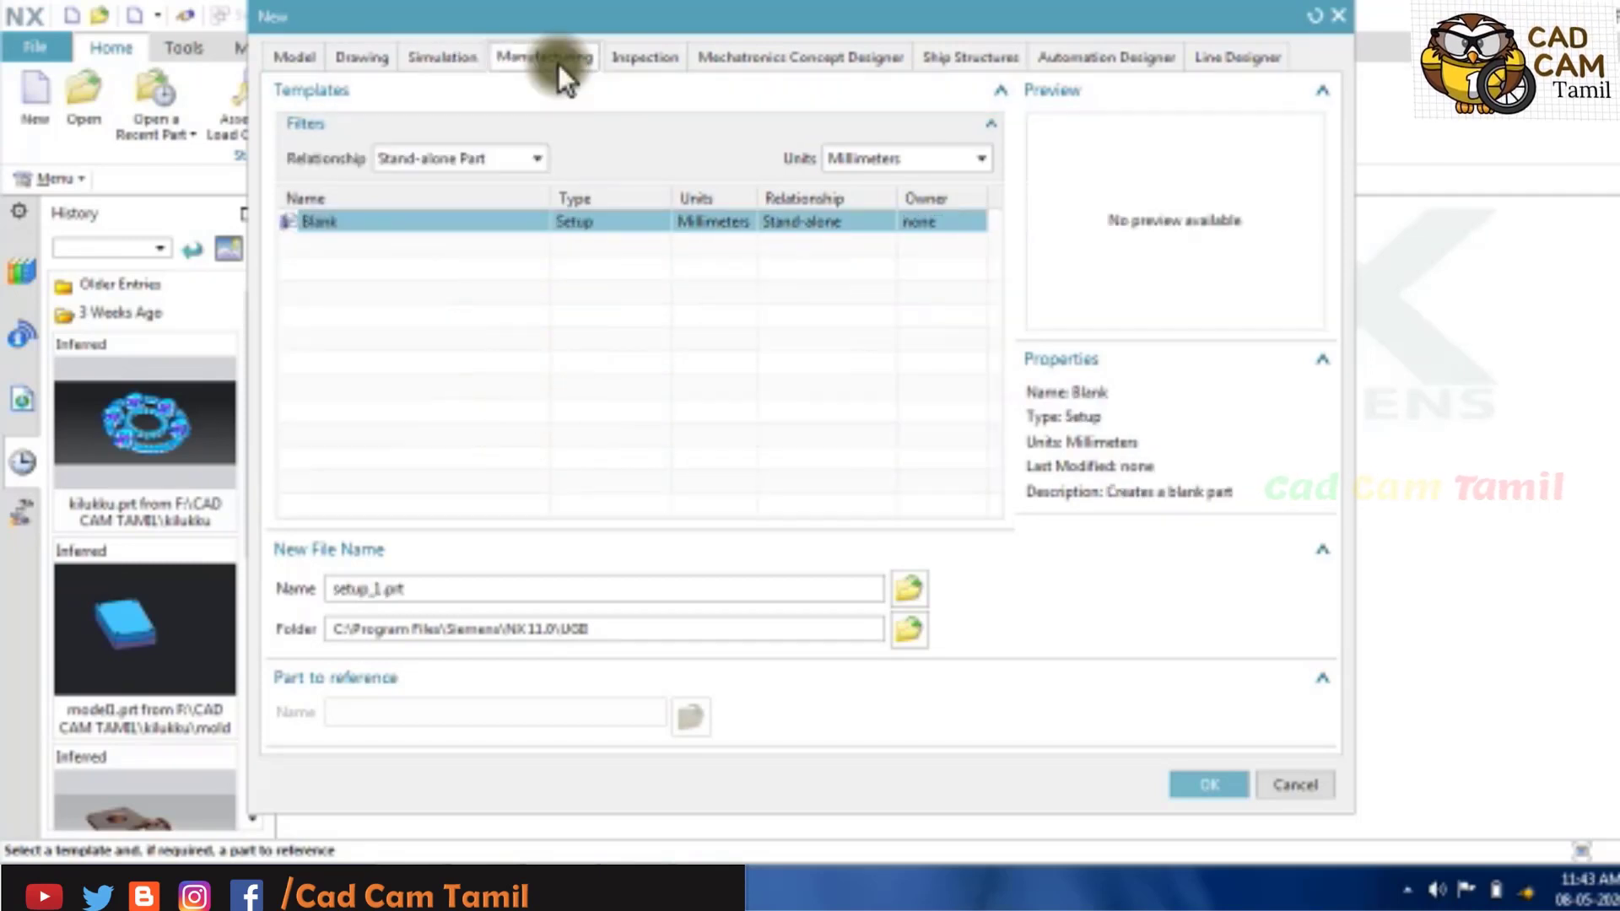
{"action": "left_click", "coordinate": [631, 62]}
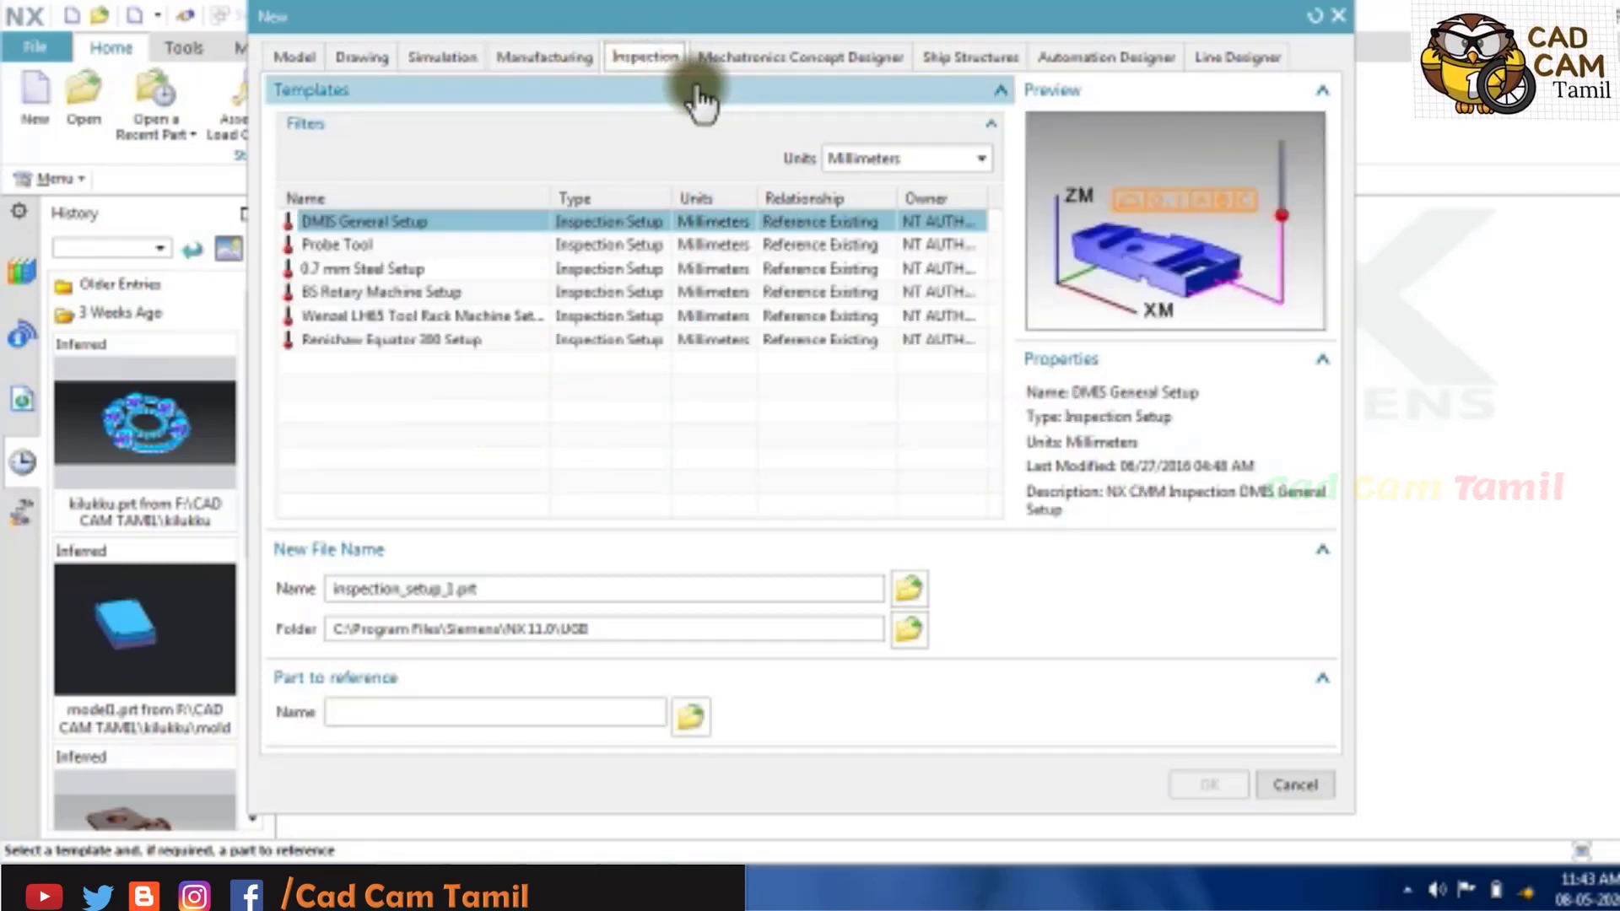
{"action": "left_click", "coordinate": [766, 63]}
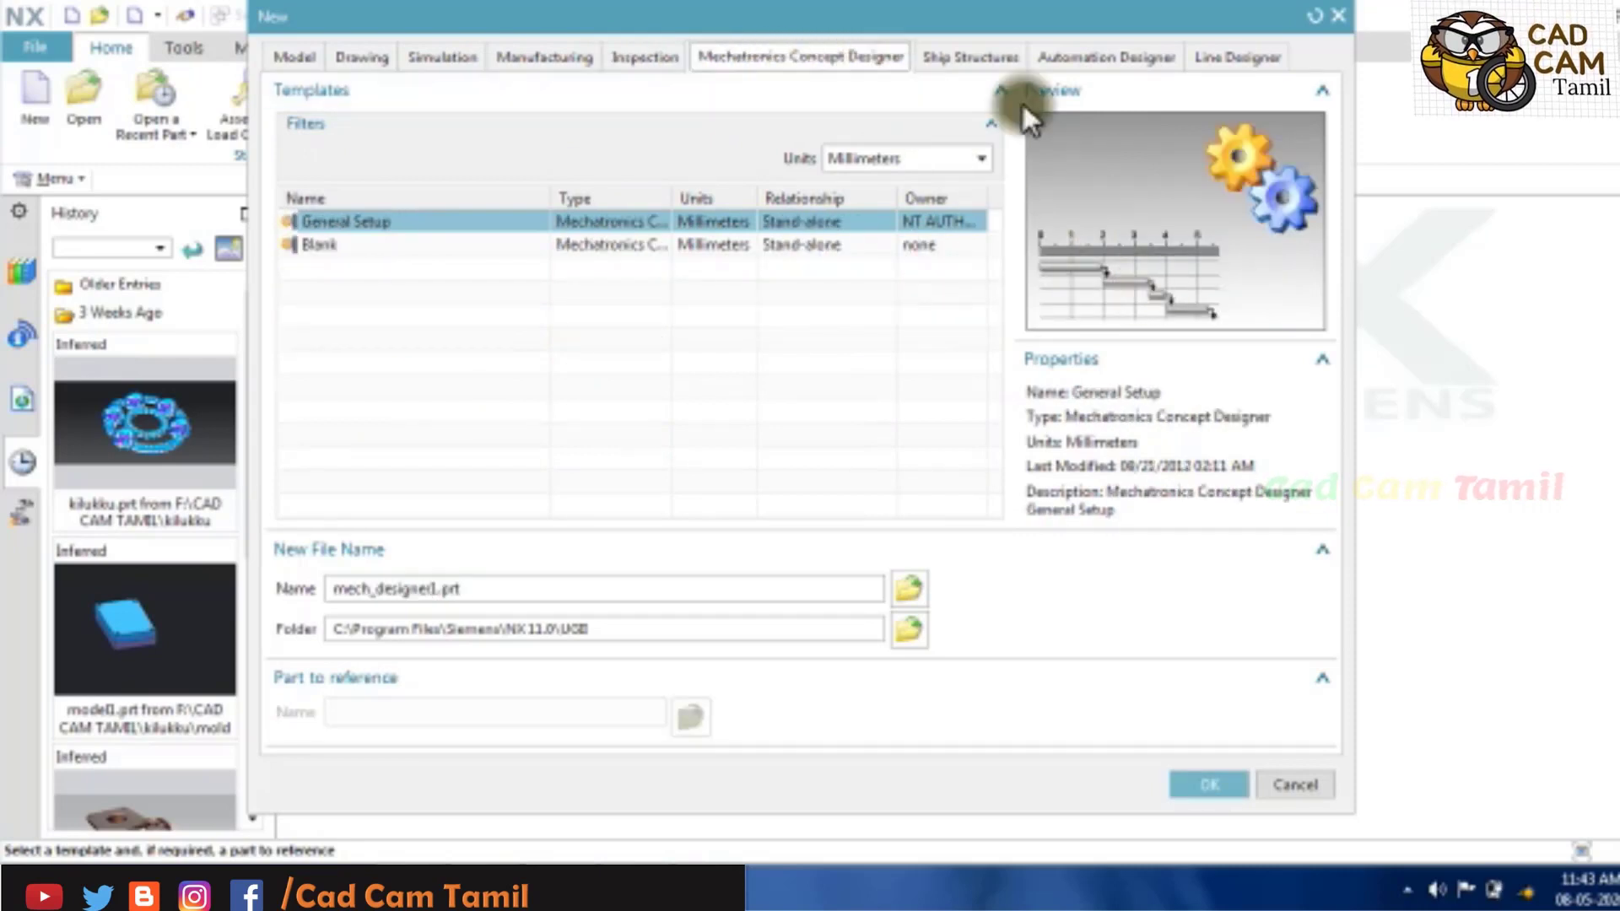
{"action": "left_click", "coordinate": [959, 60]}
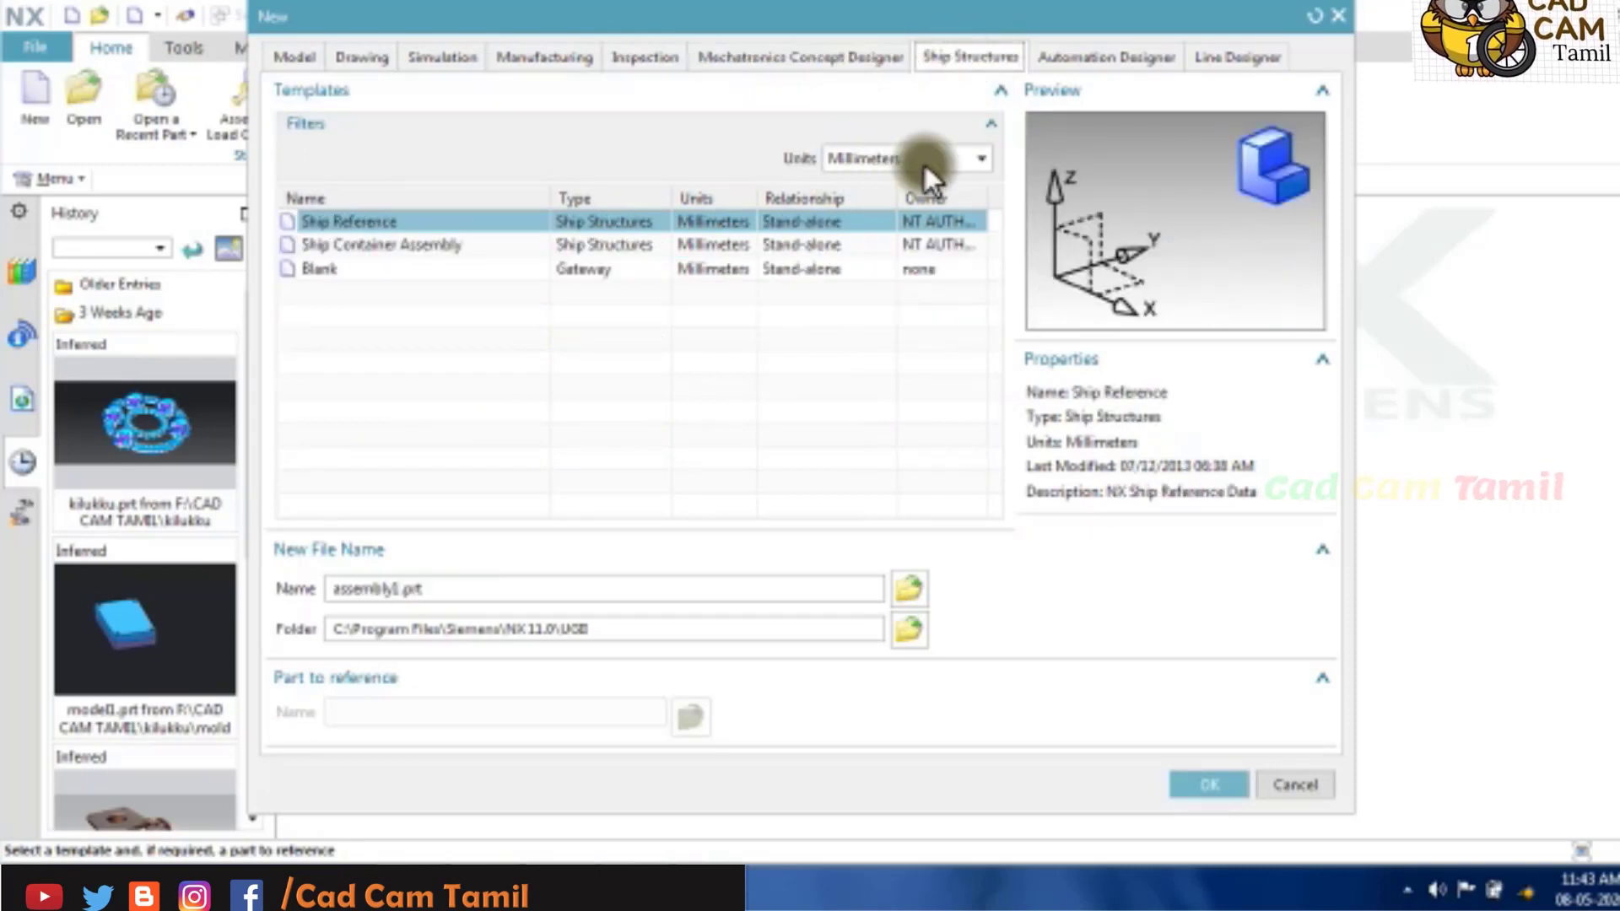
{"action": "left_click", "coordinate": [1080, 59]}
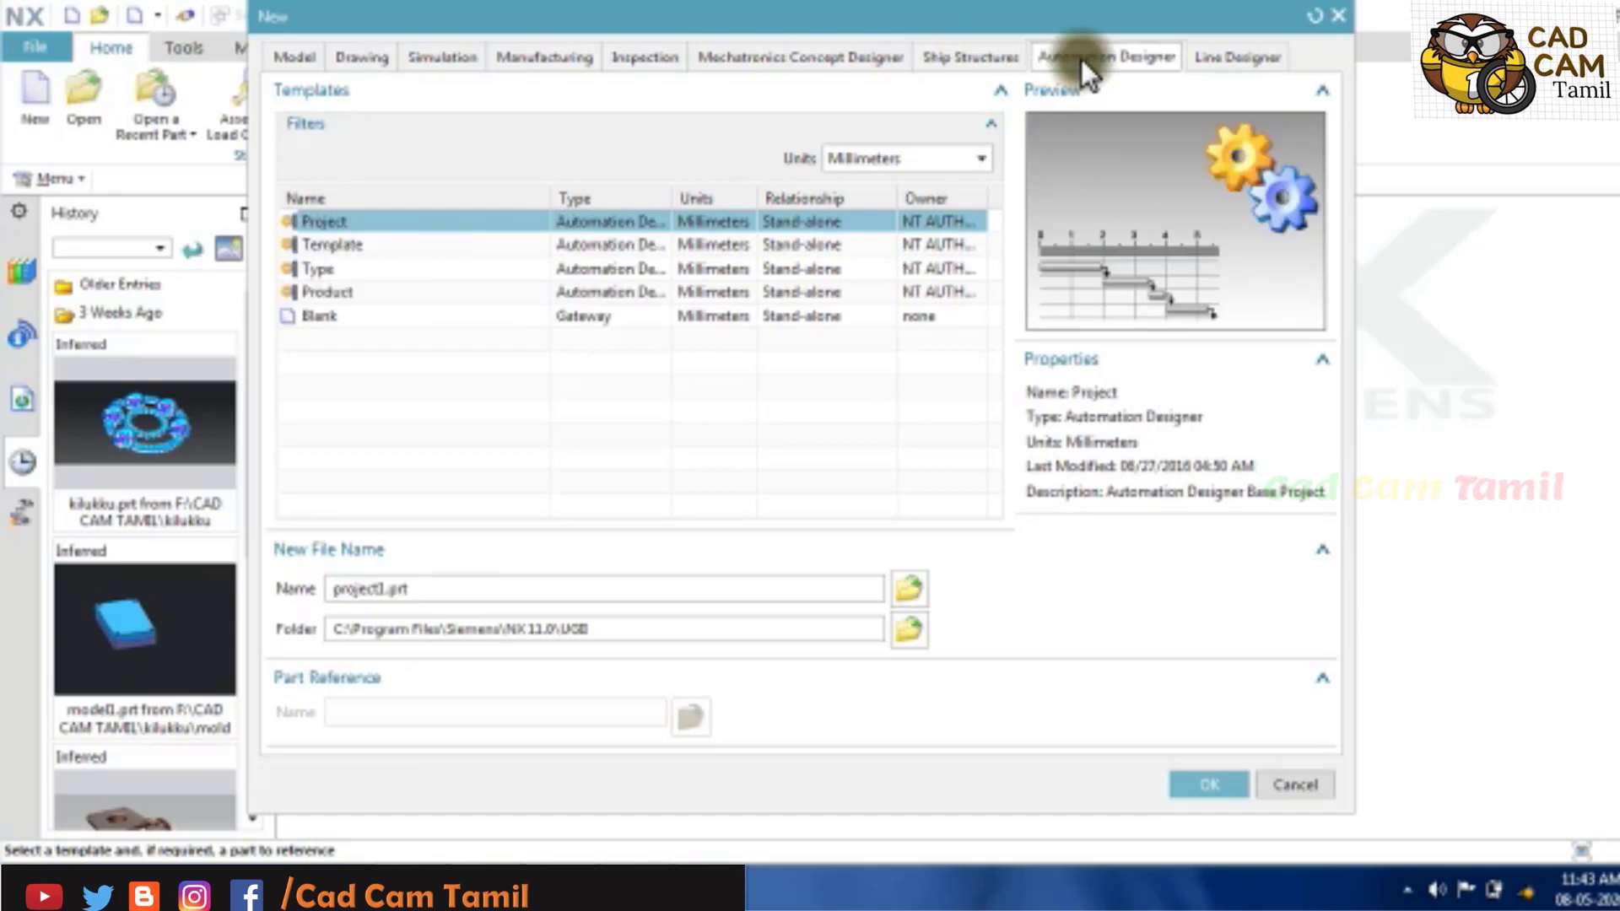
{"action": "left_click", "coordinate": [1195, 57]}
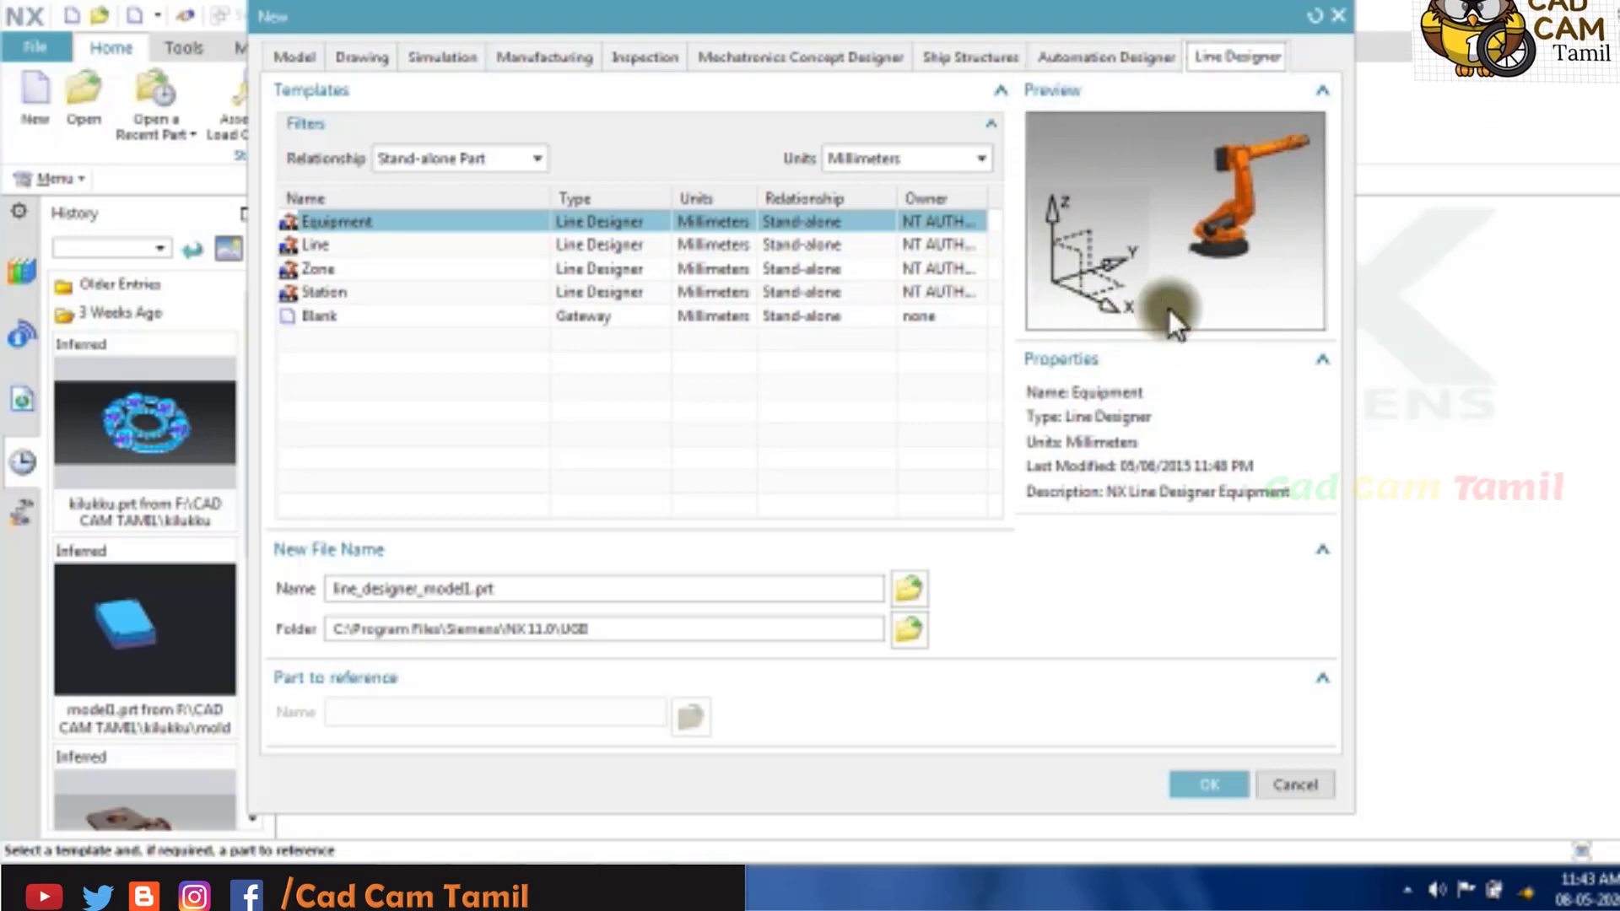
Create a new part model1.prt from the Model template.
{"action": "left_click", "coordinate": [287, 61]}
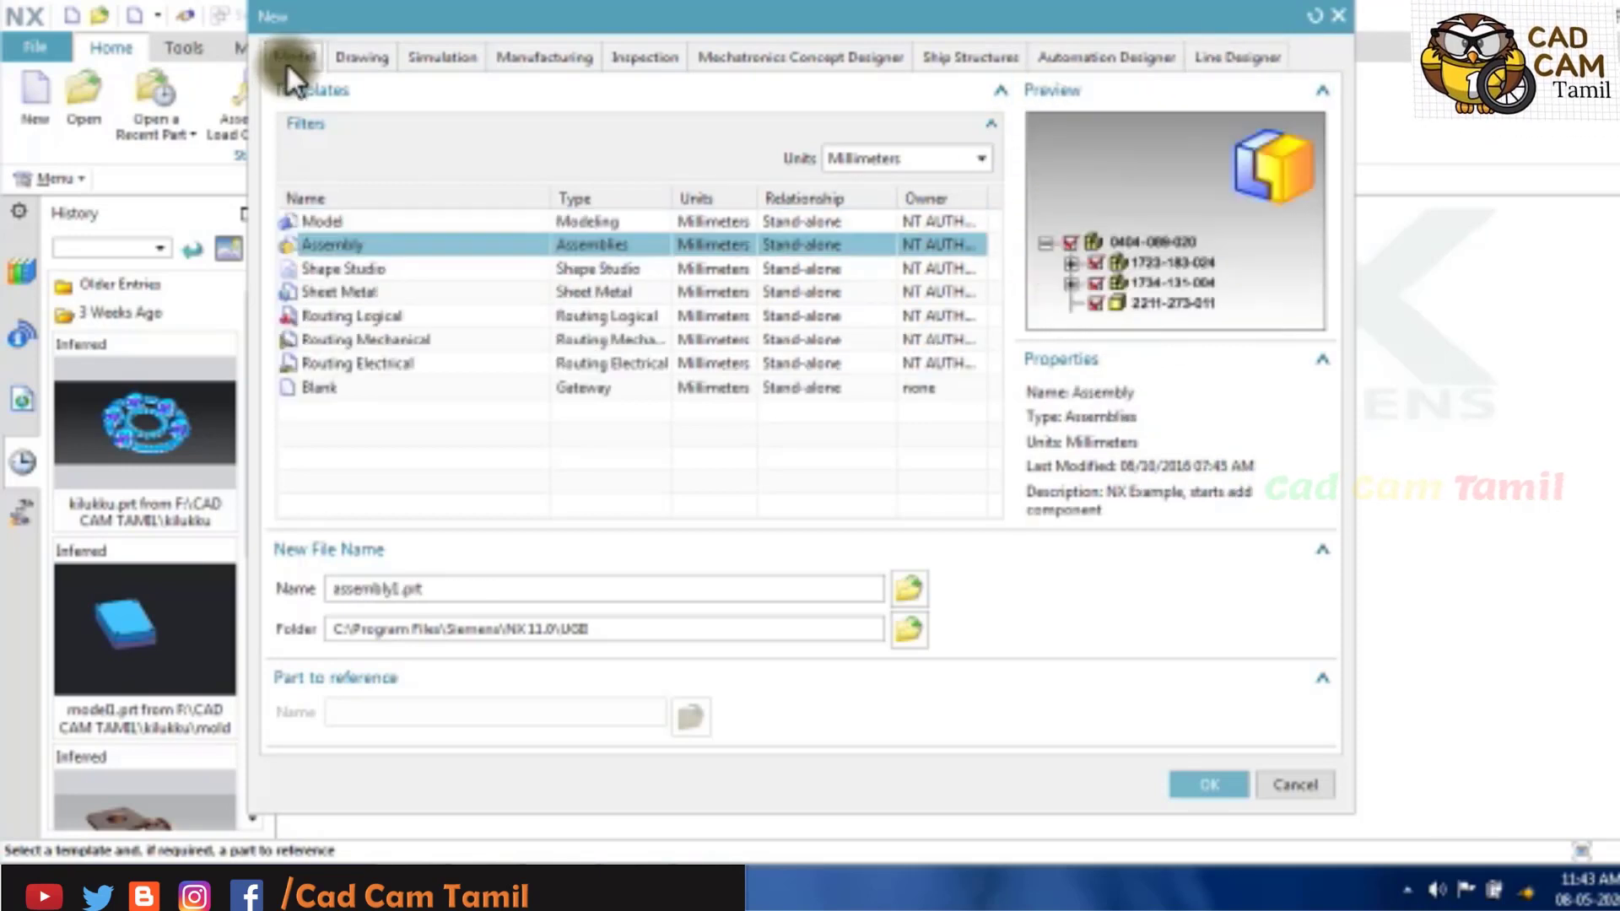
{"action": "left_click", "coordinate": [326, 219]}
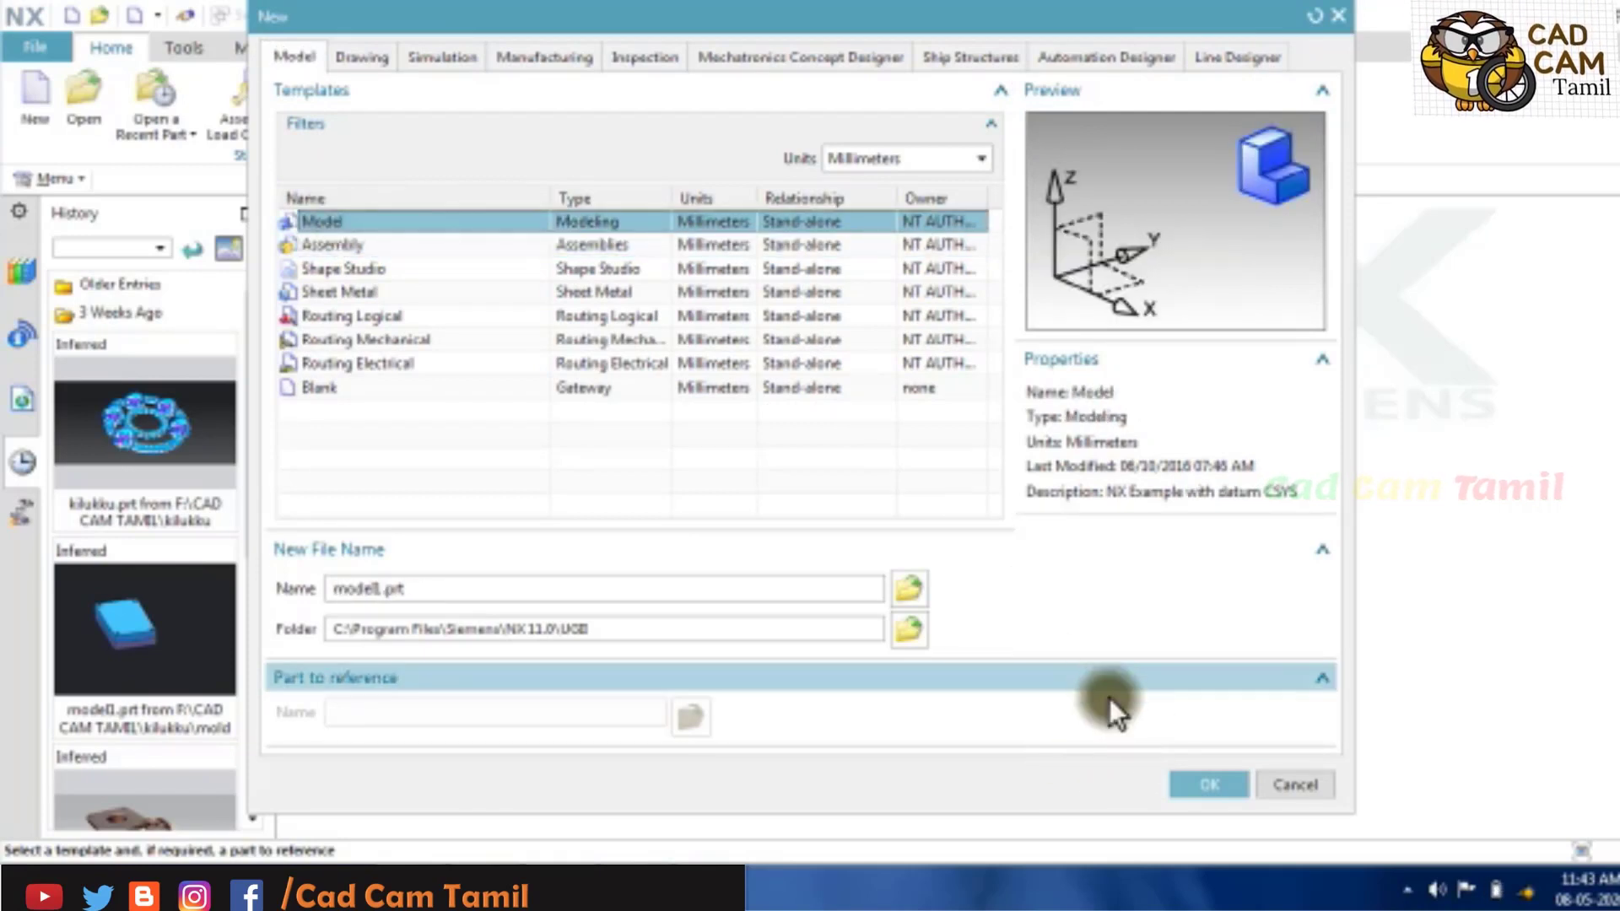
{"action": "left_click", "coordinate": [1216, 786]}
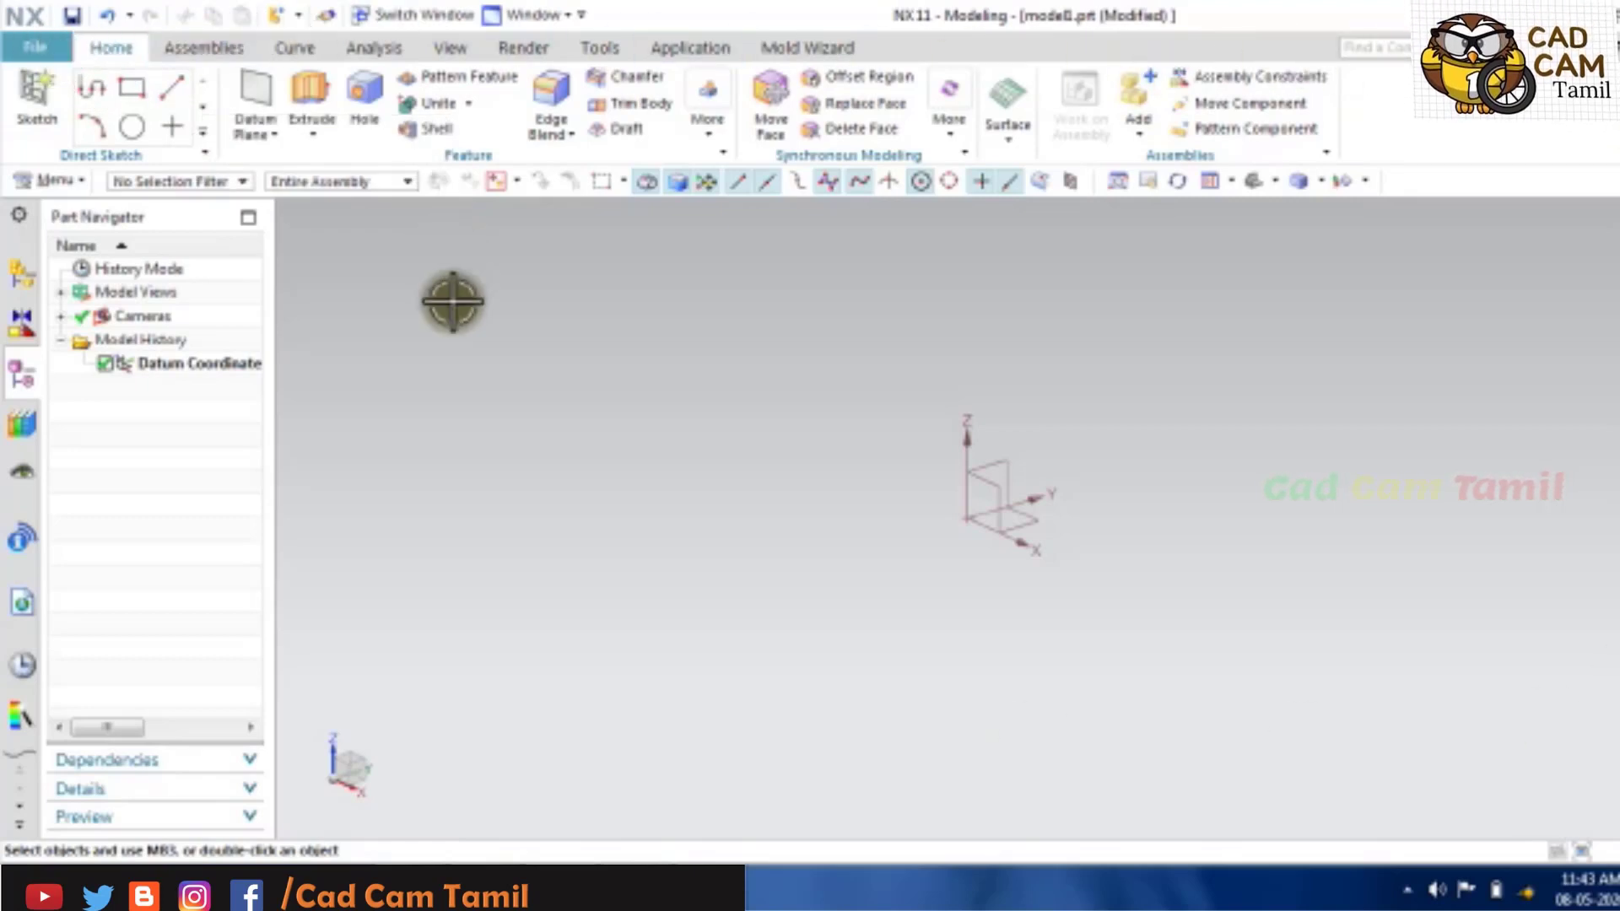
Try editing the datum CSYS, then view the Assembly, Constraint and Part Navigators.
{"action": "double_click", "coordinate": [147, 366]}
{"action": "left_click", "coordinate": [26, 273]}
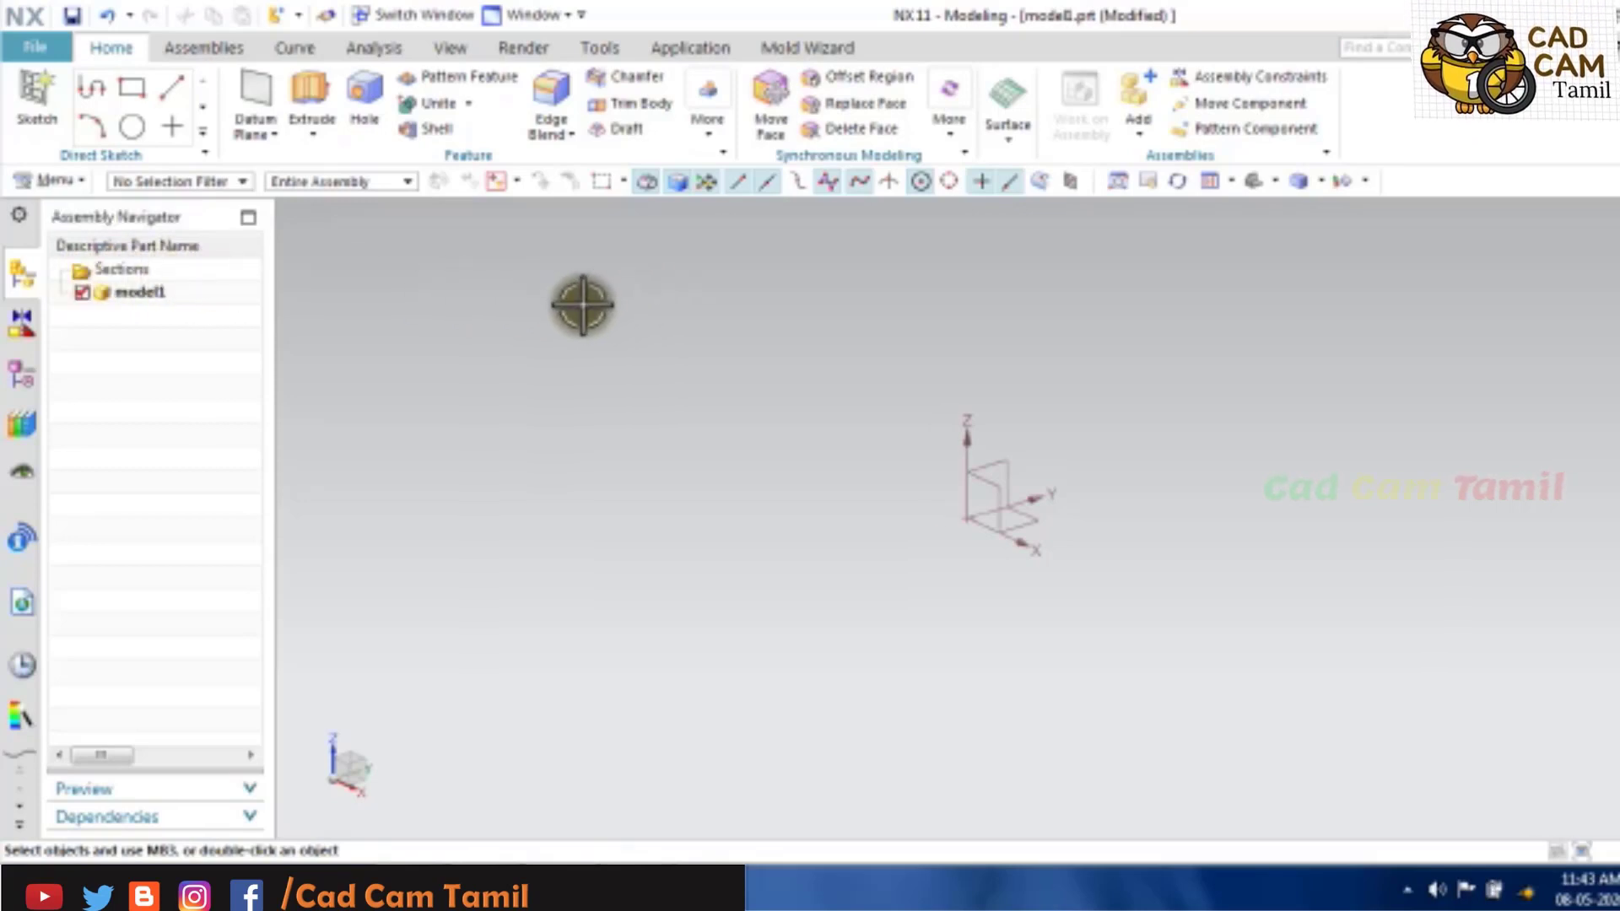
{"action": "left_click", "coordinate": [20, 315]}
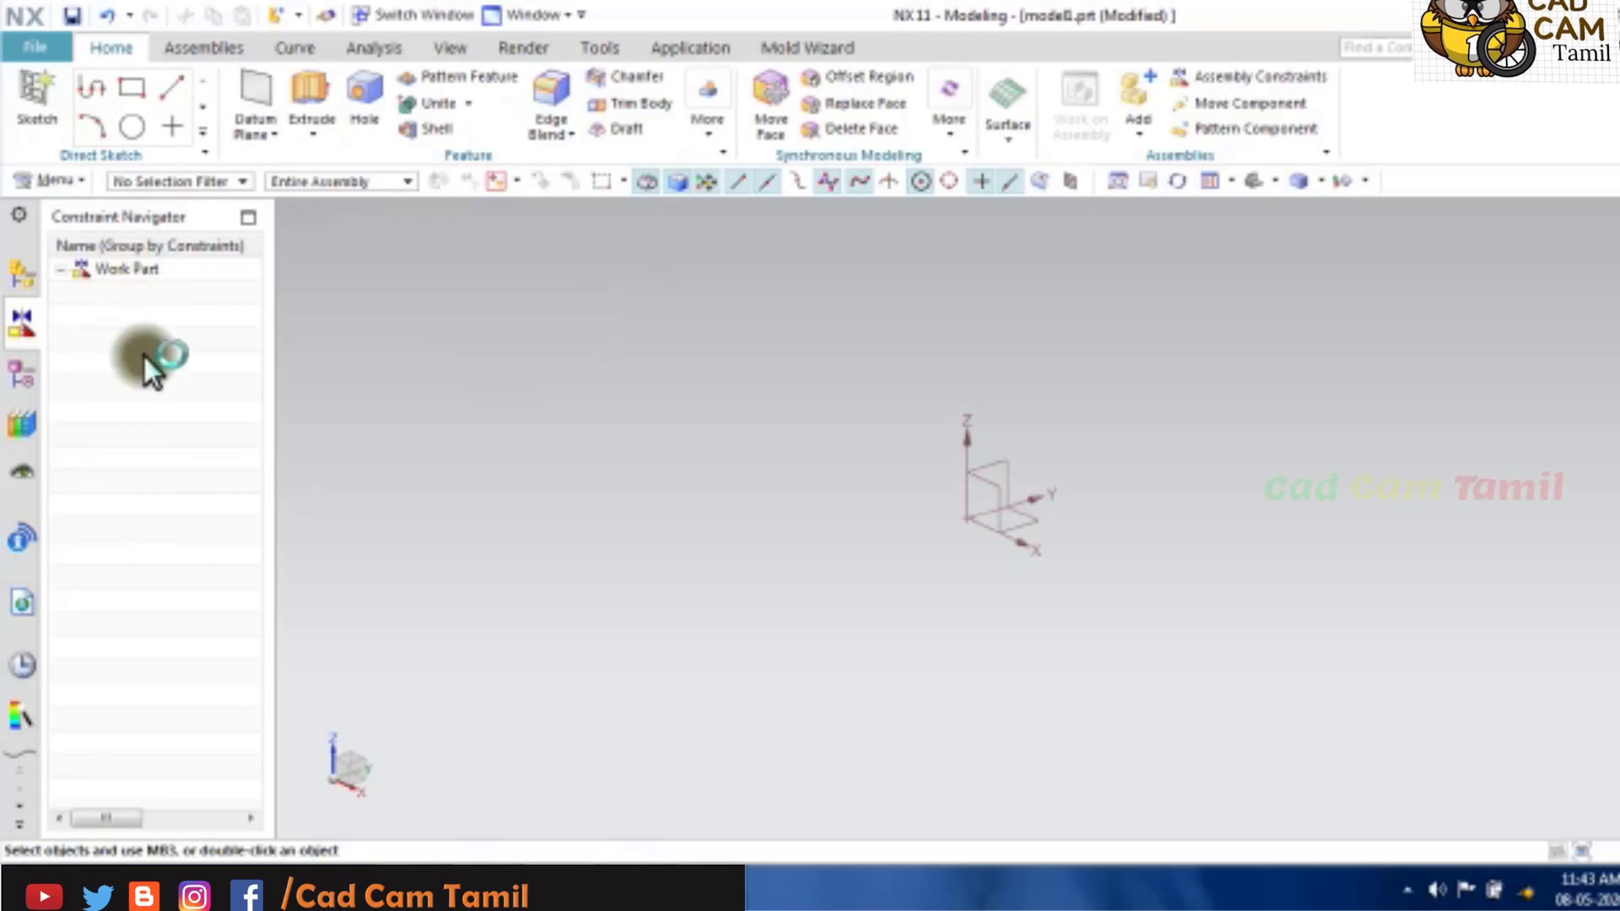
{"action": "left_click", "coordinate": [32, 385]}
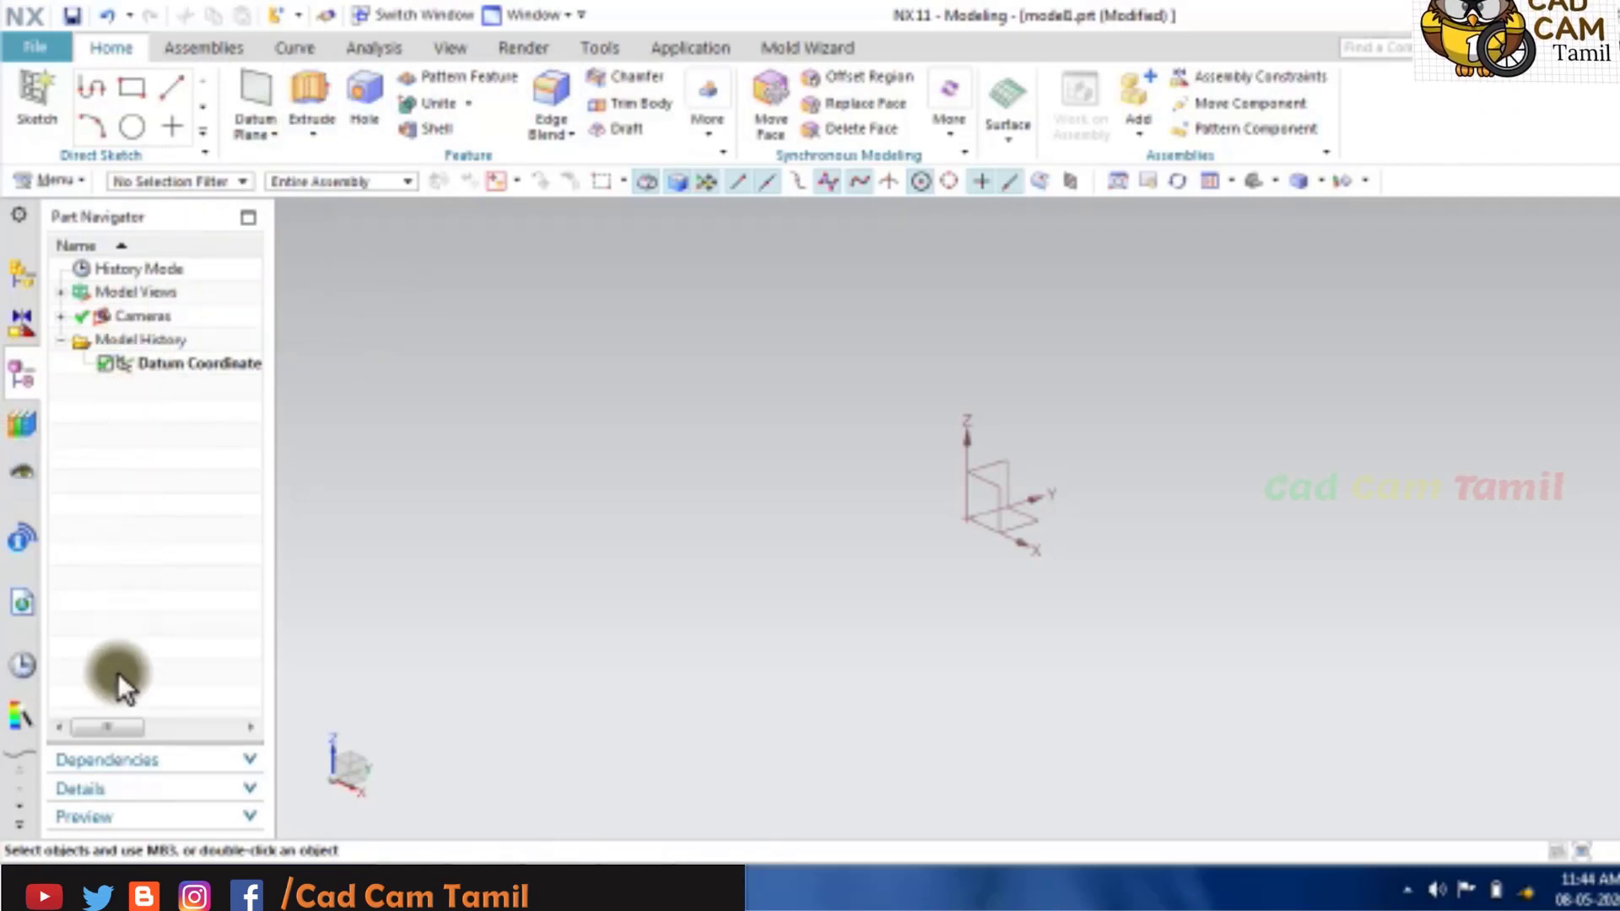
Browse the Reuse Library, HD3D Tools, Web Browser and Process Studio panels, ending on Part Navigator.
{"action": "left_click", "coordinate": [17, 426]}
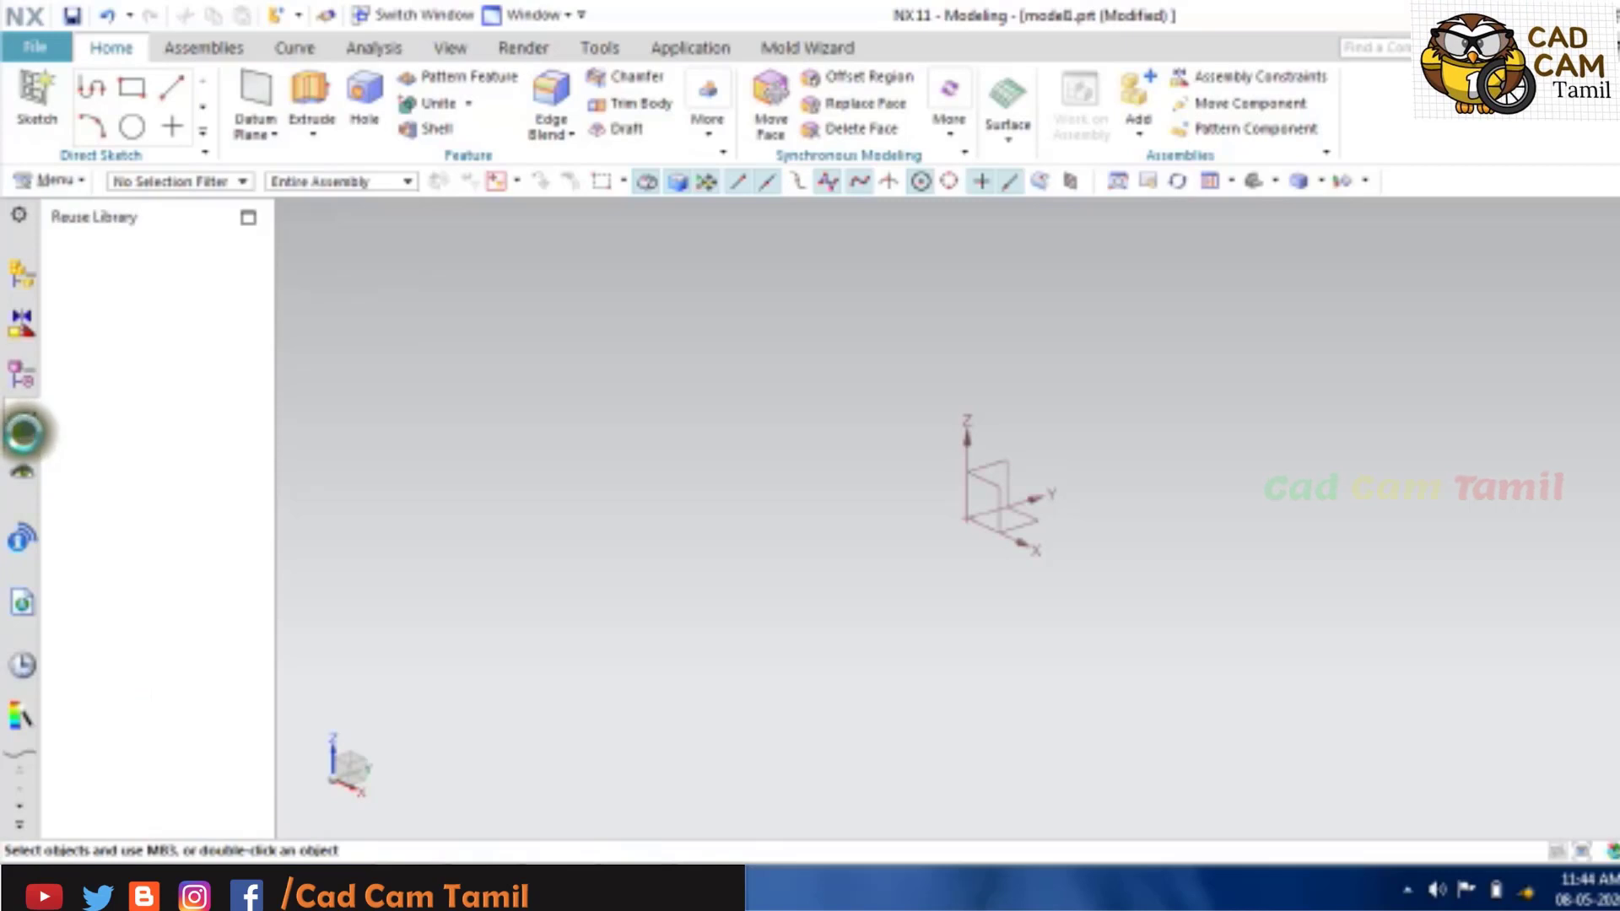
{"action": "left_click", "coordinate": [22, 538]}
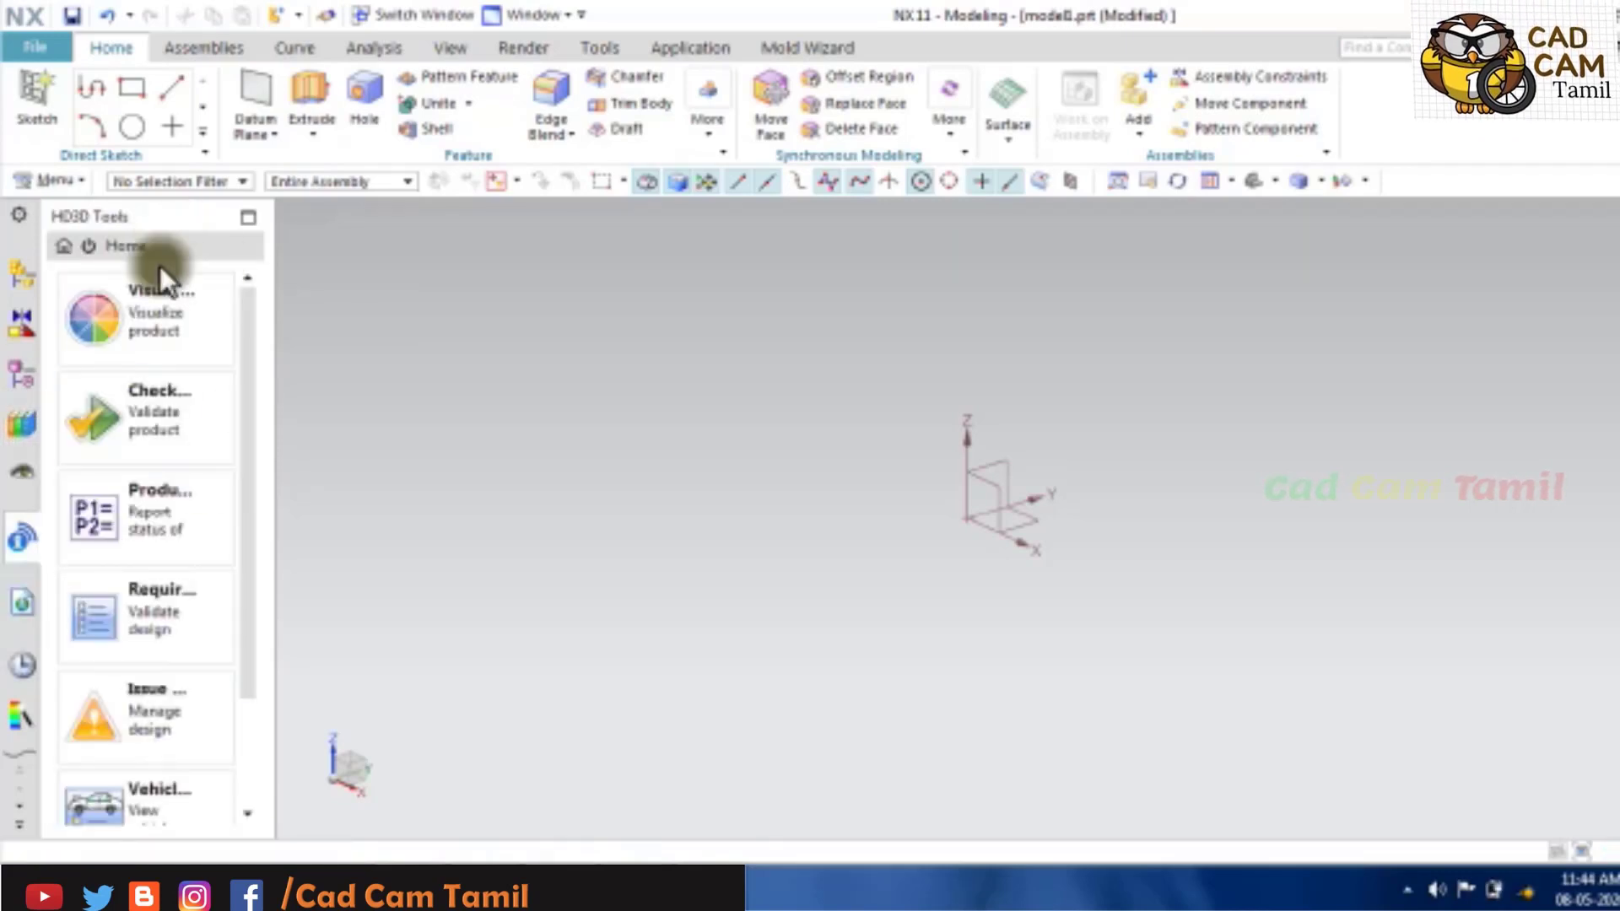
{"action": "left_click", "coordinate": [22, 608]}
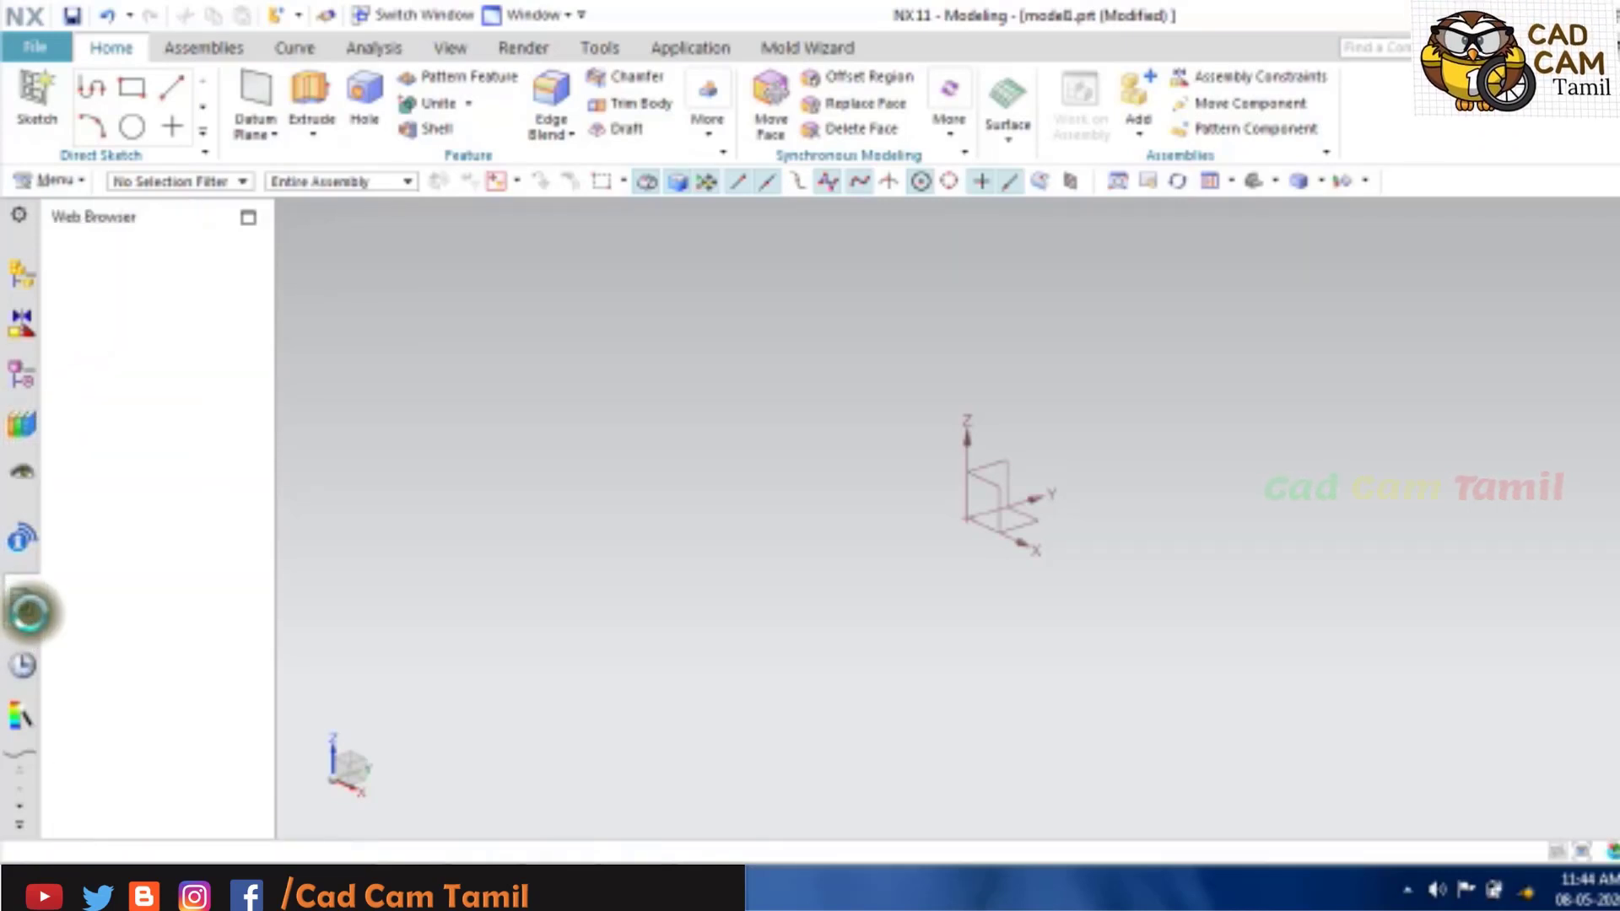
{"action": "left_click", "coordinate": [26, 722]}
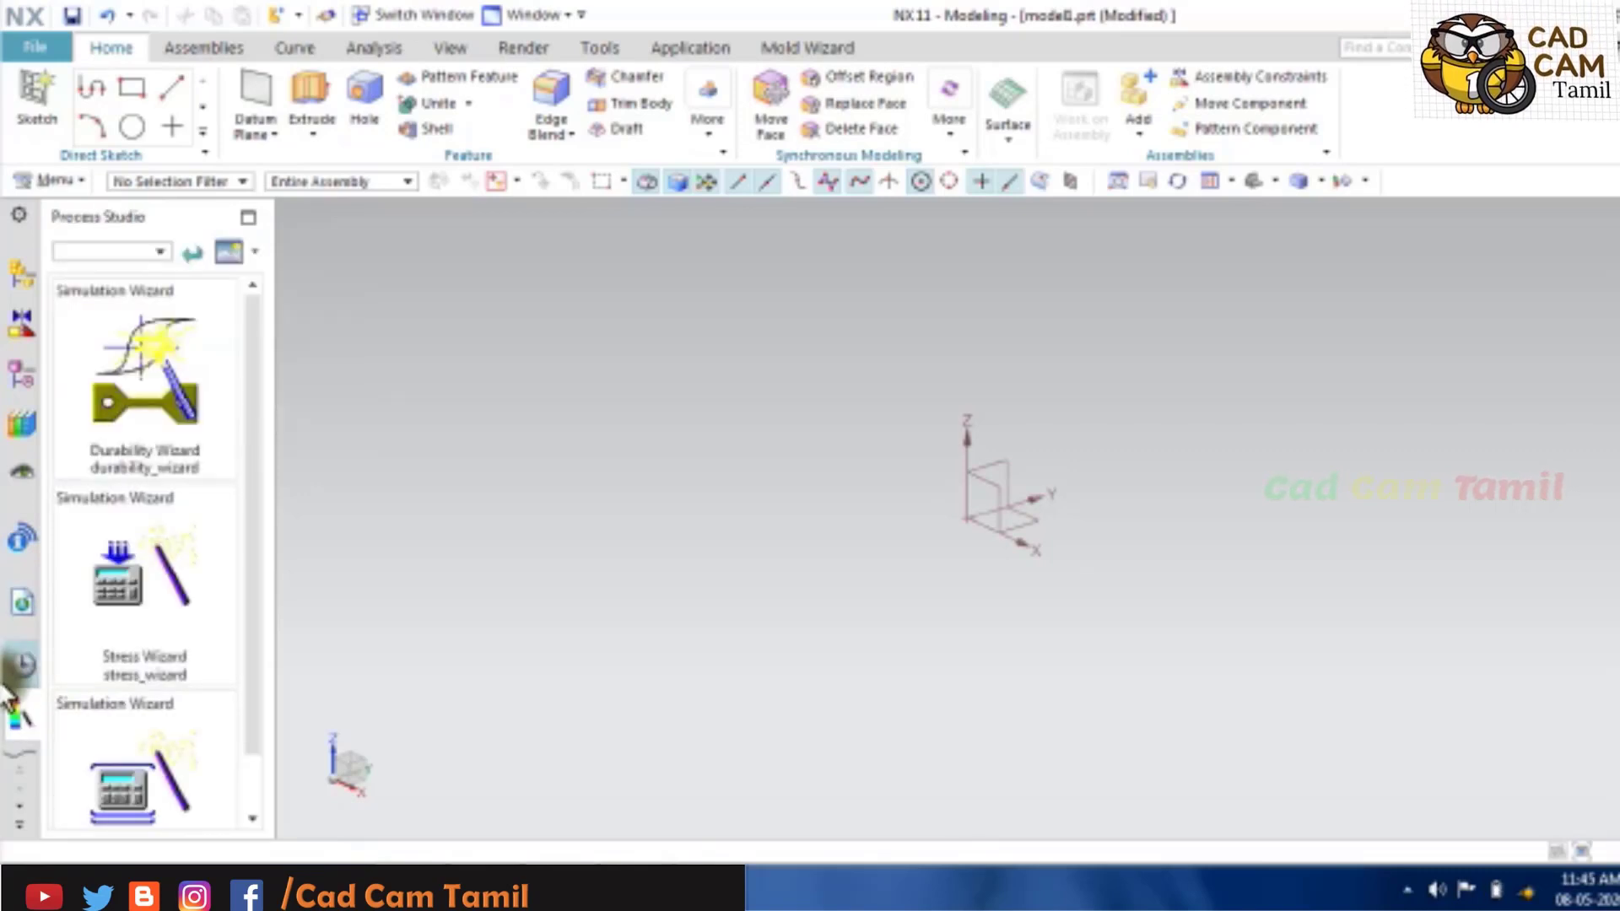
{"action": "left_click", "coordinate": [22, 371]}
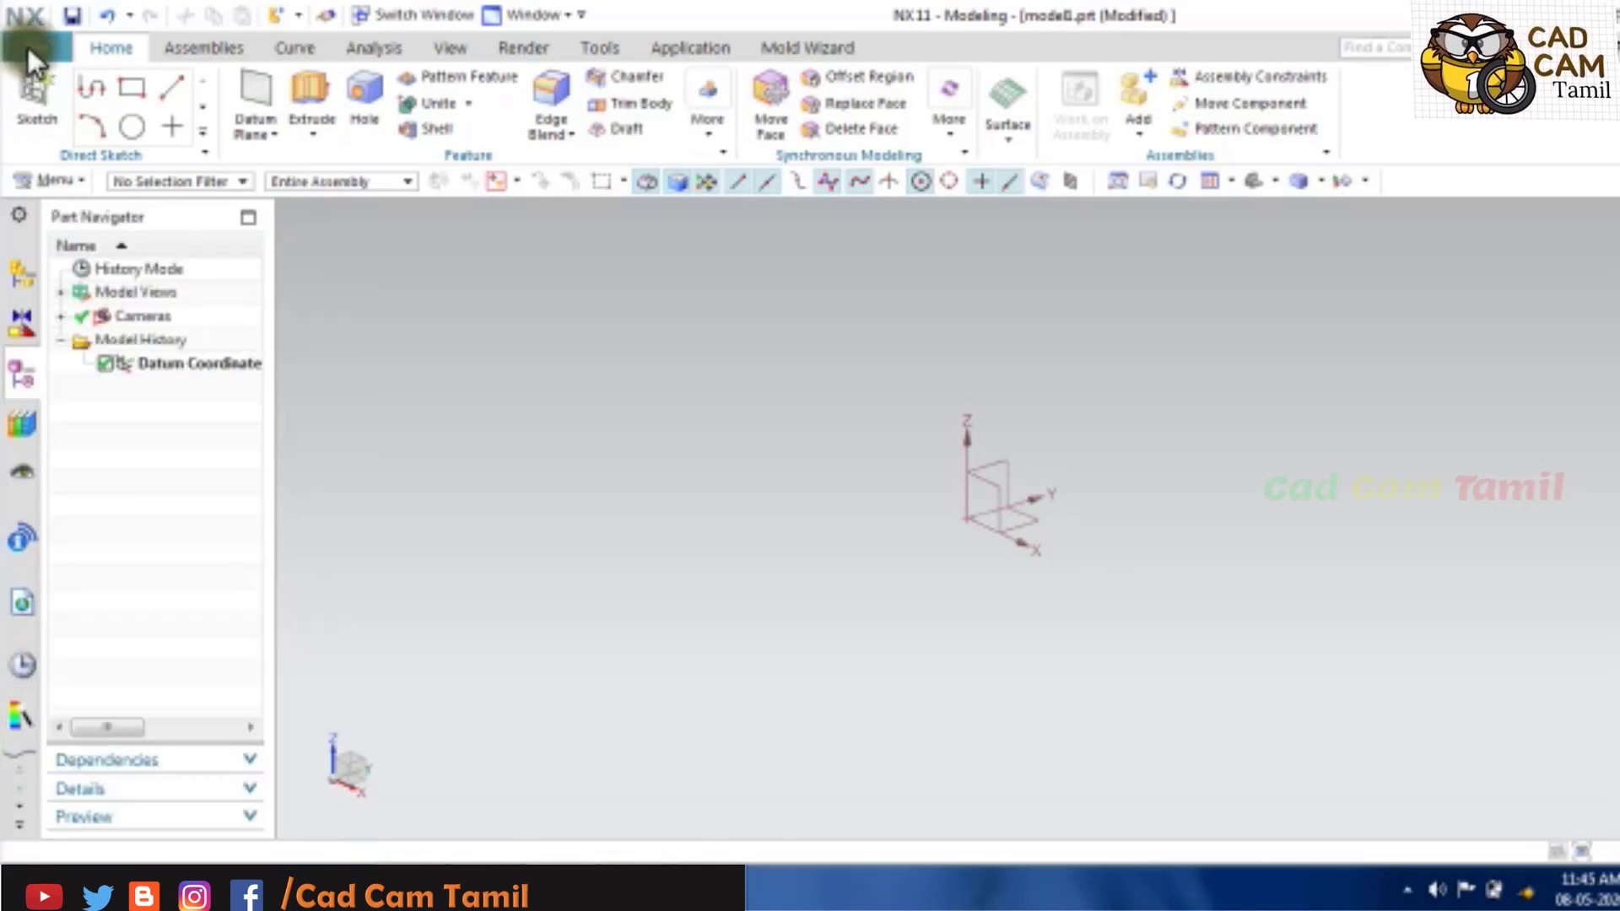
{"action": "left_click", "coordinate": [28, 47]}
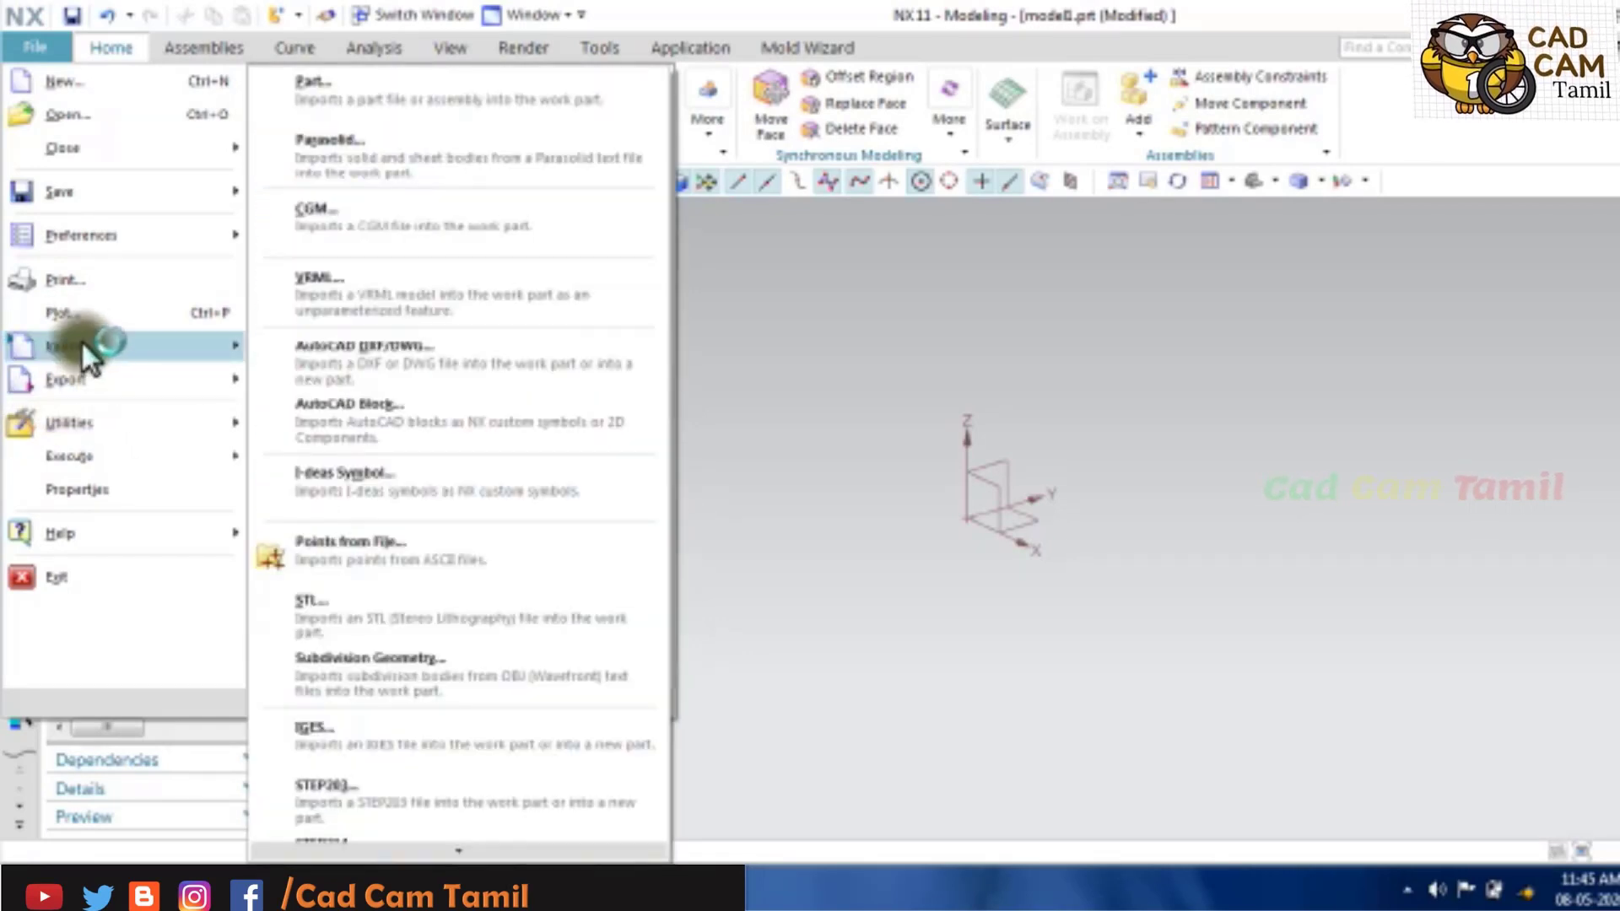
{"action": "mouse_move", "coordinate": [126, 345]}
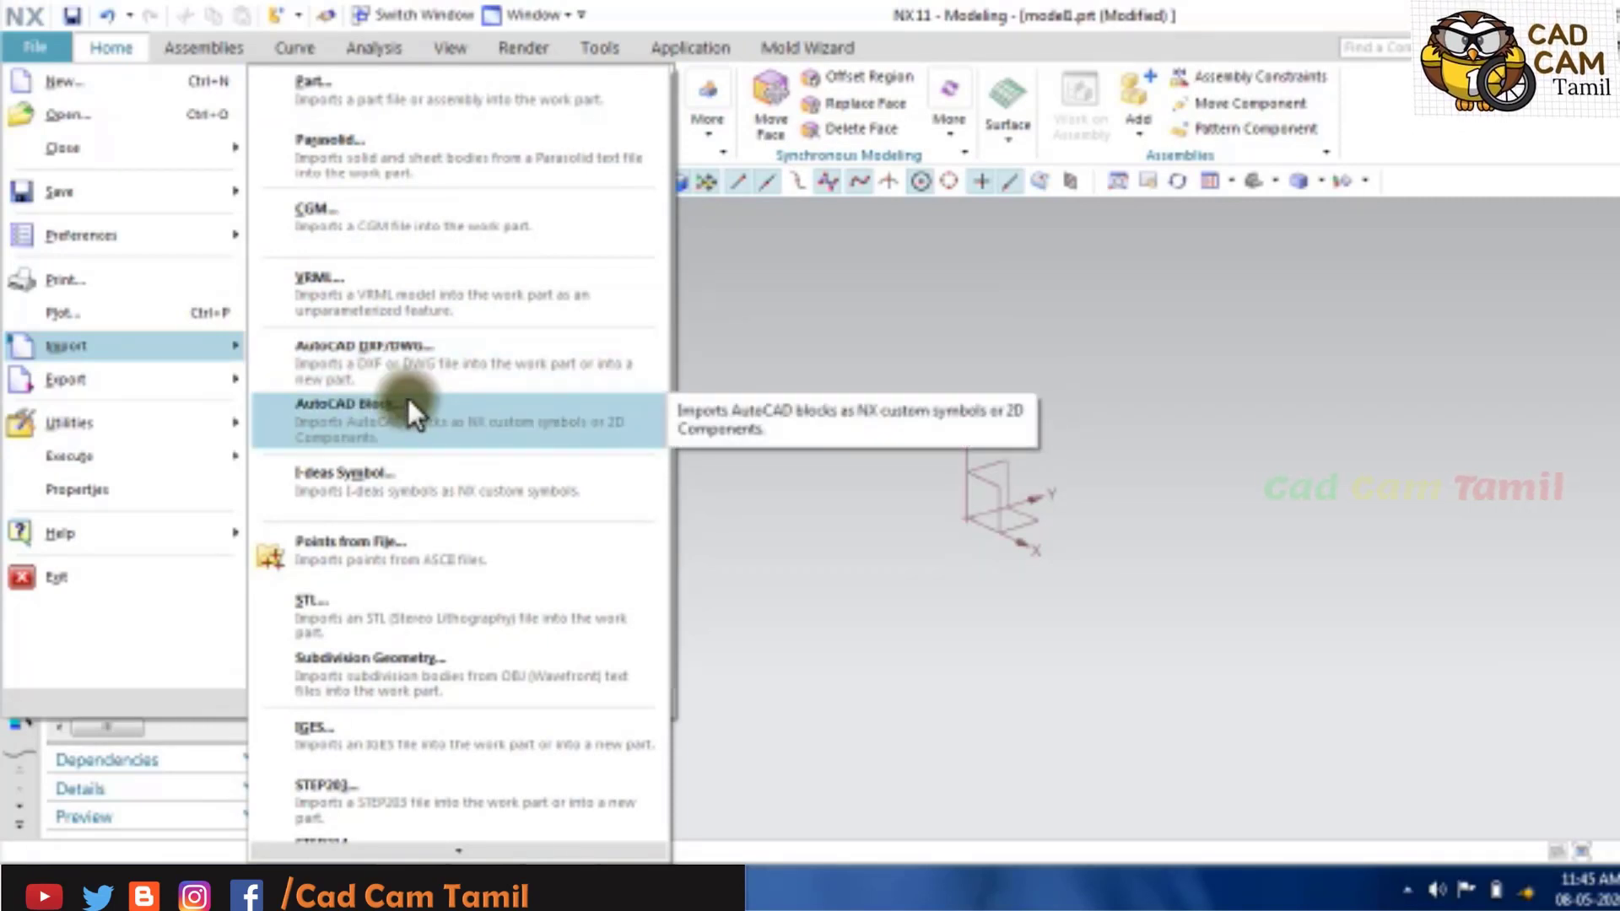
{"action": "scroll", "coordinate": [431, 623], "scroll_direction": "down", "scroll_amount": 2}
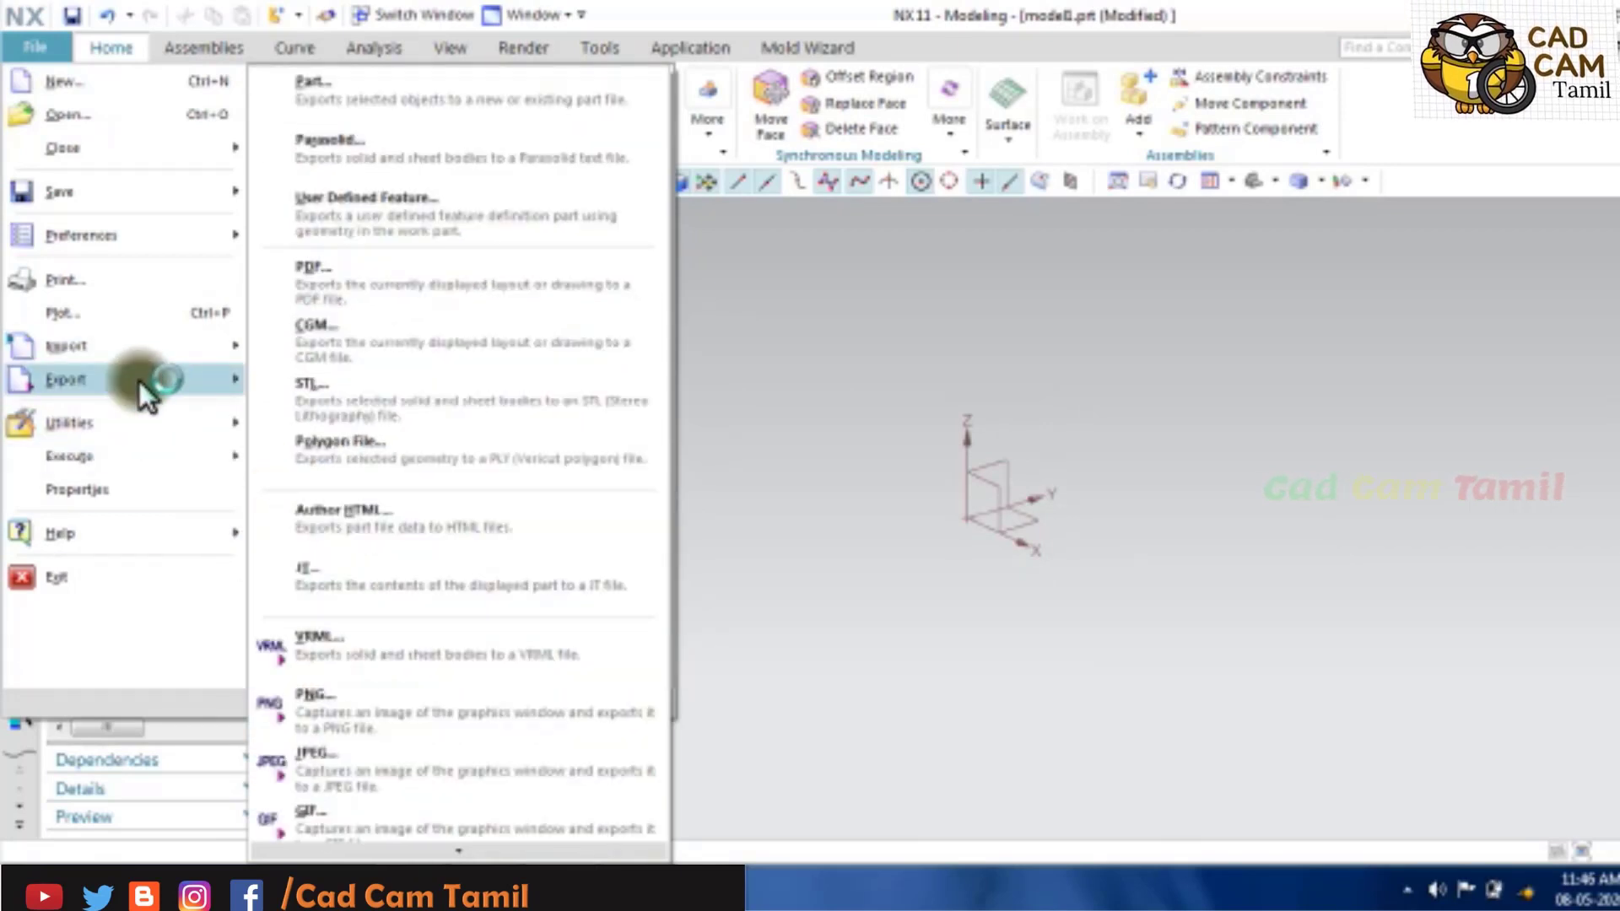
{"action": "mouse_move", "coordinate": [66, 379]}
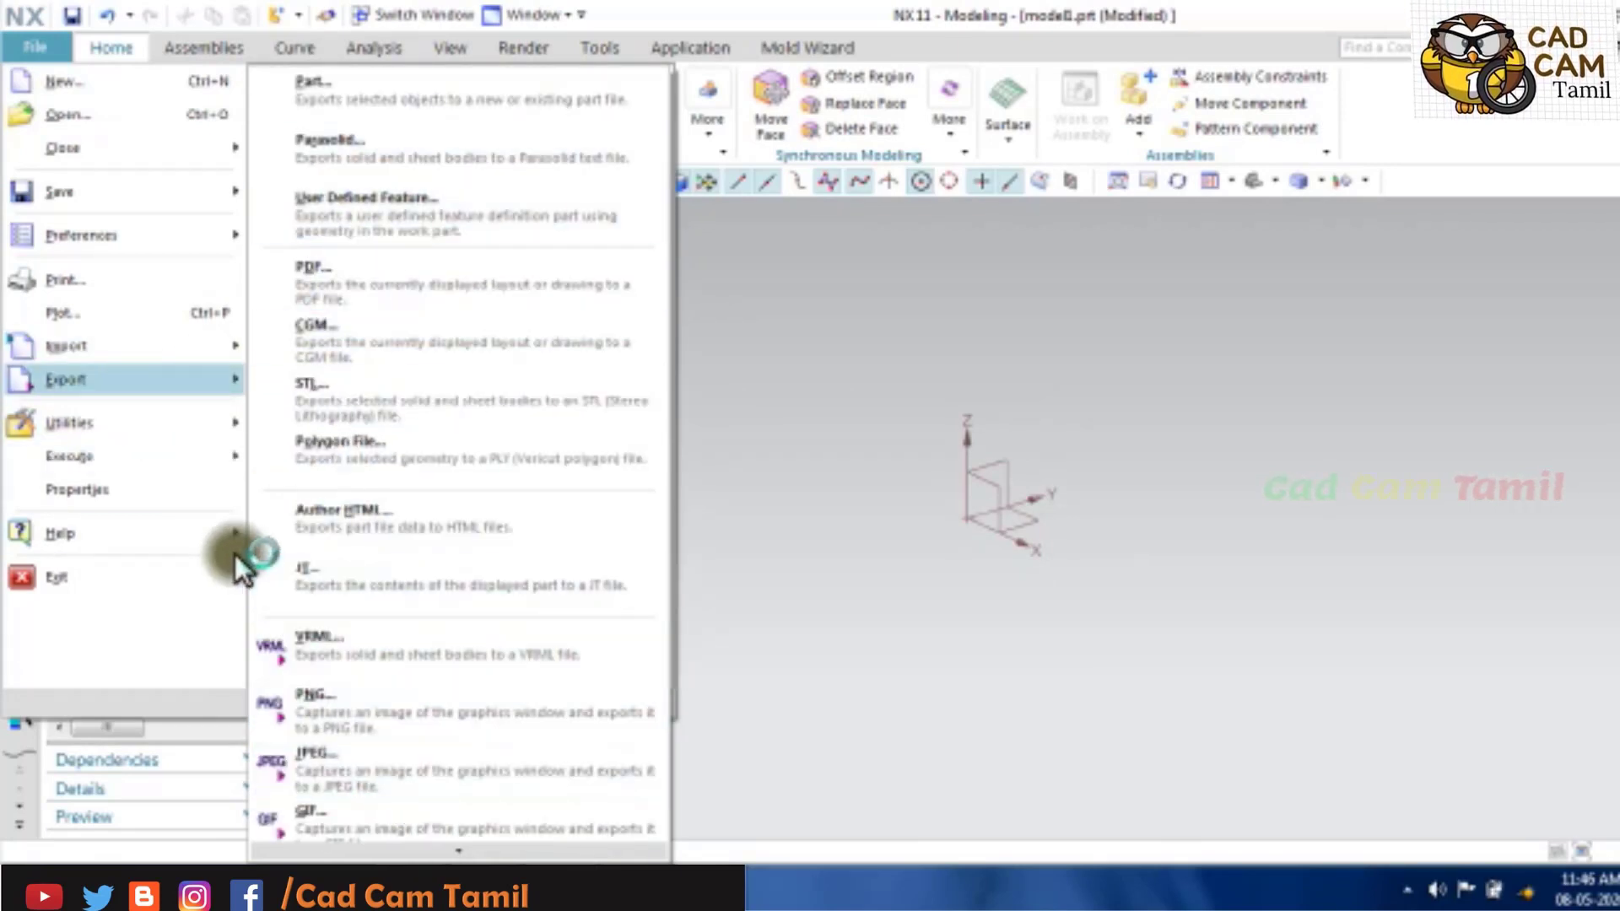
Start Drafting and create an A0 (841 x 1189), 1:1 sheet in 3rd Angle Projection.
{"action": "left_click", "coordinate": [113, 492]}
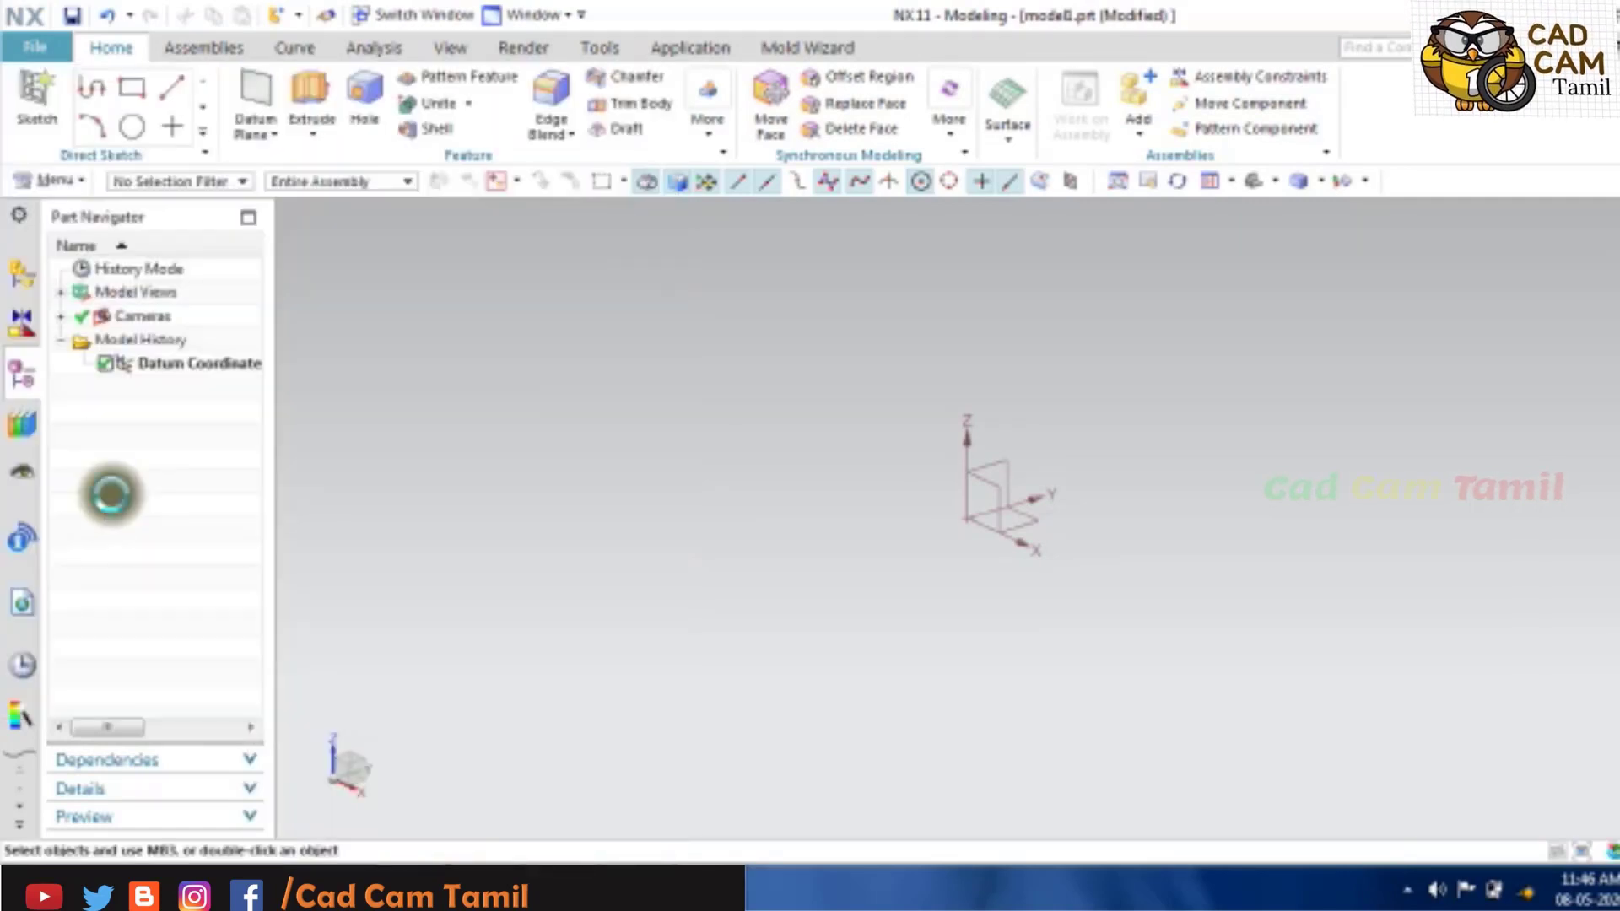
{"action": "key", "text": "alt+f"}
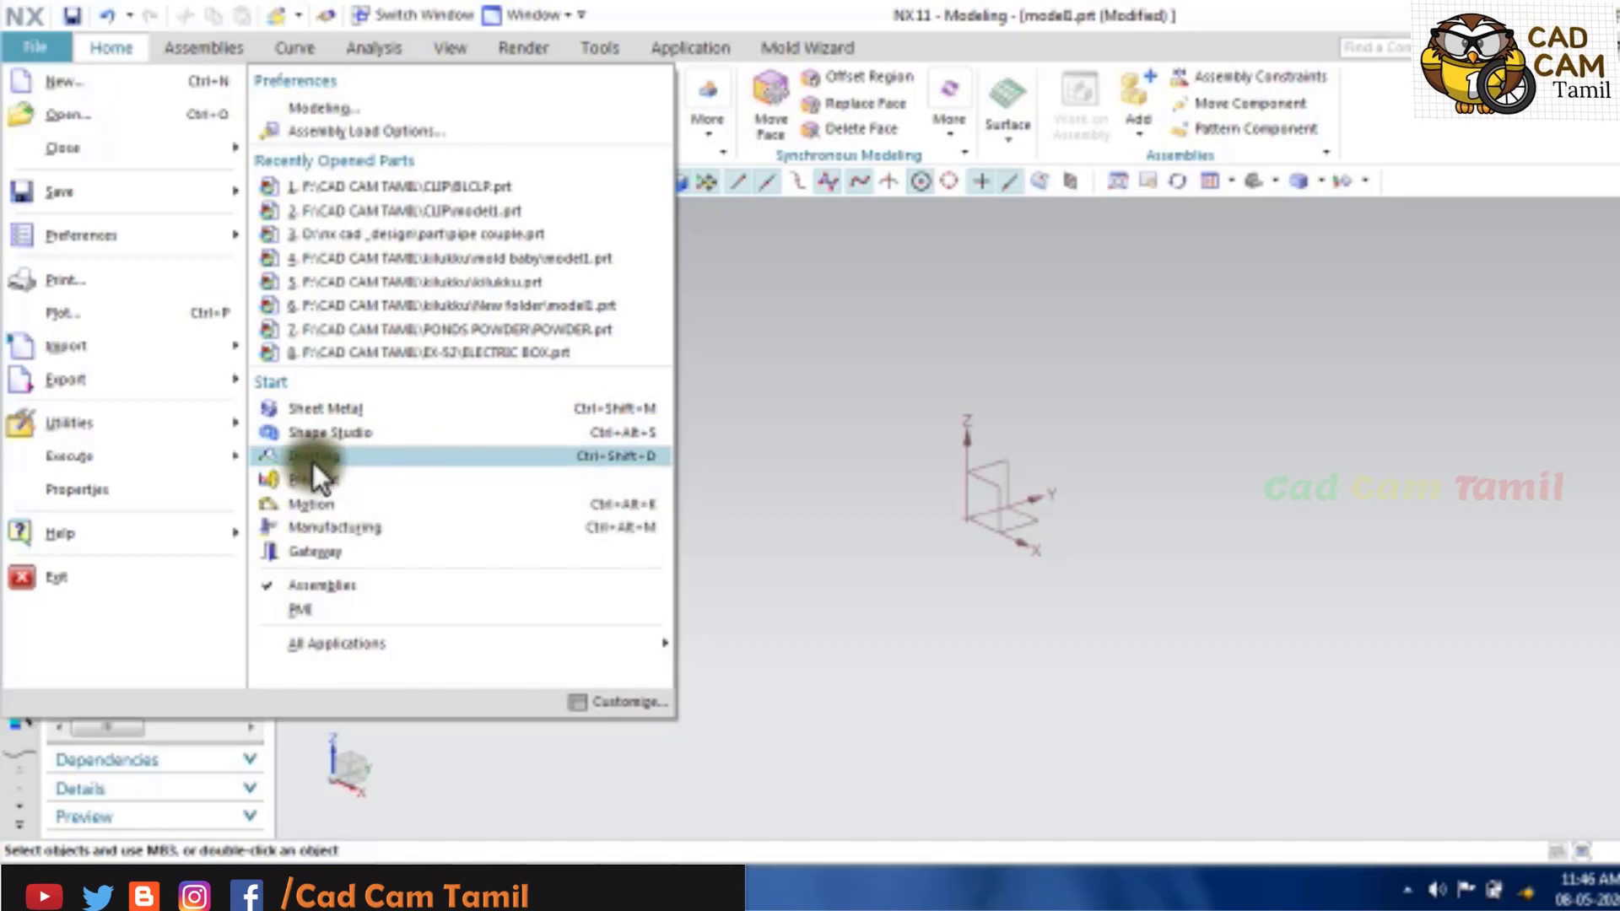
{"action": "left_click", "coordinate": [414, 448]}
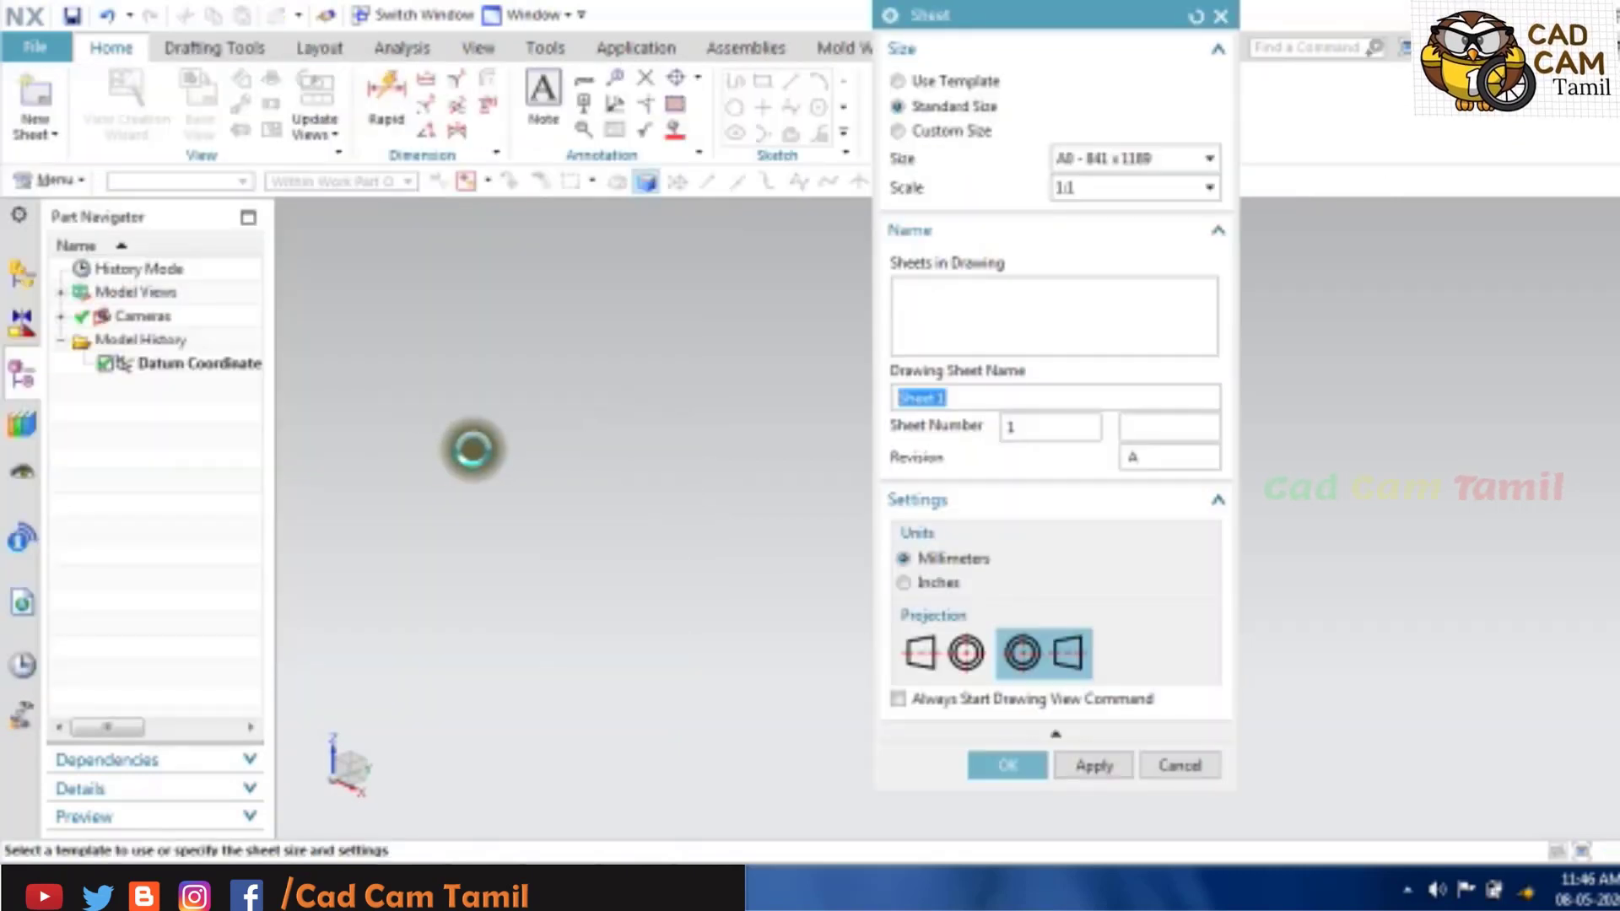
{"action": "left_click", "coordinate": [1162, 163]}
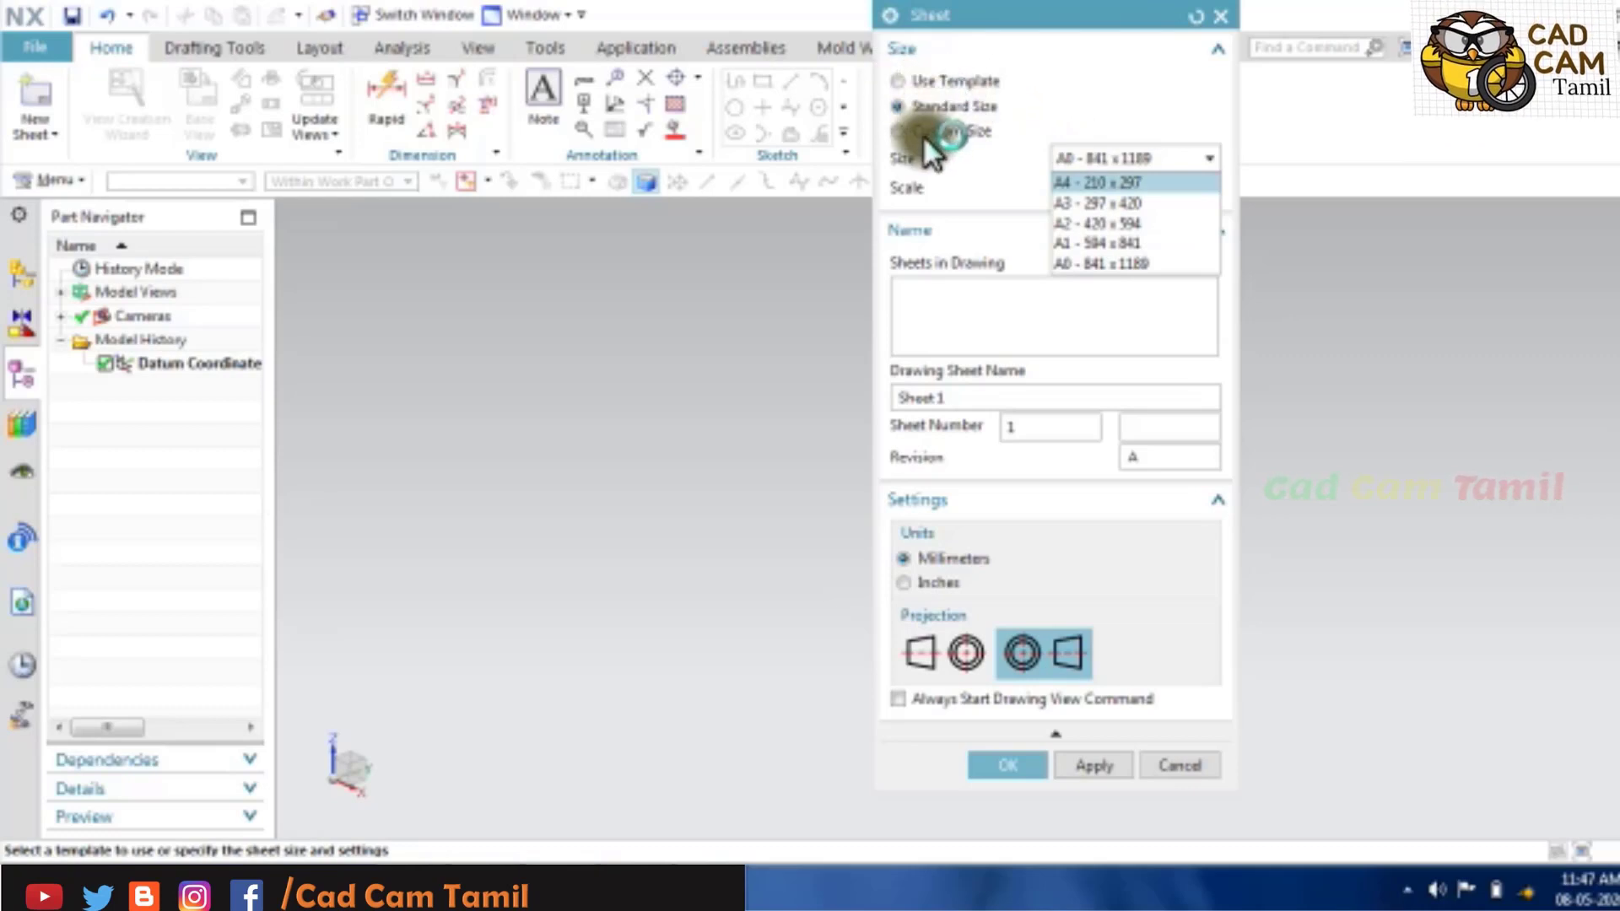
{"action": "left_click", "coordinate": [928, 183]}
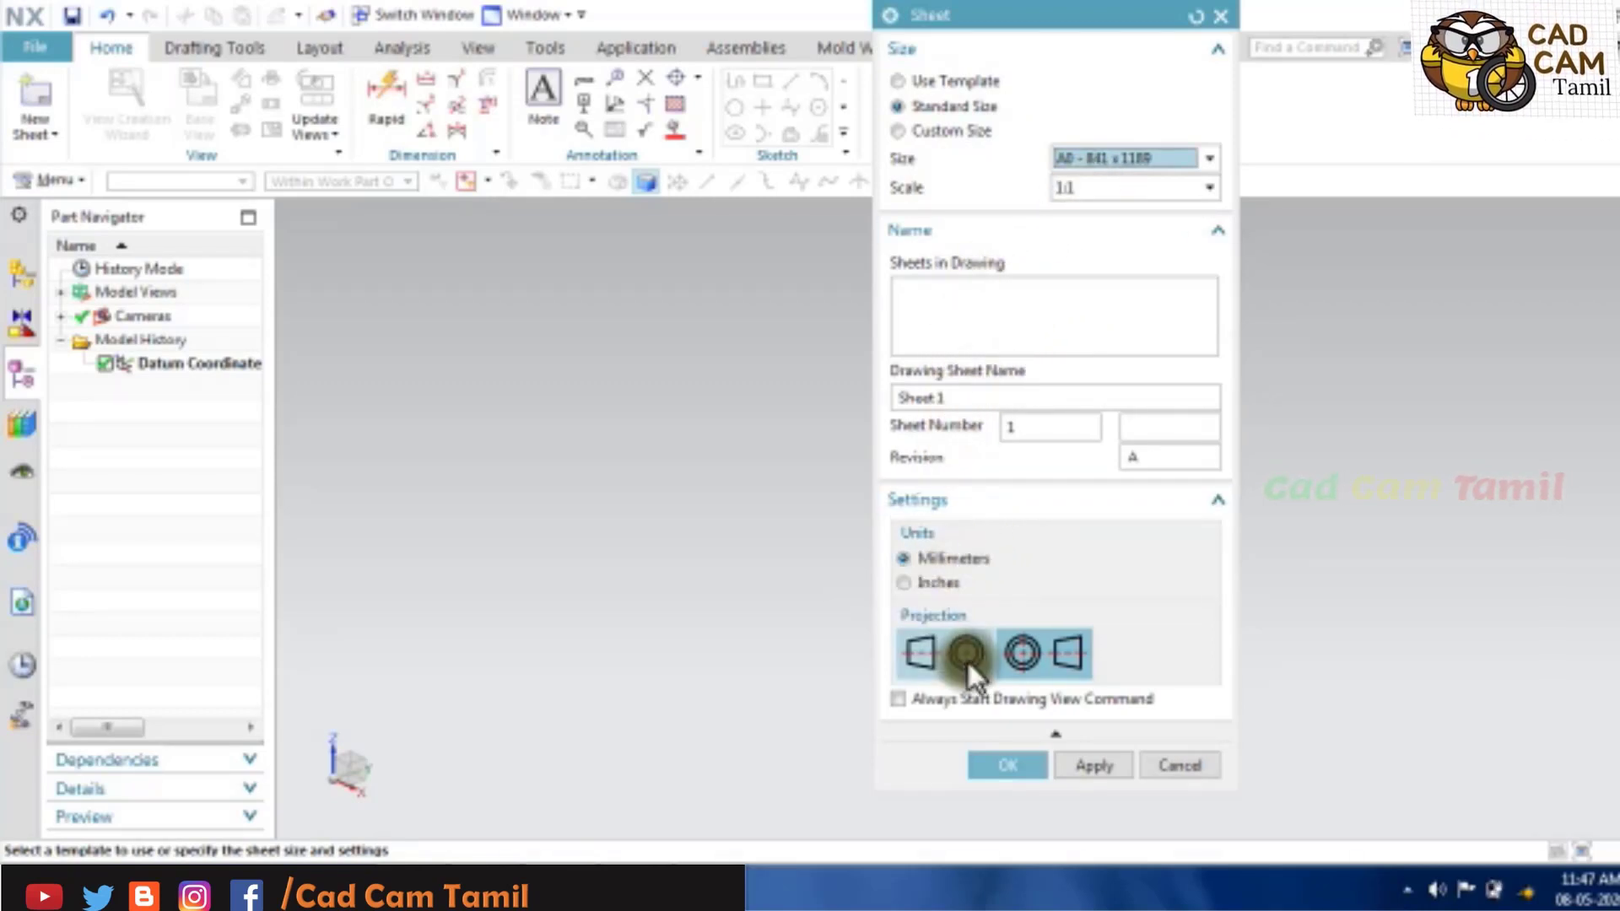
{"action": "left_click", "coordinate": [1060, 663]}
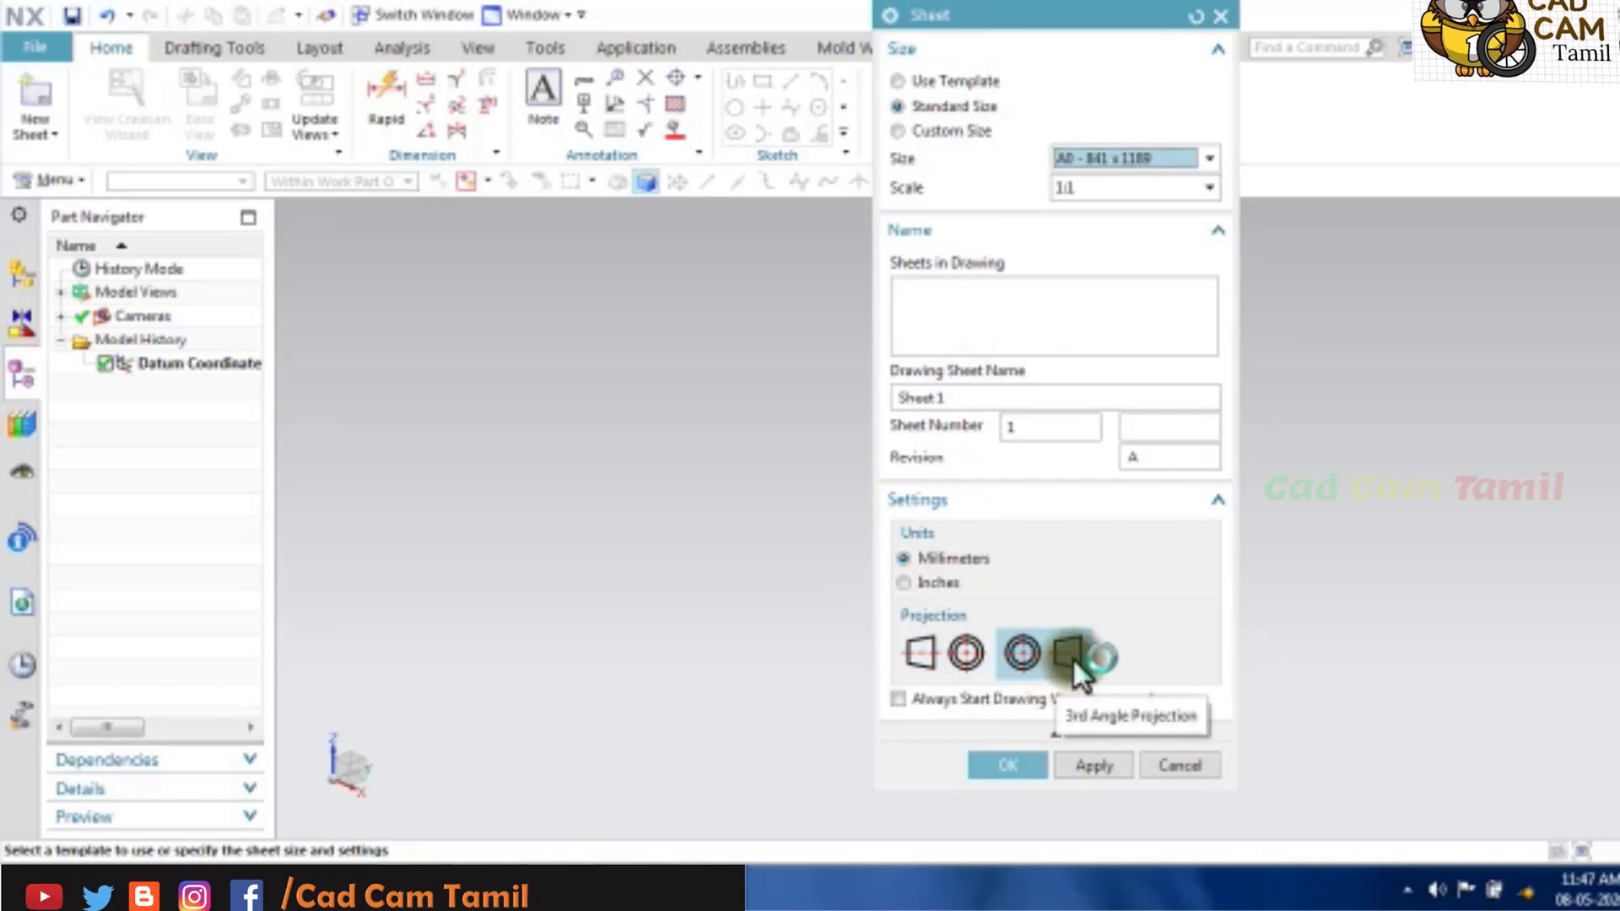
{"action": "left_click", "coordinate": [1215, 16]}
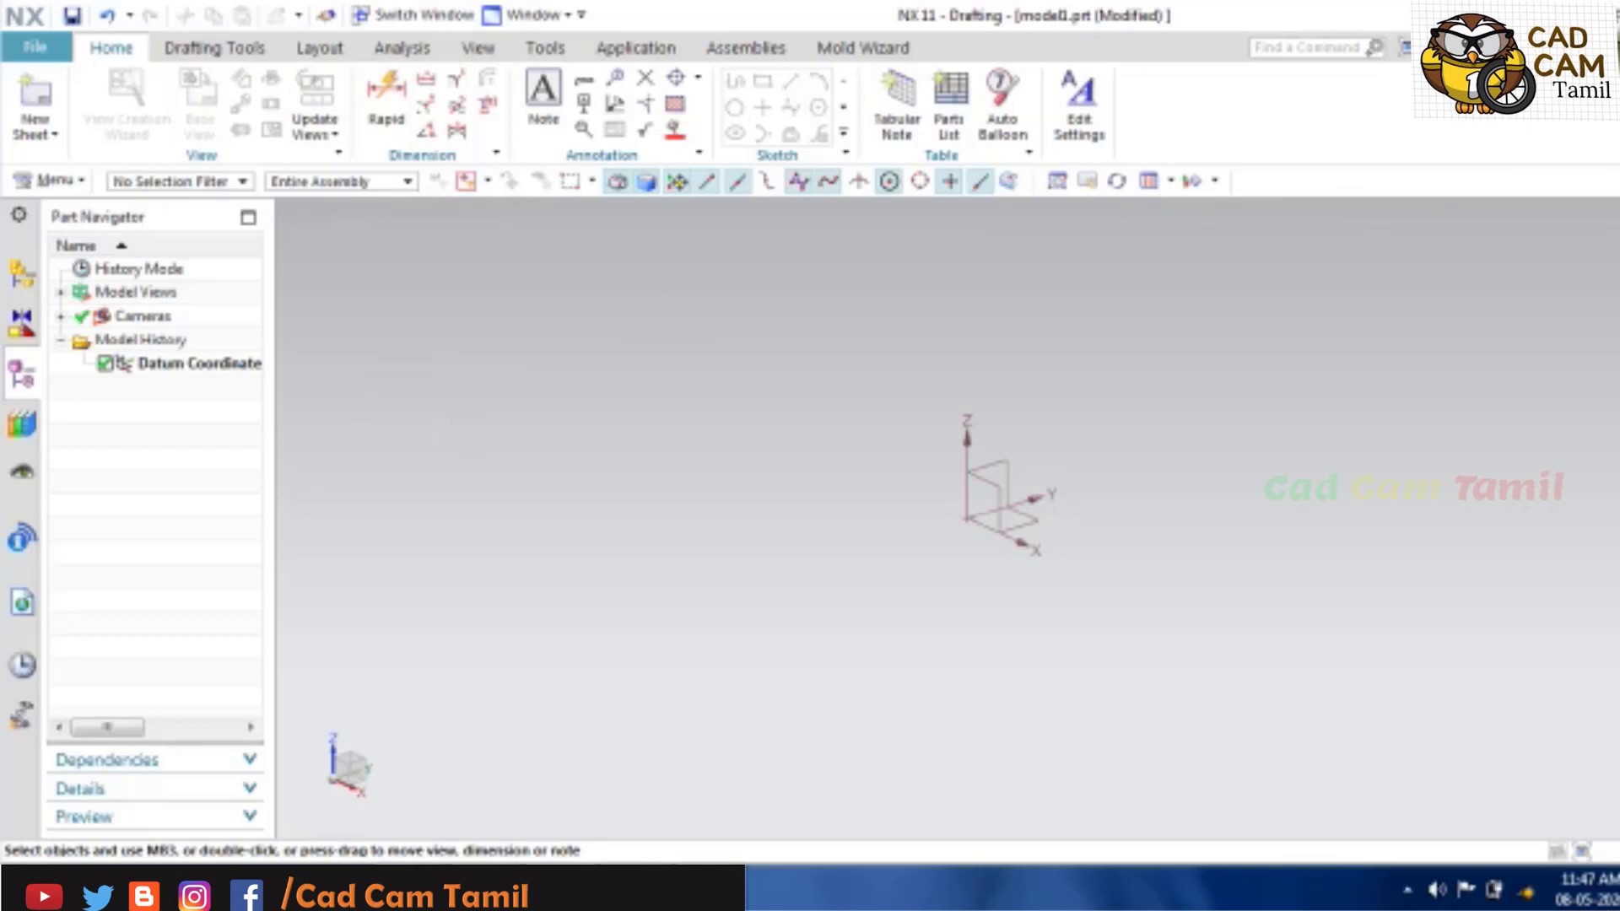
Close the drawing without saving, start Manufacturing, then return to Modeling with Ctrl+M.
{"action": "left_click", "coordinate": [1609, 47]}
{"action": "left_click", "coordinate": [825, 490]}
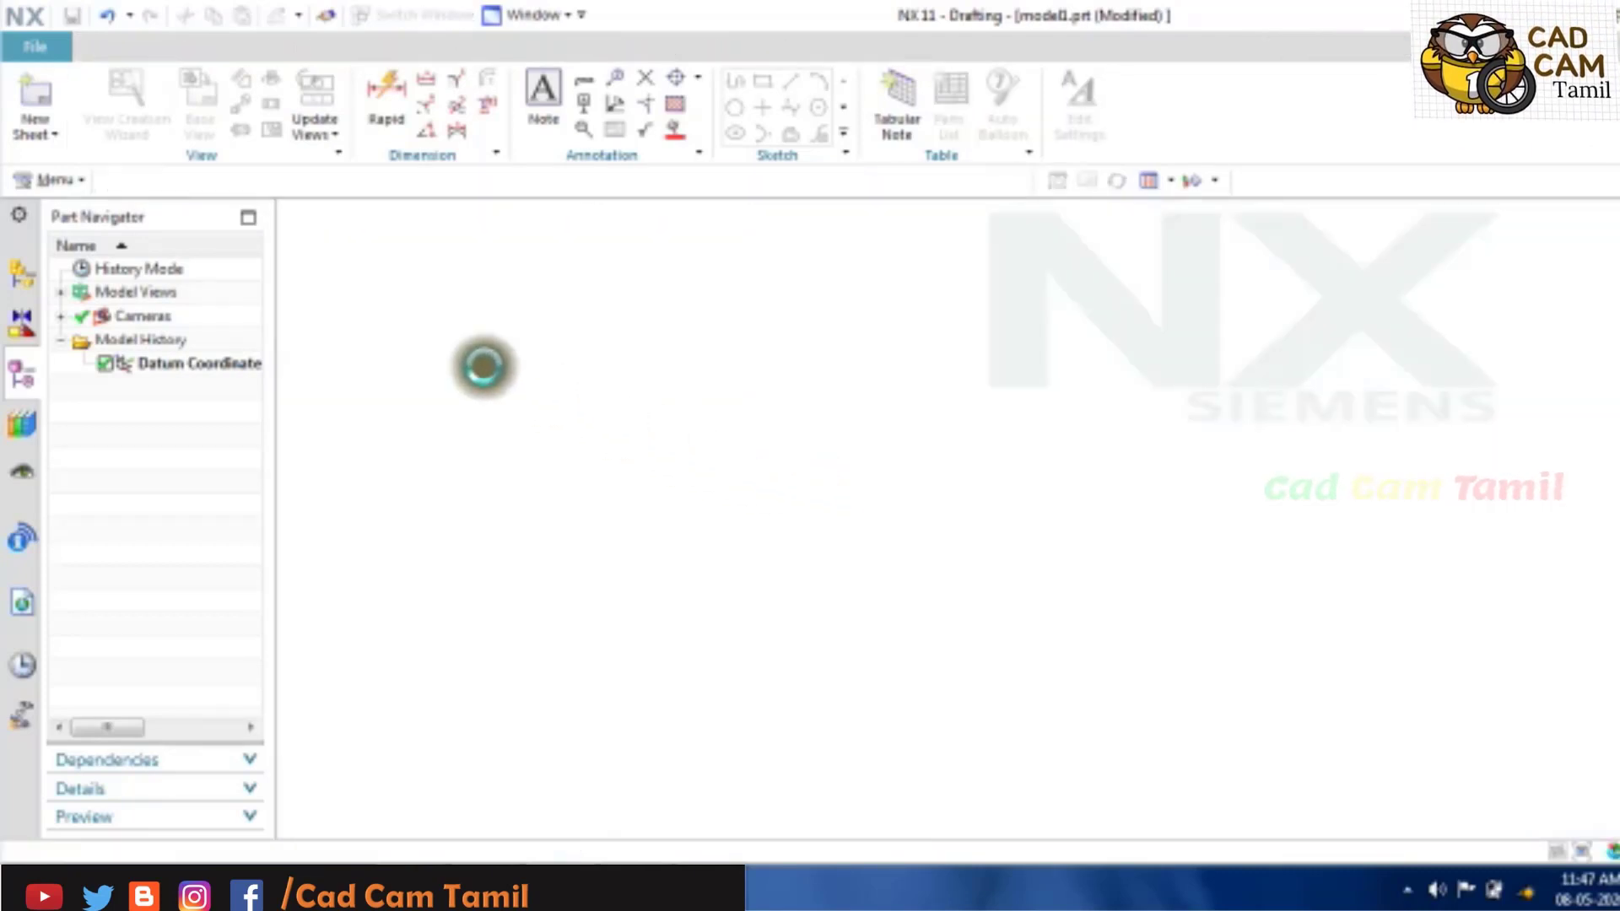
{"action": "left_click", "coordinate": [35, 47]}
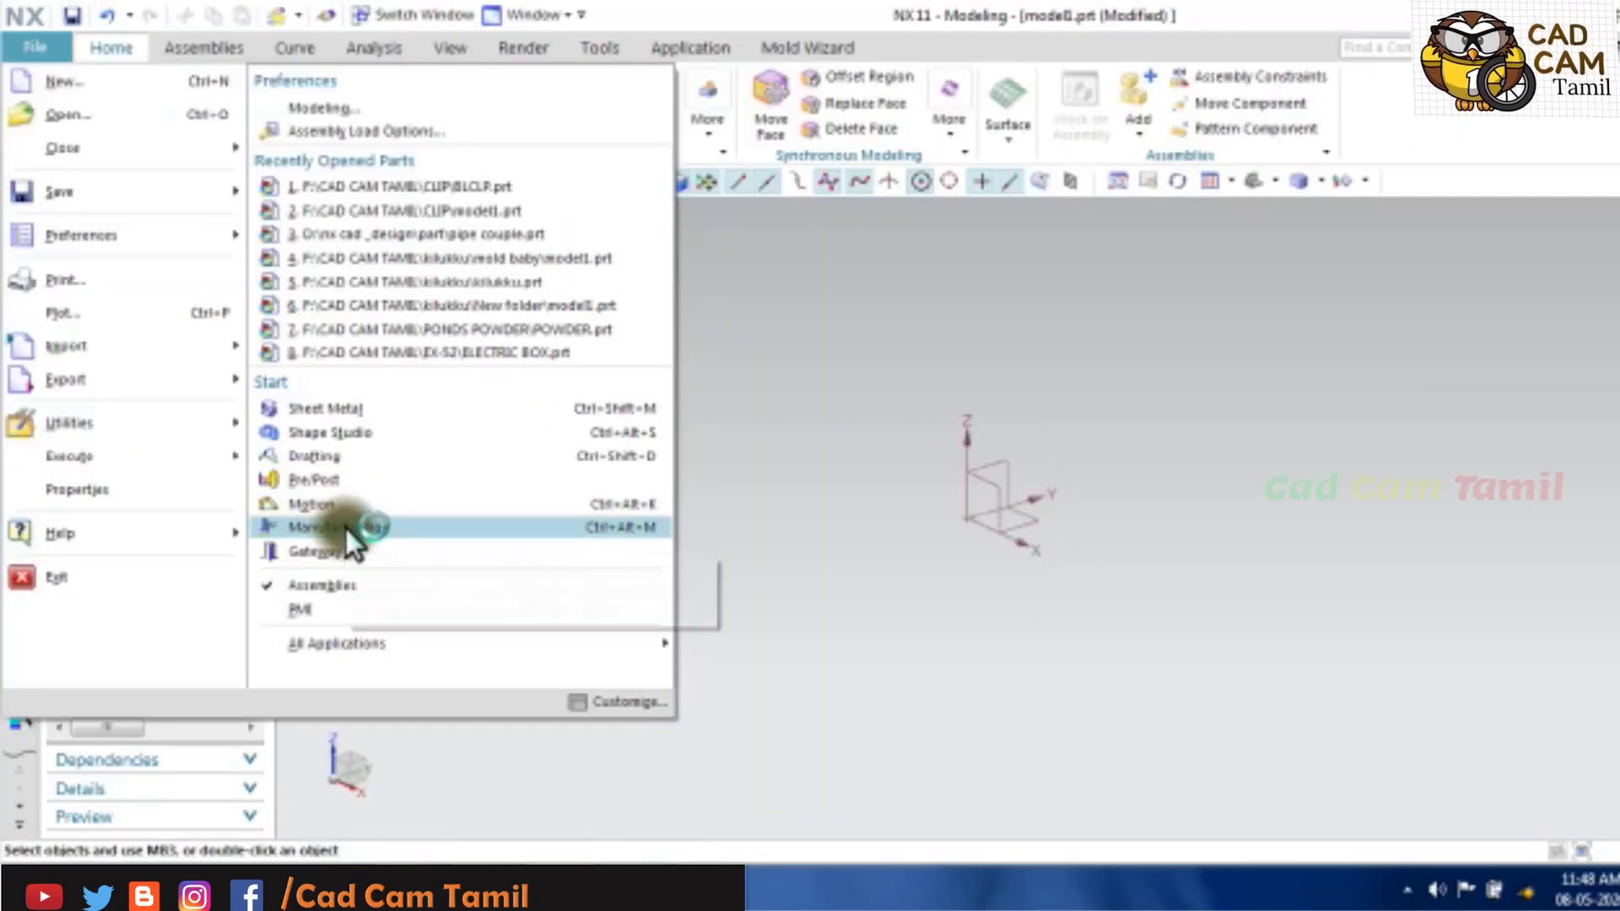
{"action": "left_click", "coordinate": [346, 528]}
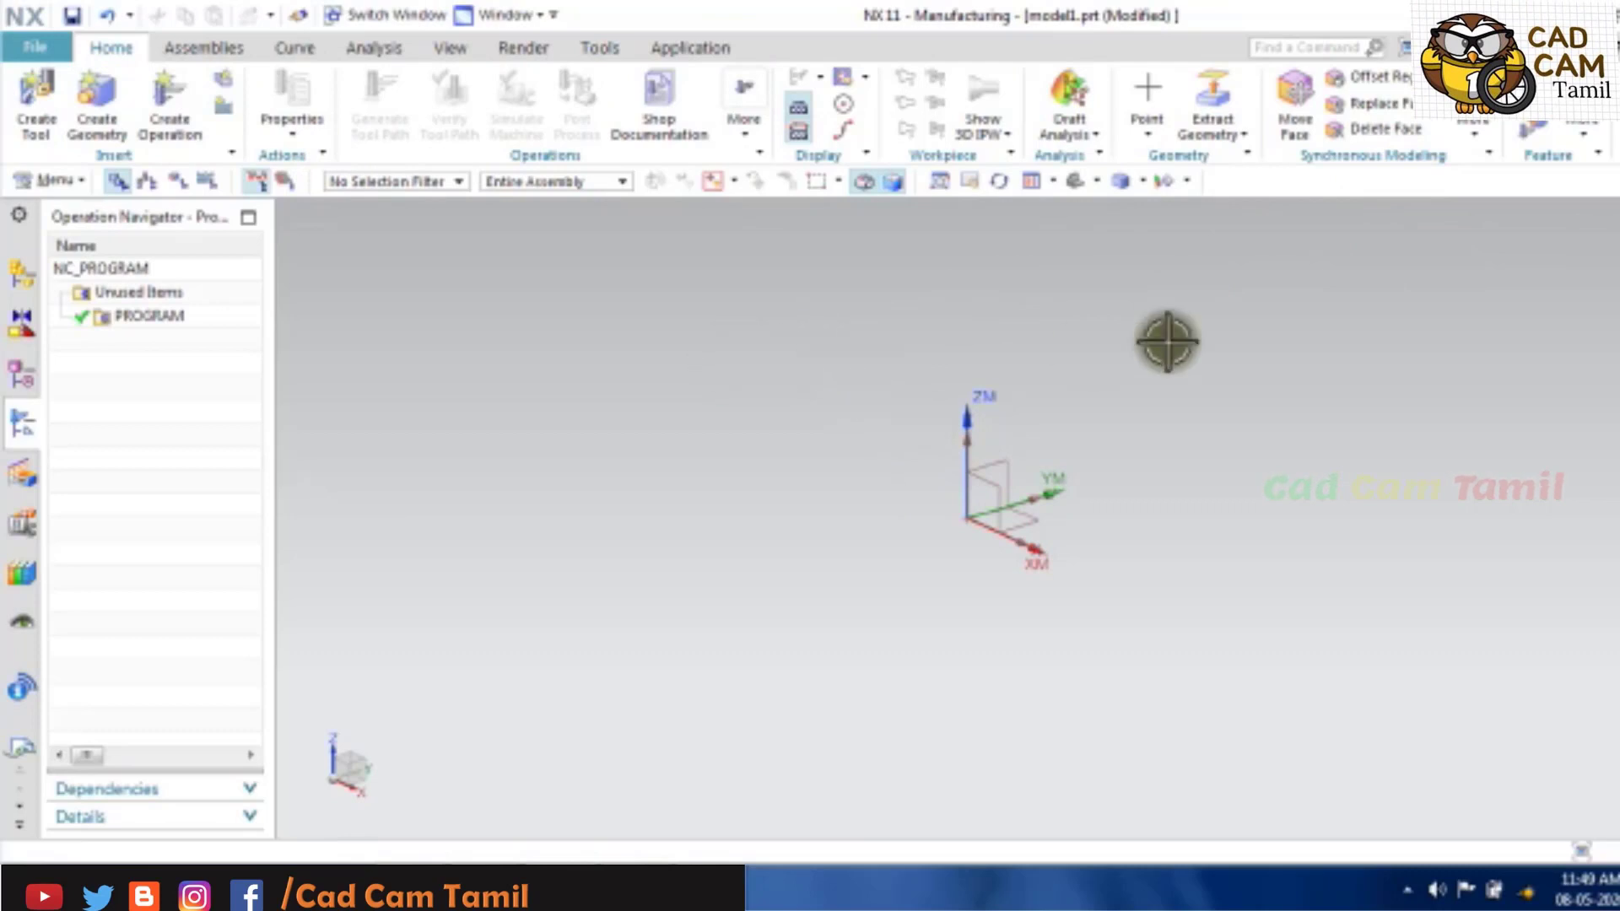
{"action": "key", "text": "ctrl+m"}
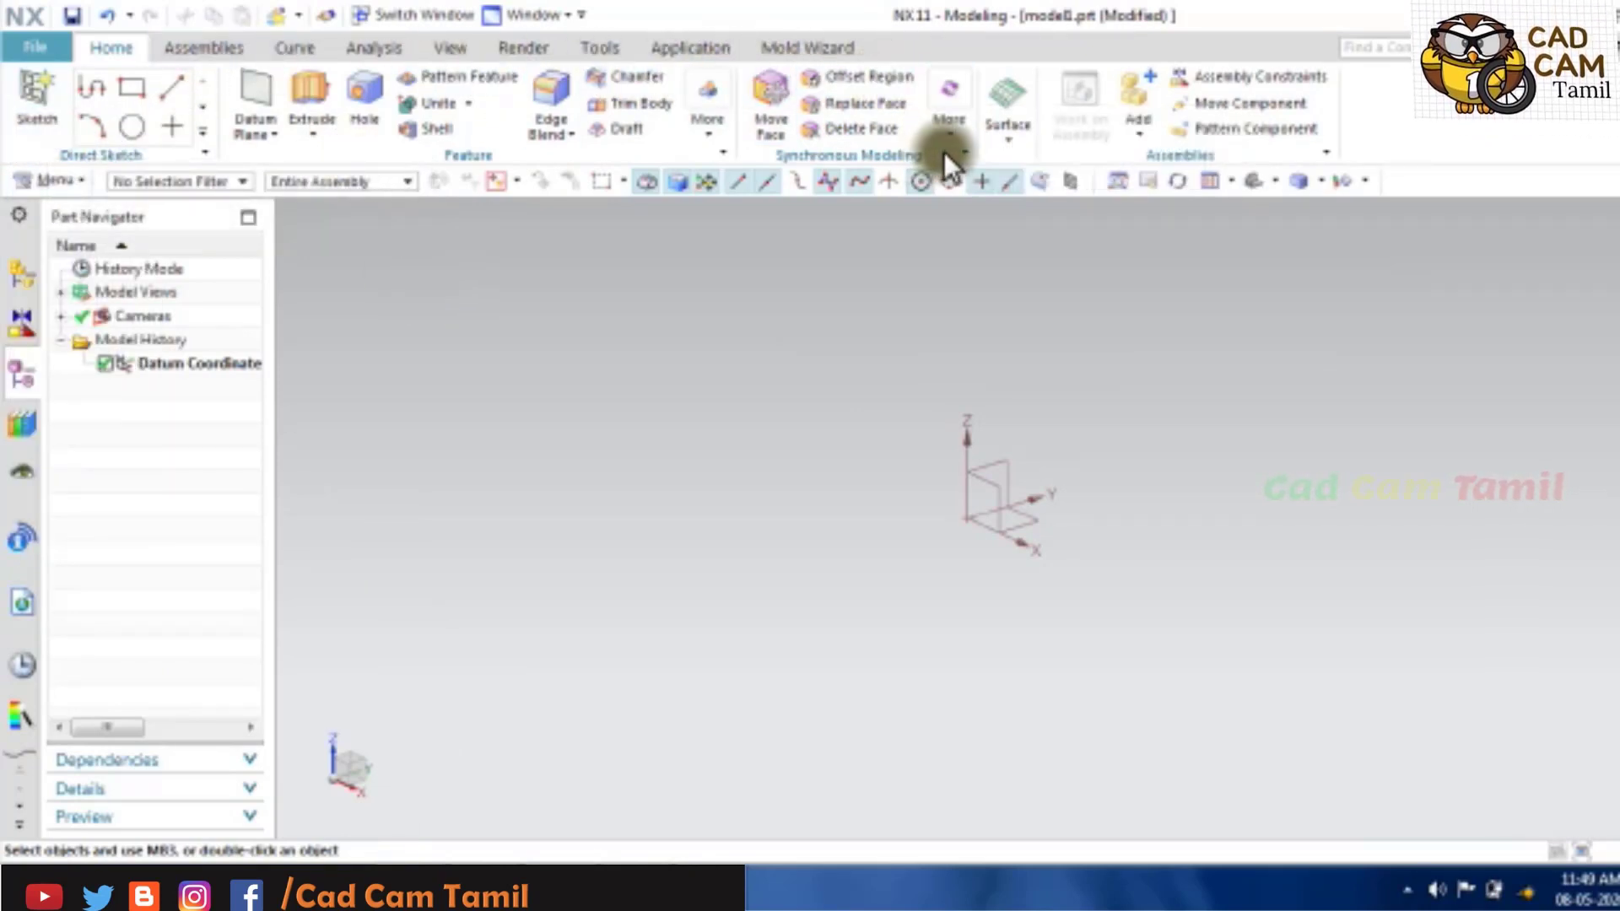
Browse the Surface and More galleries, then show the Window menu's New Window, Cascade and Tile options.
{"action": "left_click", "coordinate": [1012, 146]}
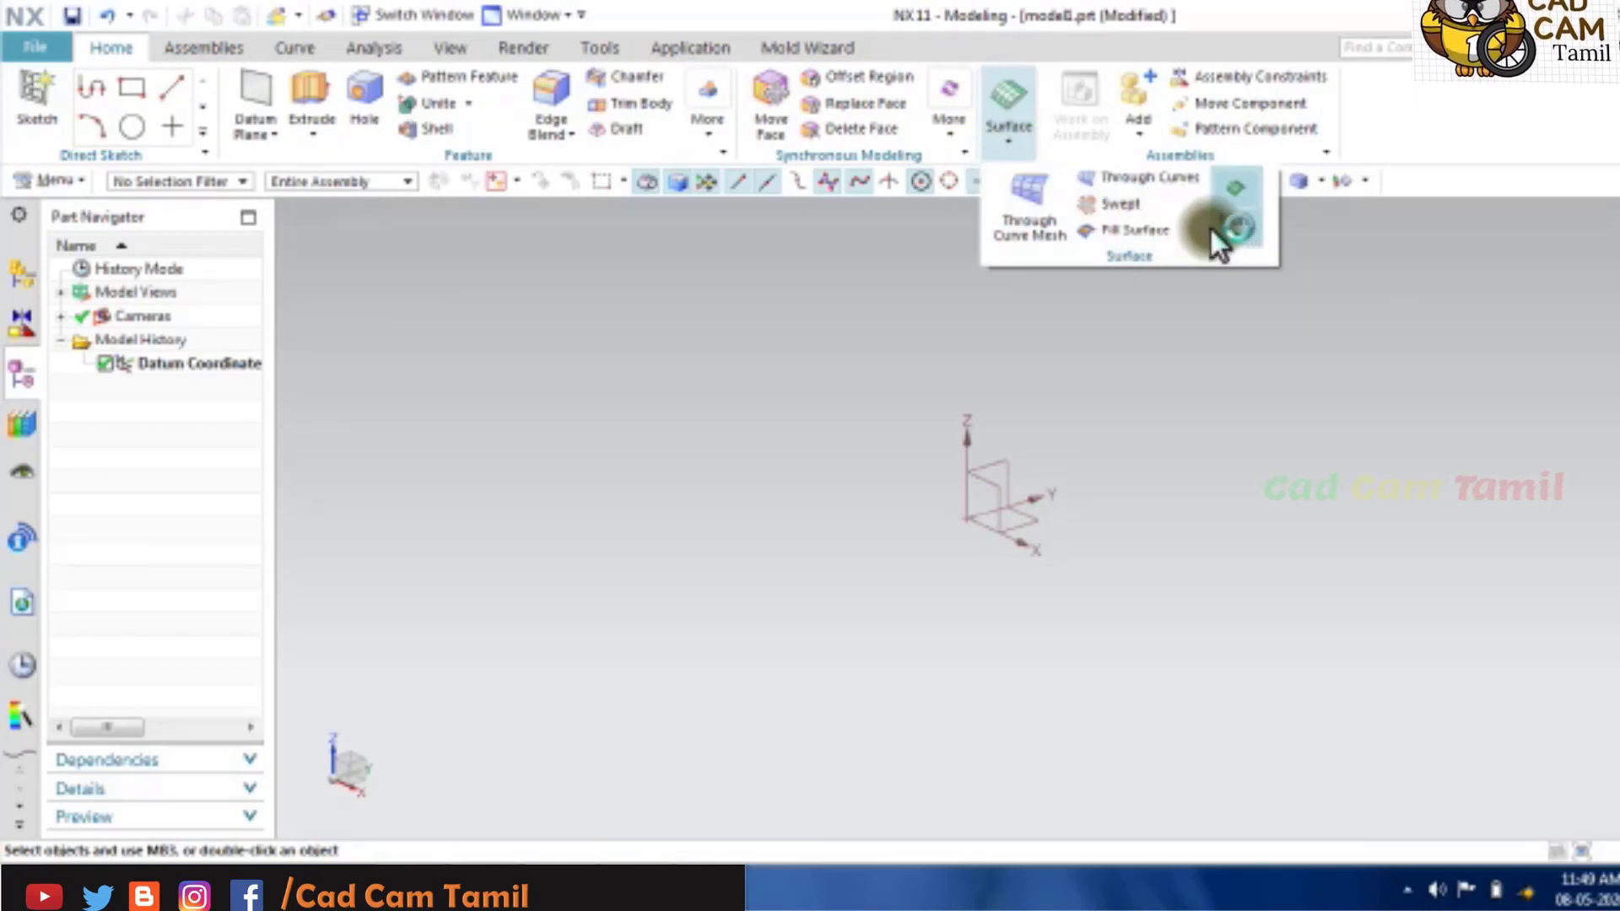
{"action": "left_click", "coordinate": [50, 178]}
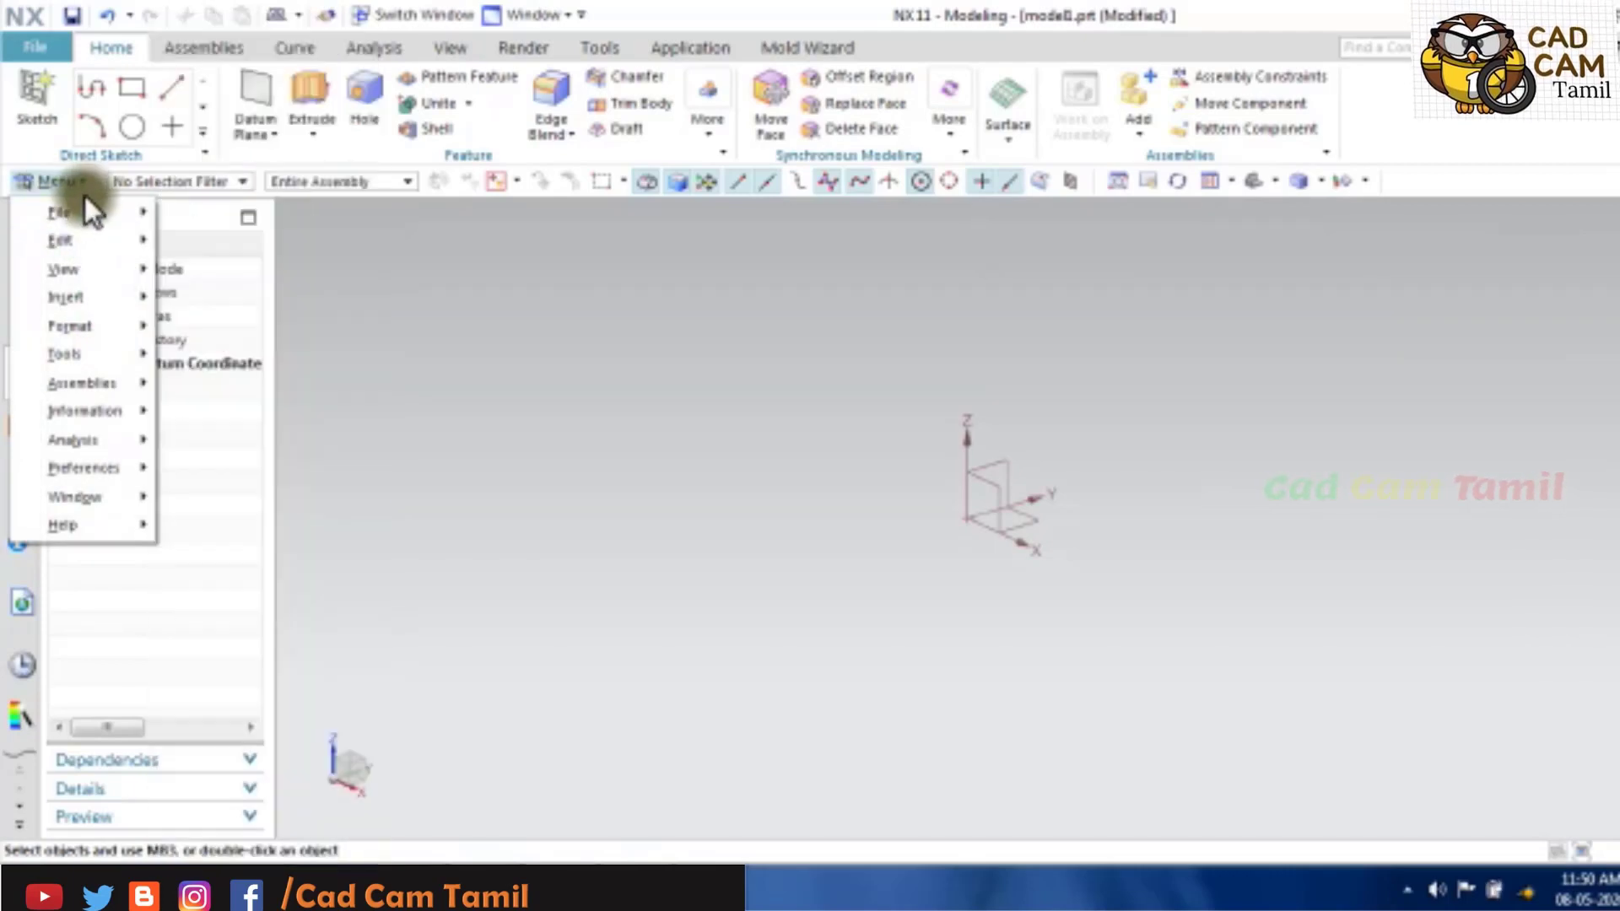
{"action": "mouse_move", "coordinate": [60, 214]}
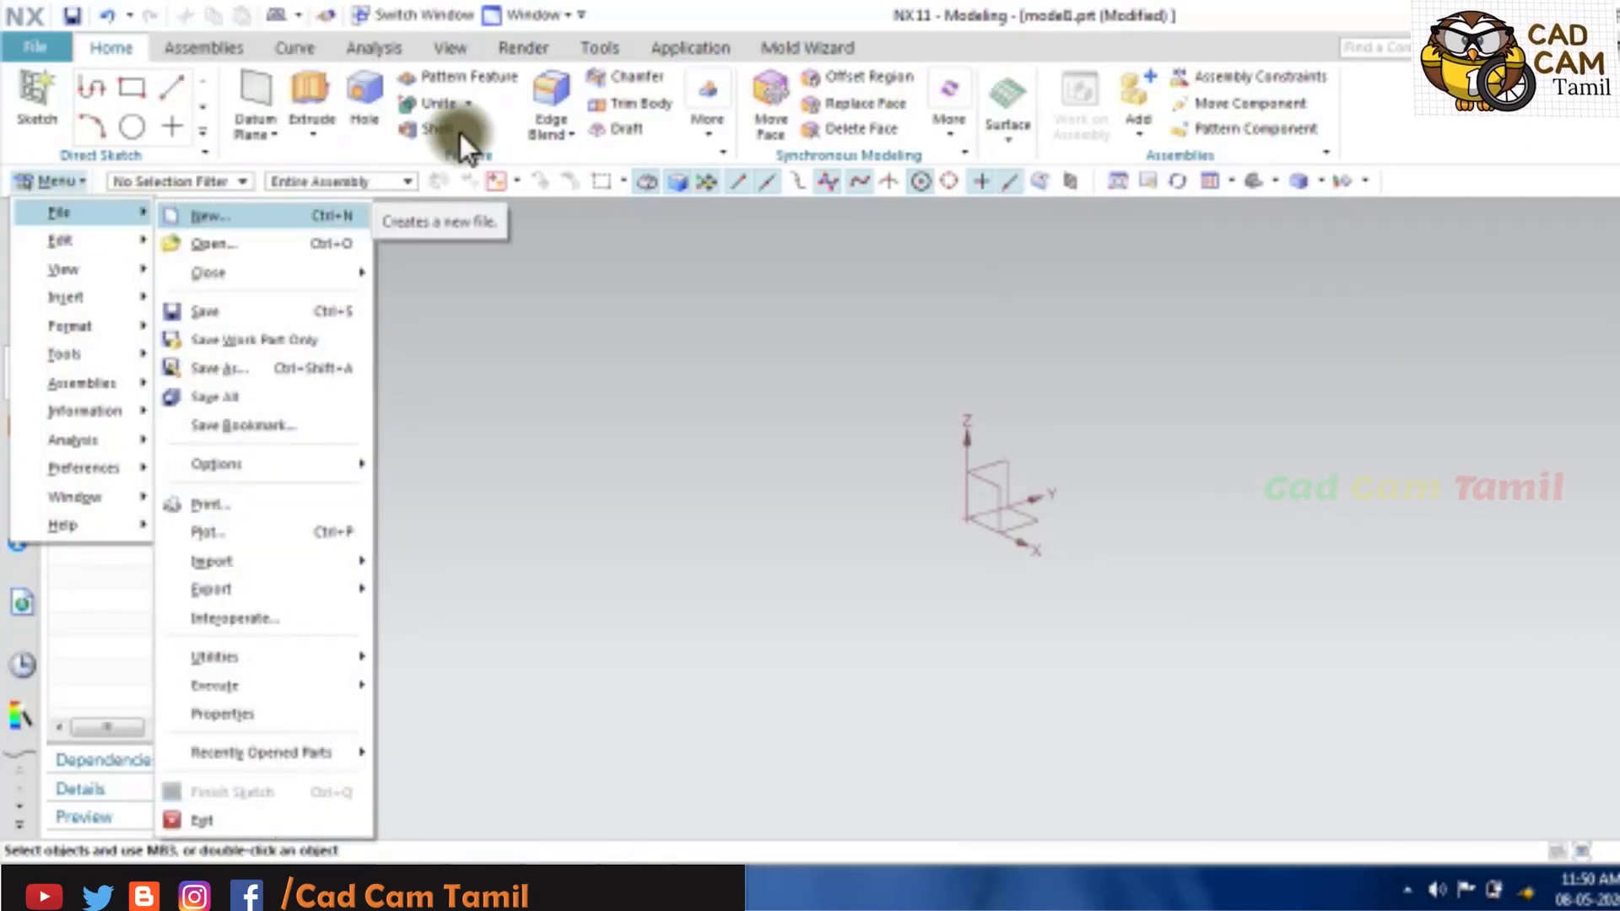
{"action": "left_click", "coordinate": [686, 140]}
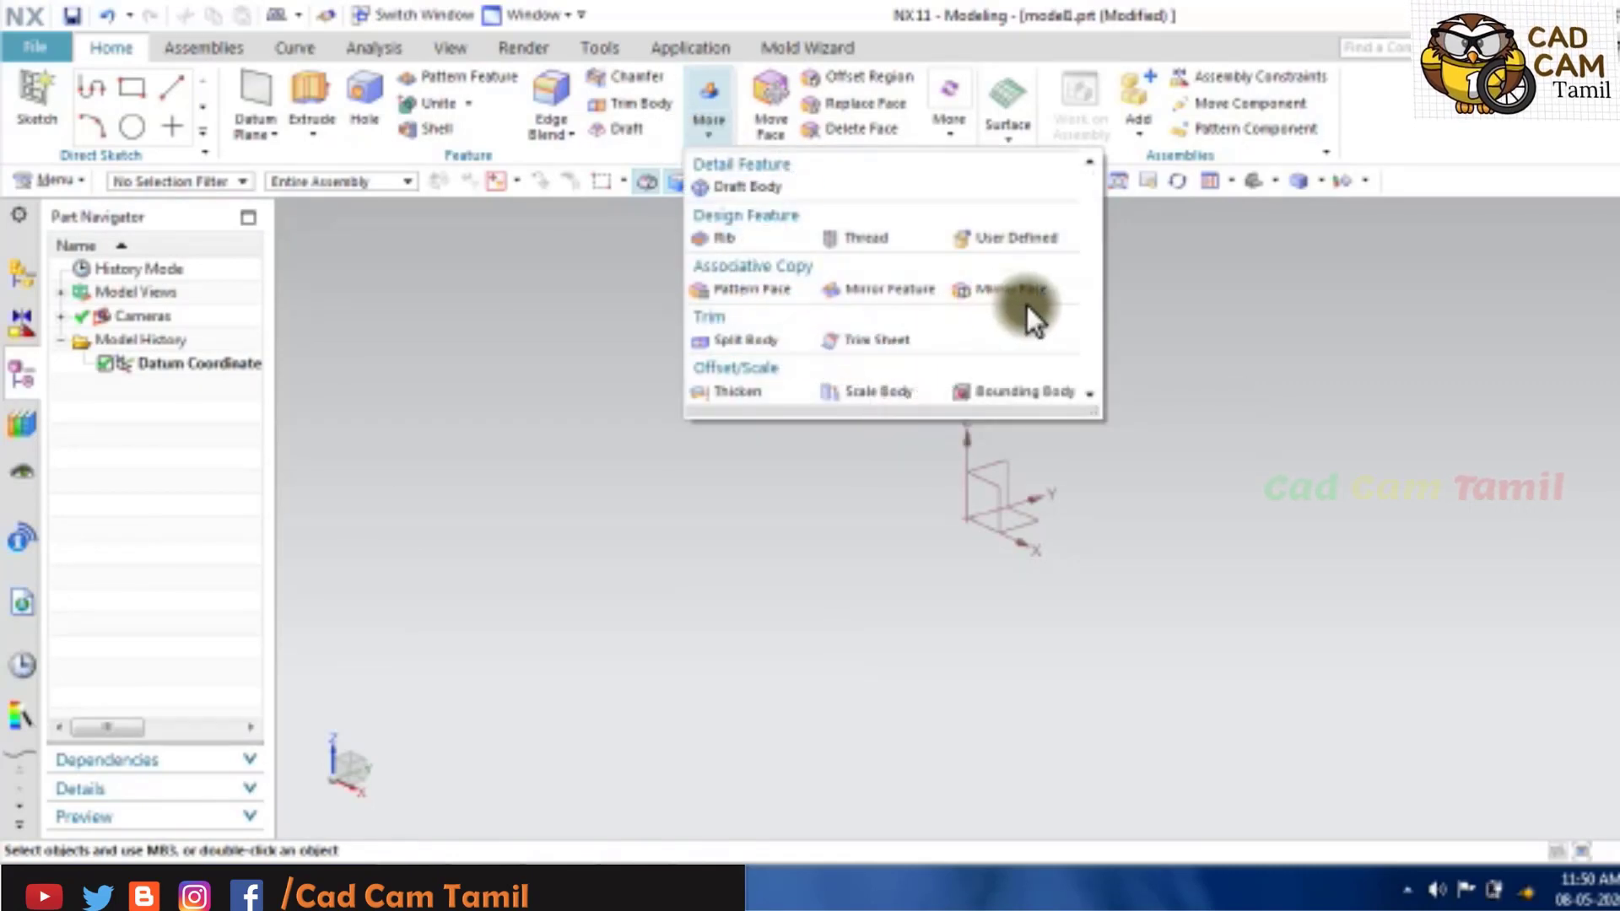
{"action": "left_click", "coordinate": [719, 122]}
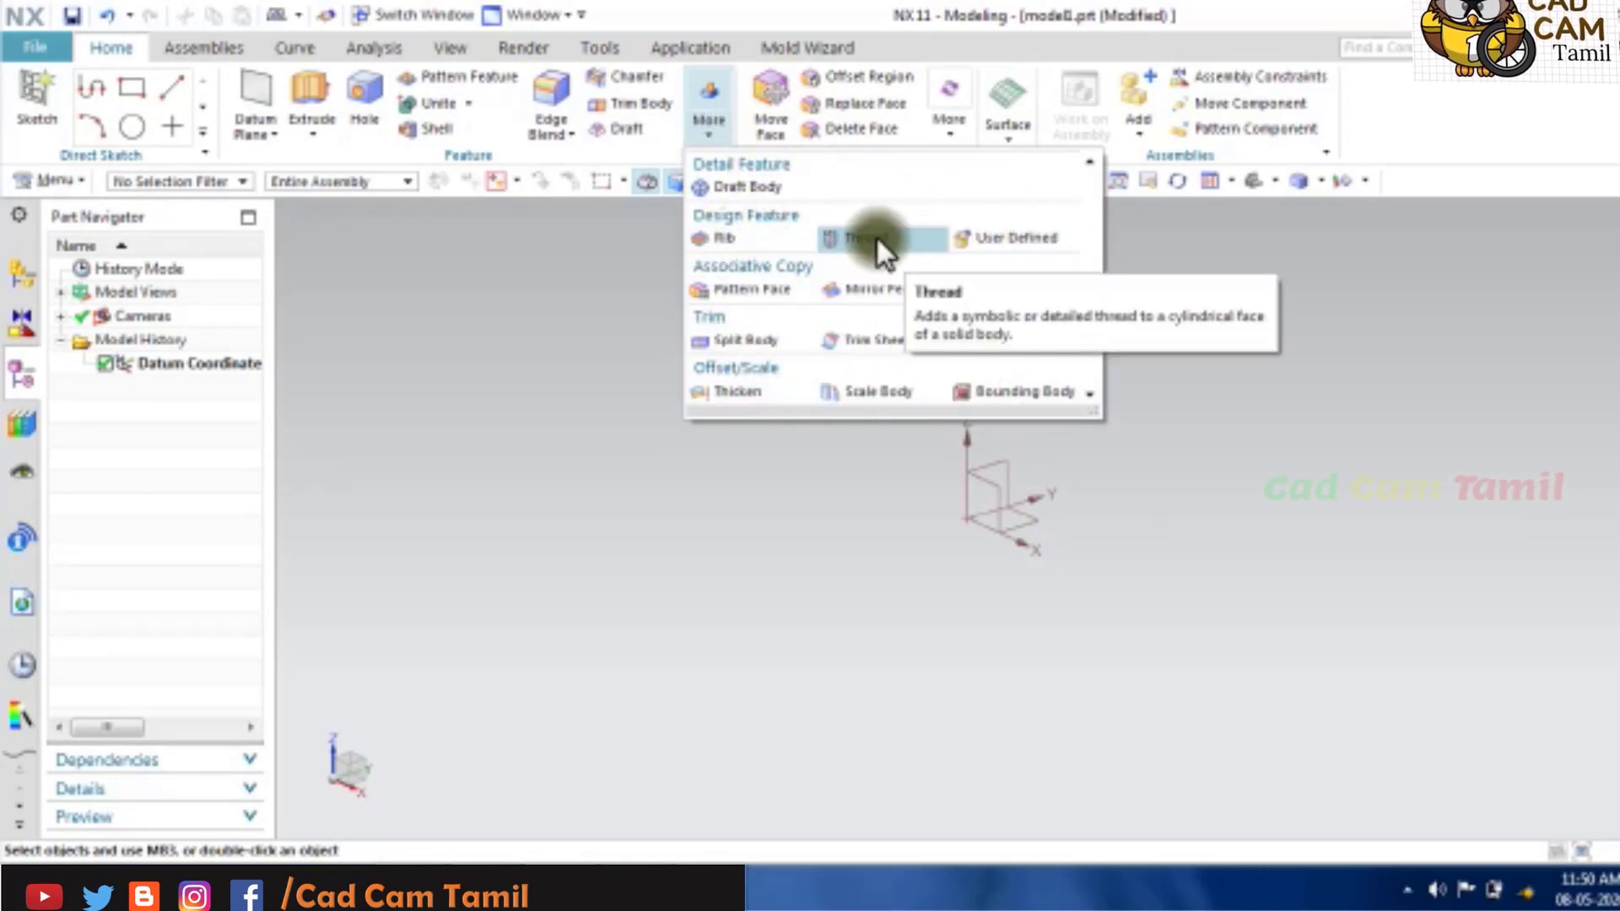
{"action": "left_click", "coordinate": [48, 181]}
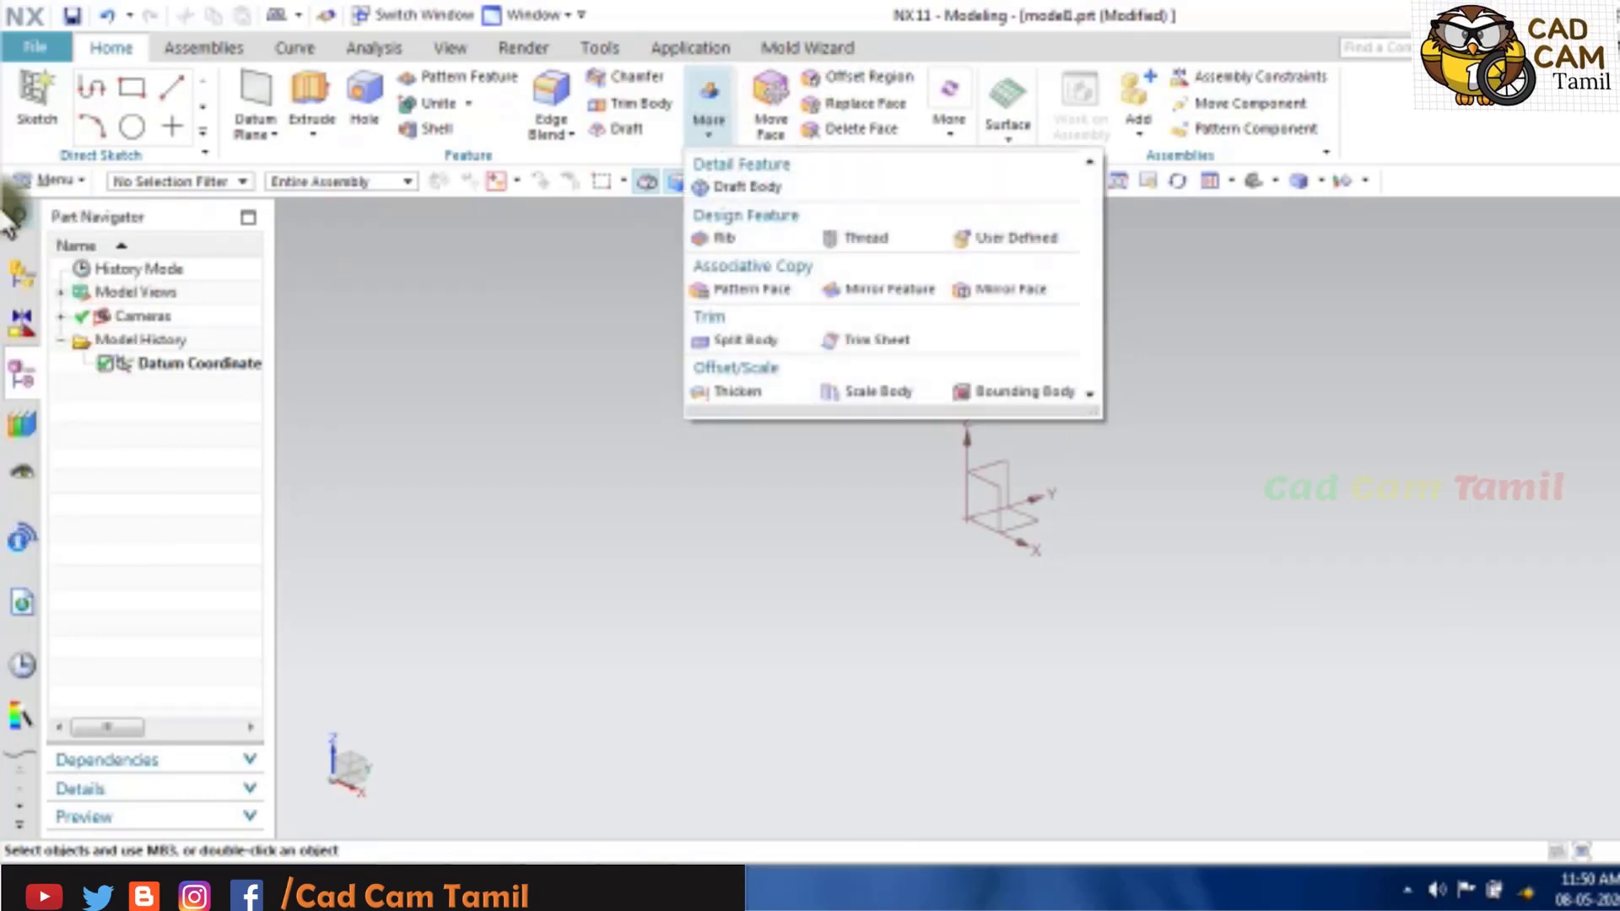
{"action": "left_click", "coordinate": [42, 179]}
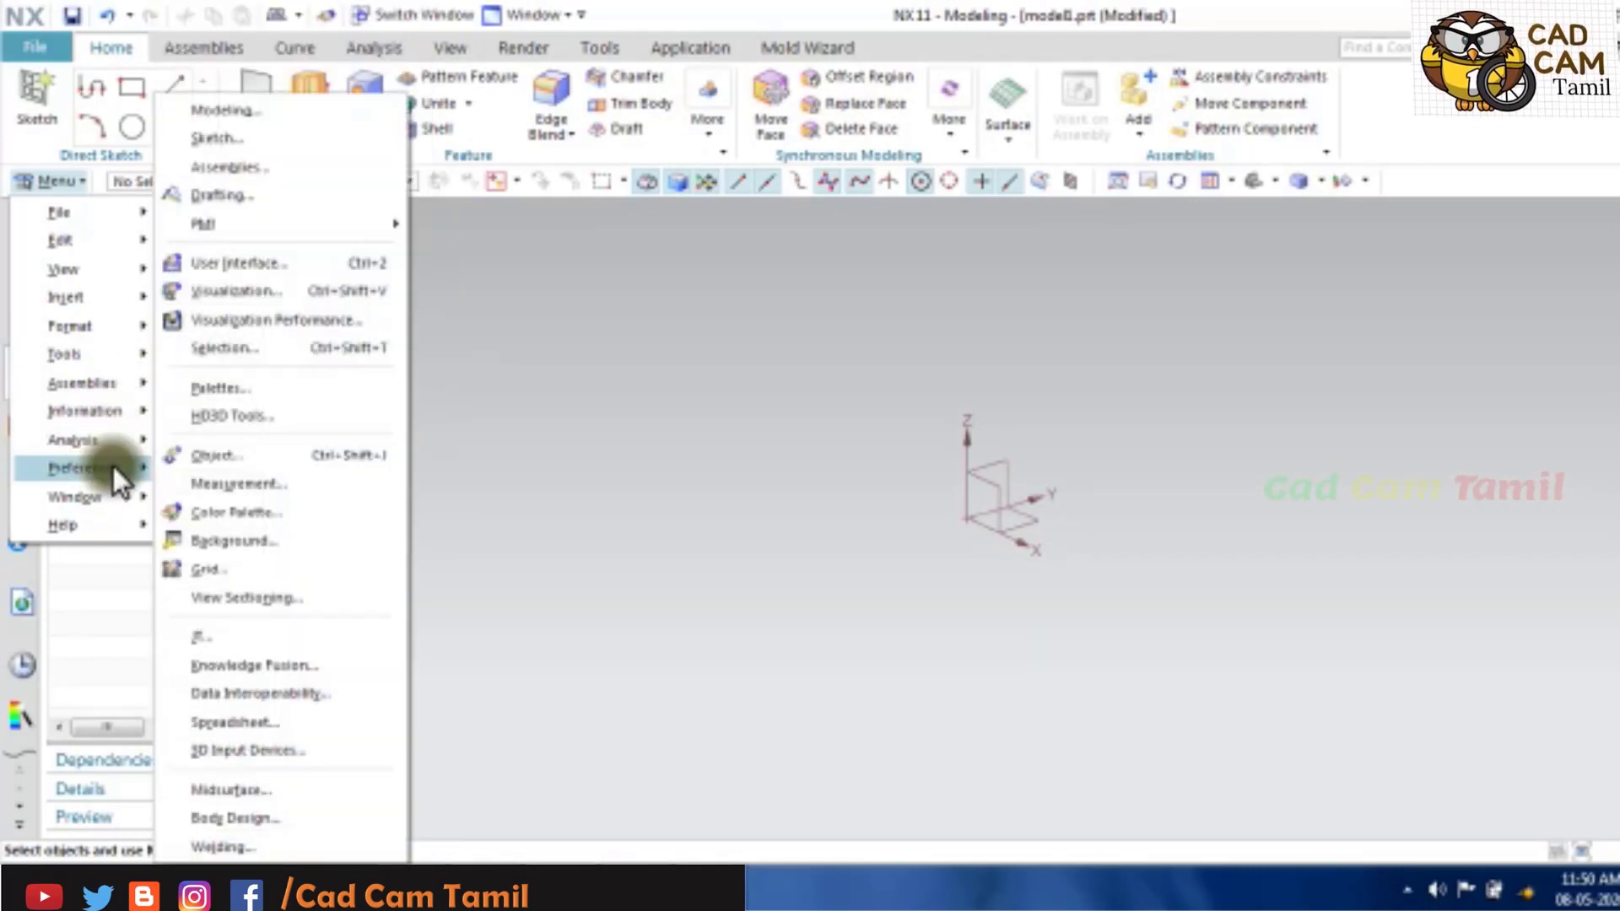
{"action": "mouse_move", "coordinate": [76, 496]}
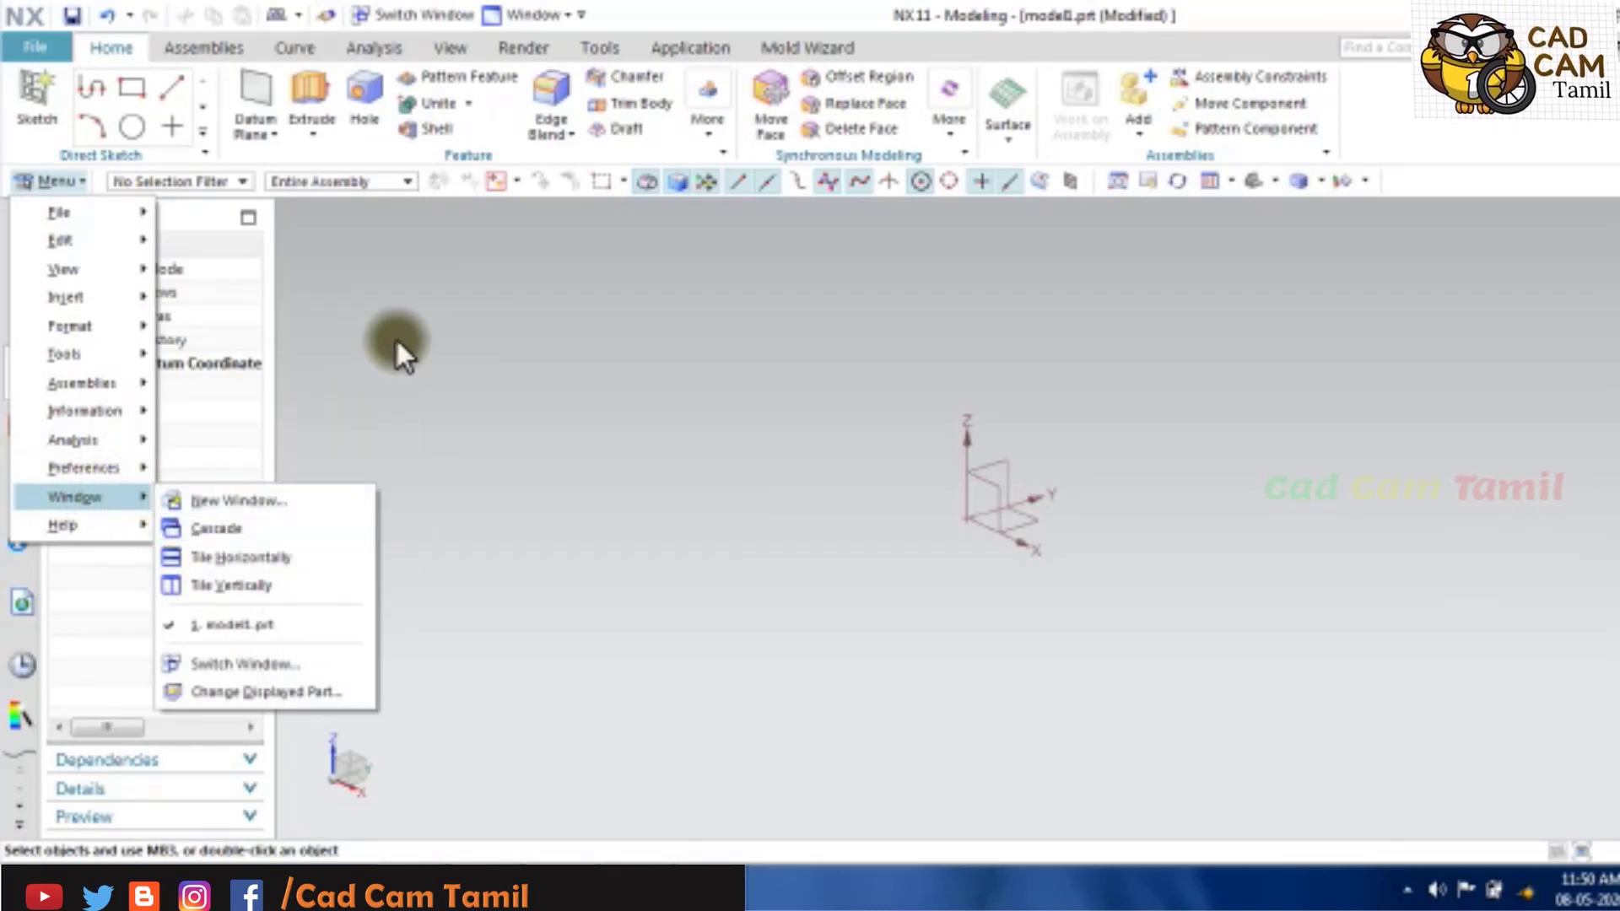
Close the menus and preview the Assemblies, Curve, Analysis and View ribbon tabs.
{"action": "left_click", "coordinate": [244, 565]}
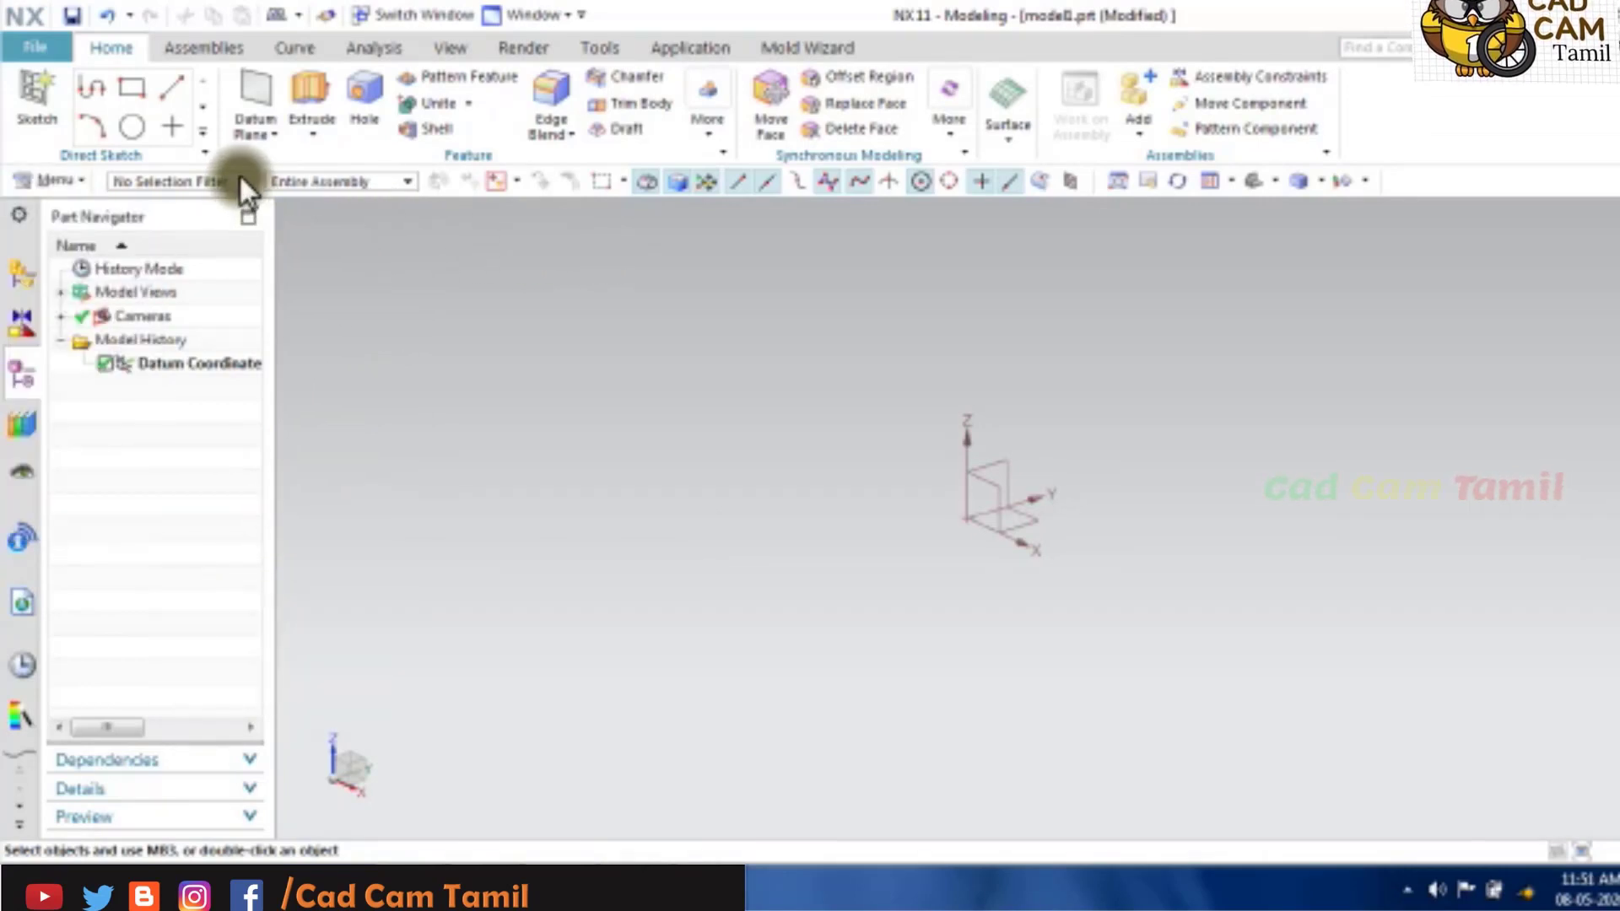
{"action": "left_click", "coordinate": [221, 46]}
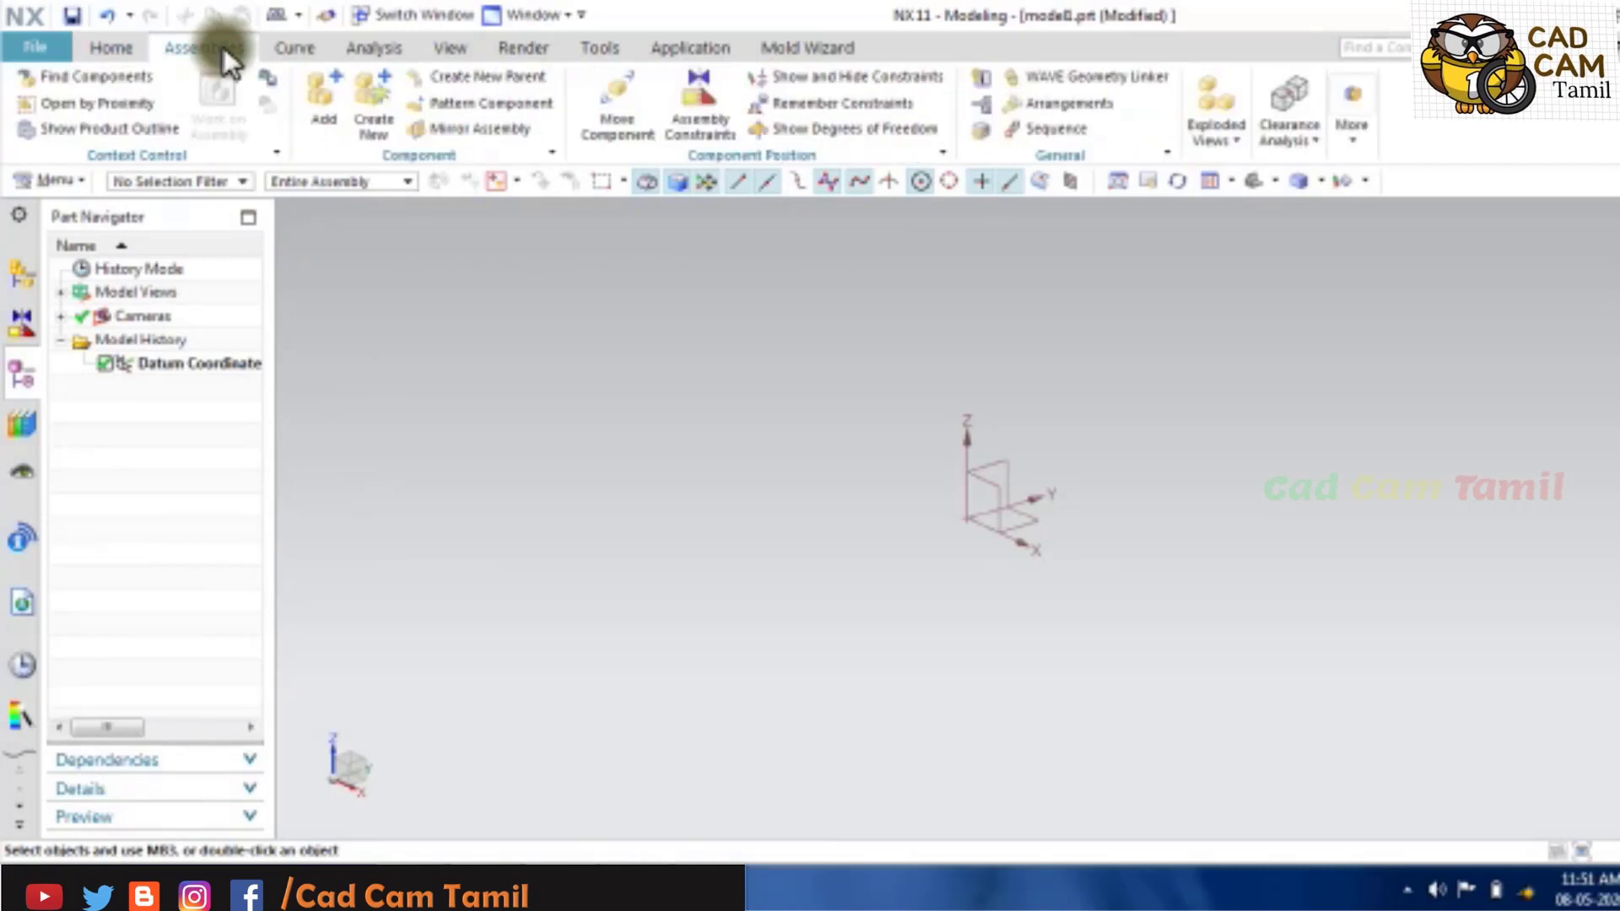
{"action": "left_click", "coordinate": [299, 49]}
{"action": "left_click", "coordinate": [371, 50]}
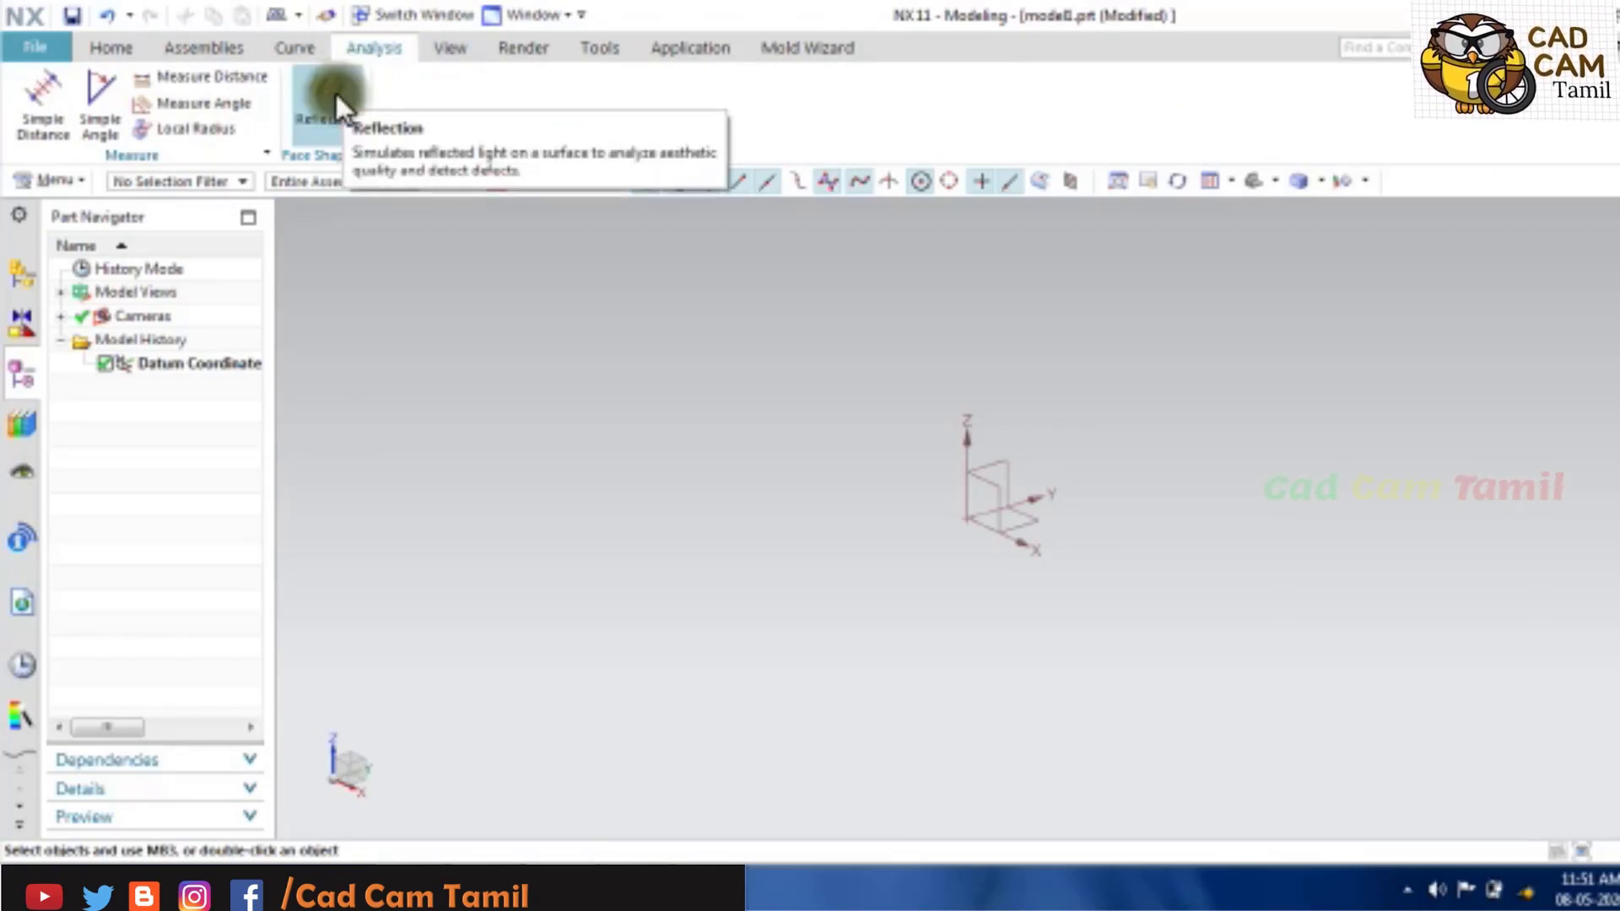
{"action": "left_click", "coordinate": [445, 51]}
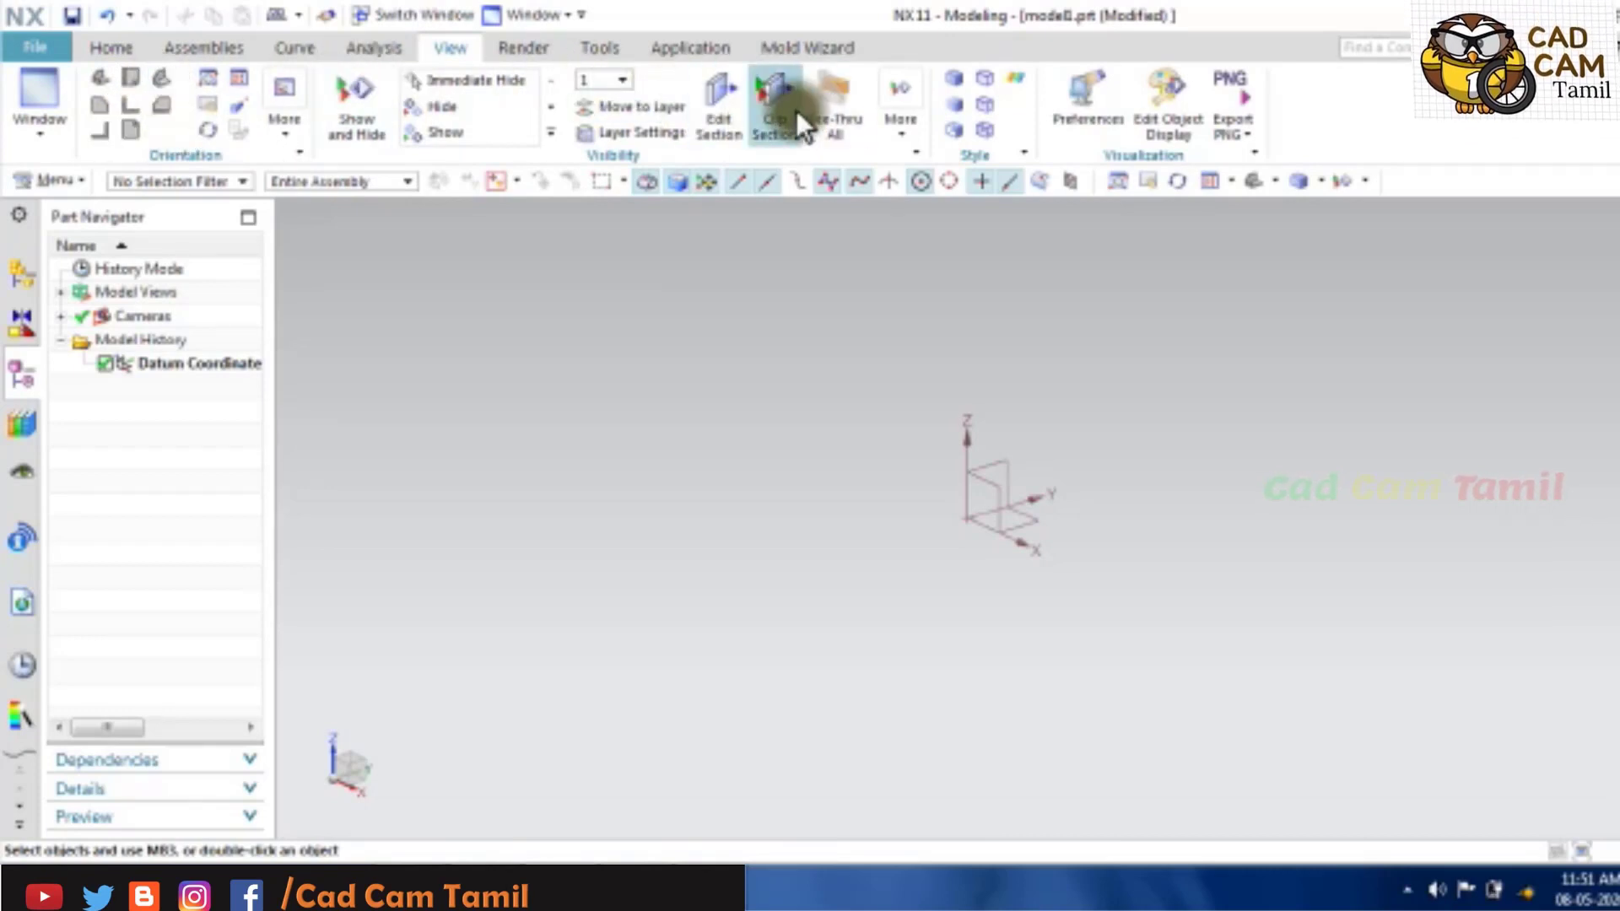
Preview the Render, Tools and Application tabs, ending on the Mold Wizard commands.
{"action": "left_click", "coordinate": [529, 53]}
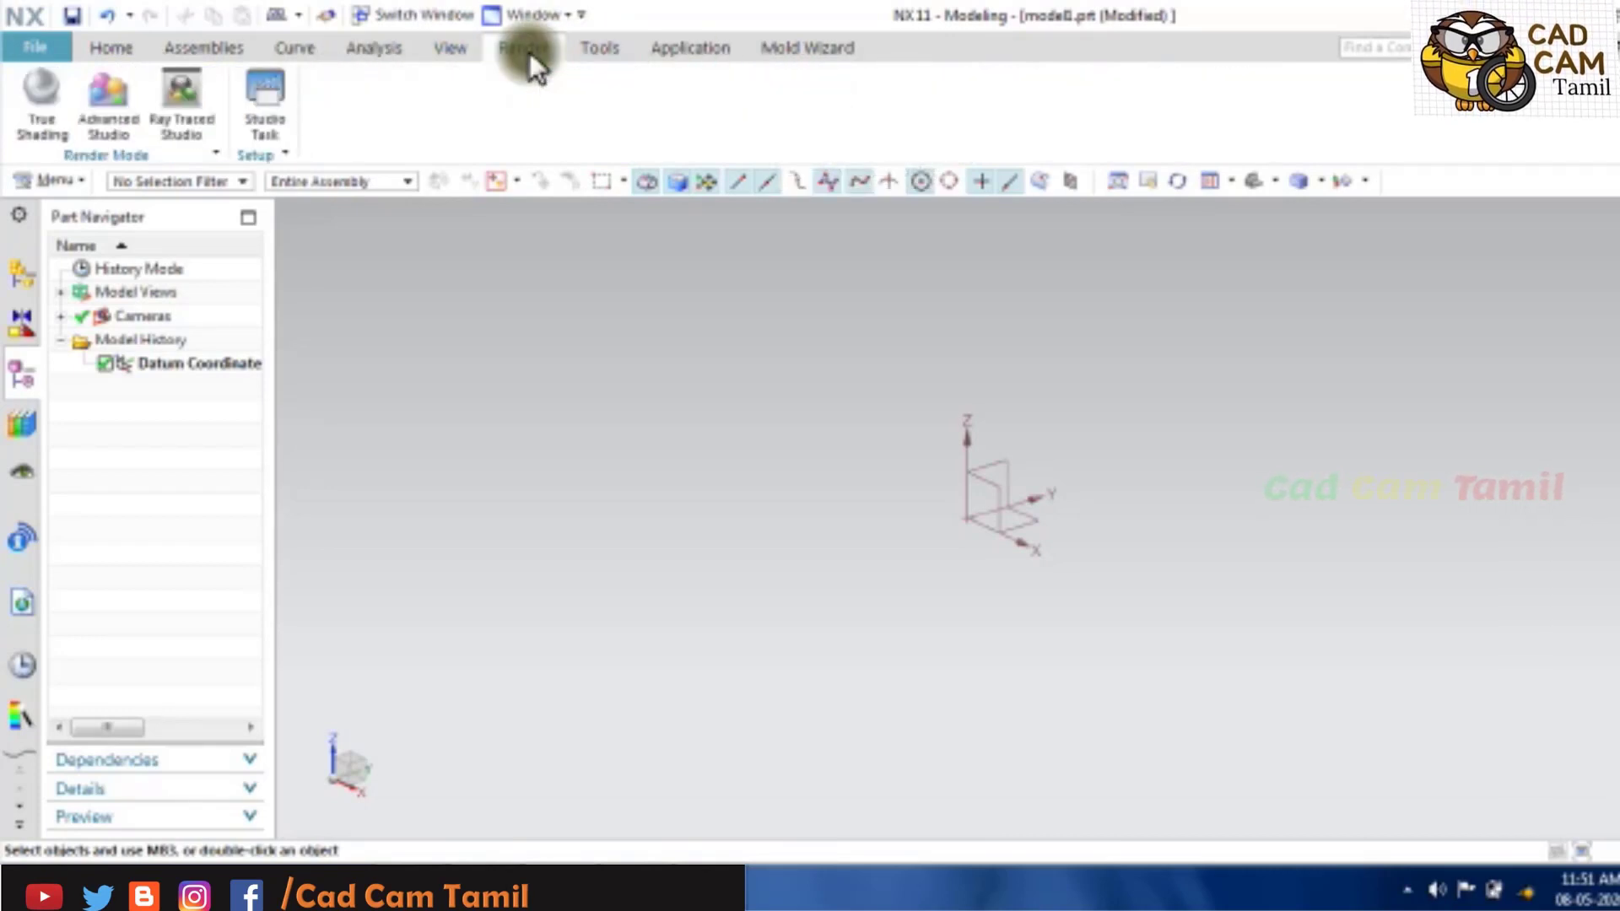
{"action": "left_click", "coordinate": [601, 50]}
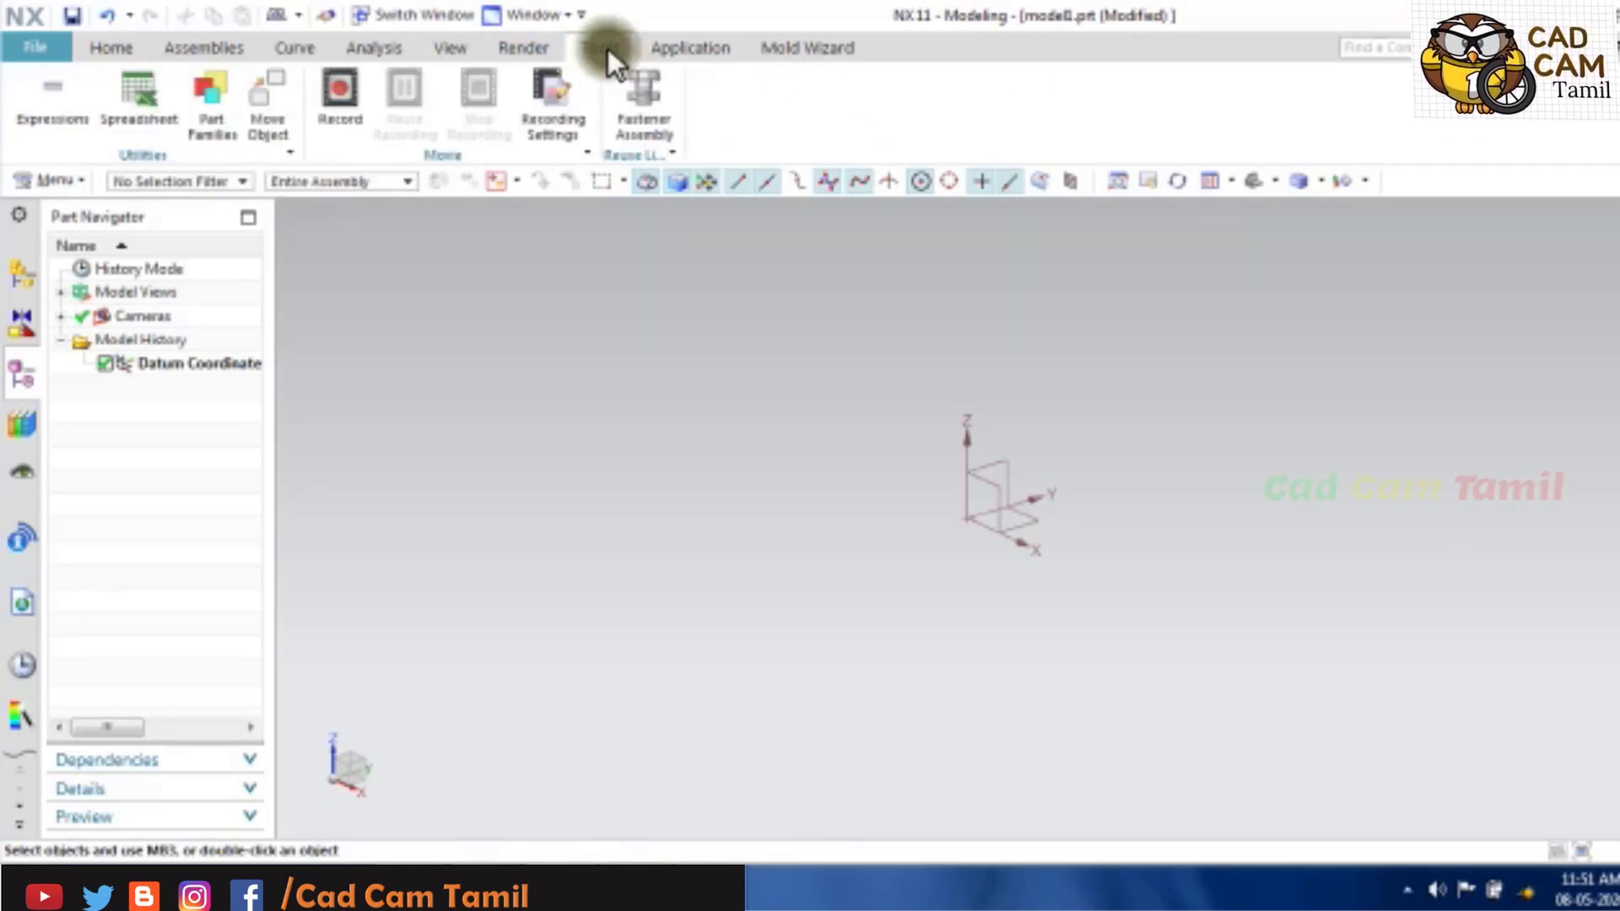
{"action": "left_click", "coordinate": [648, 56]}
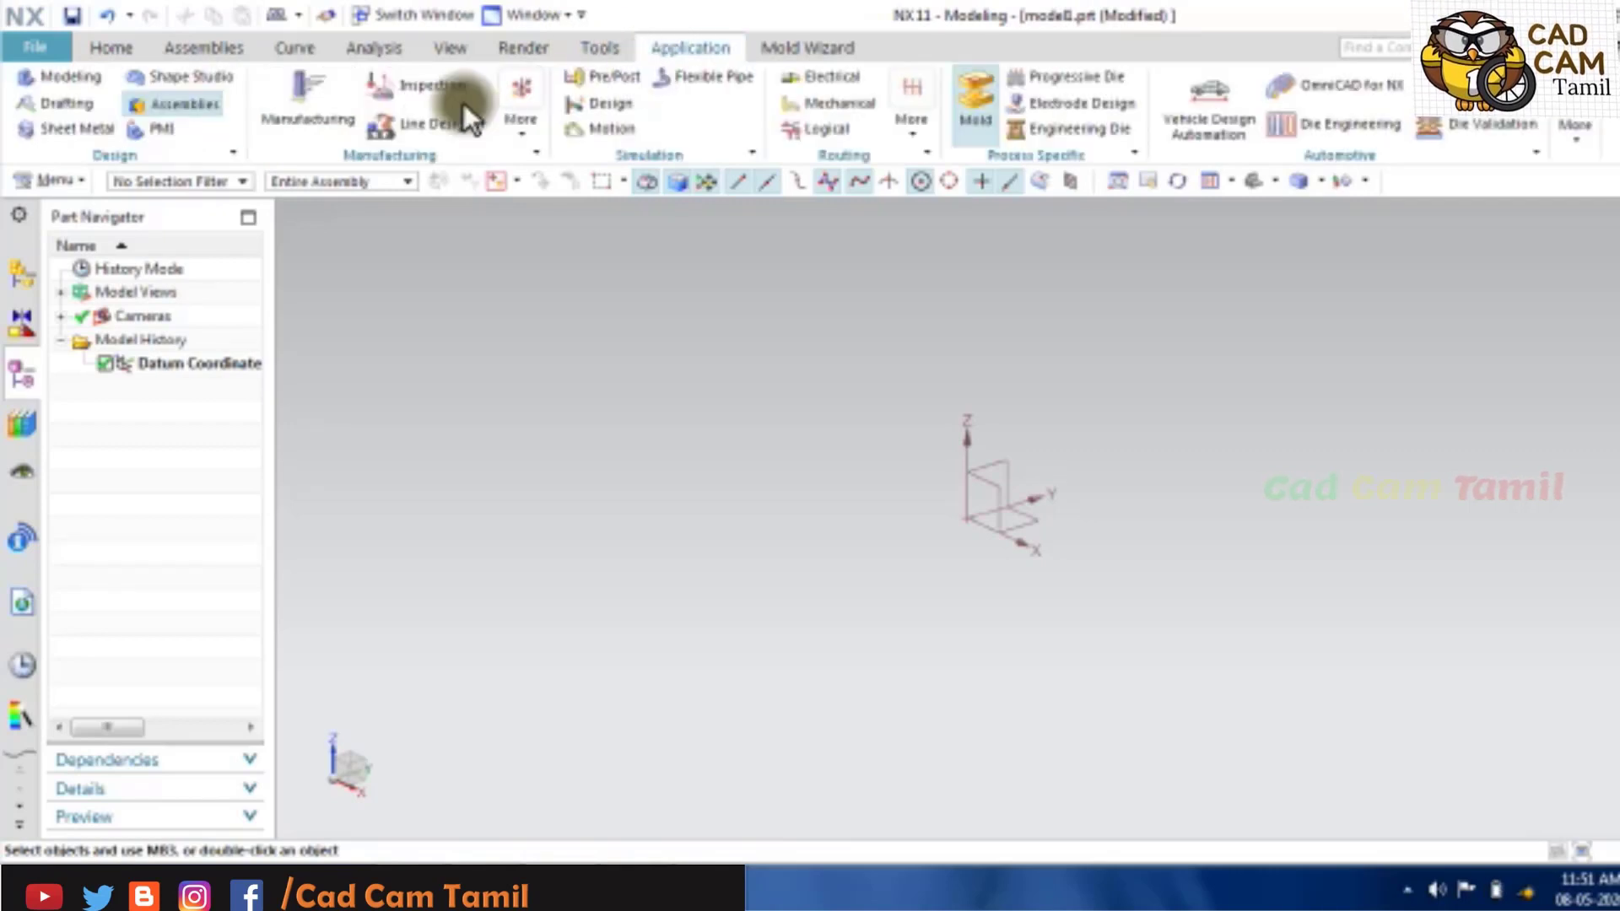
{"action": "left_click", "coordinate": [976, 108]}
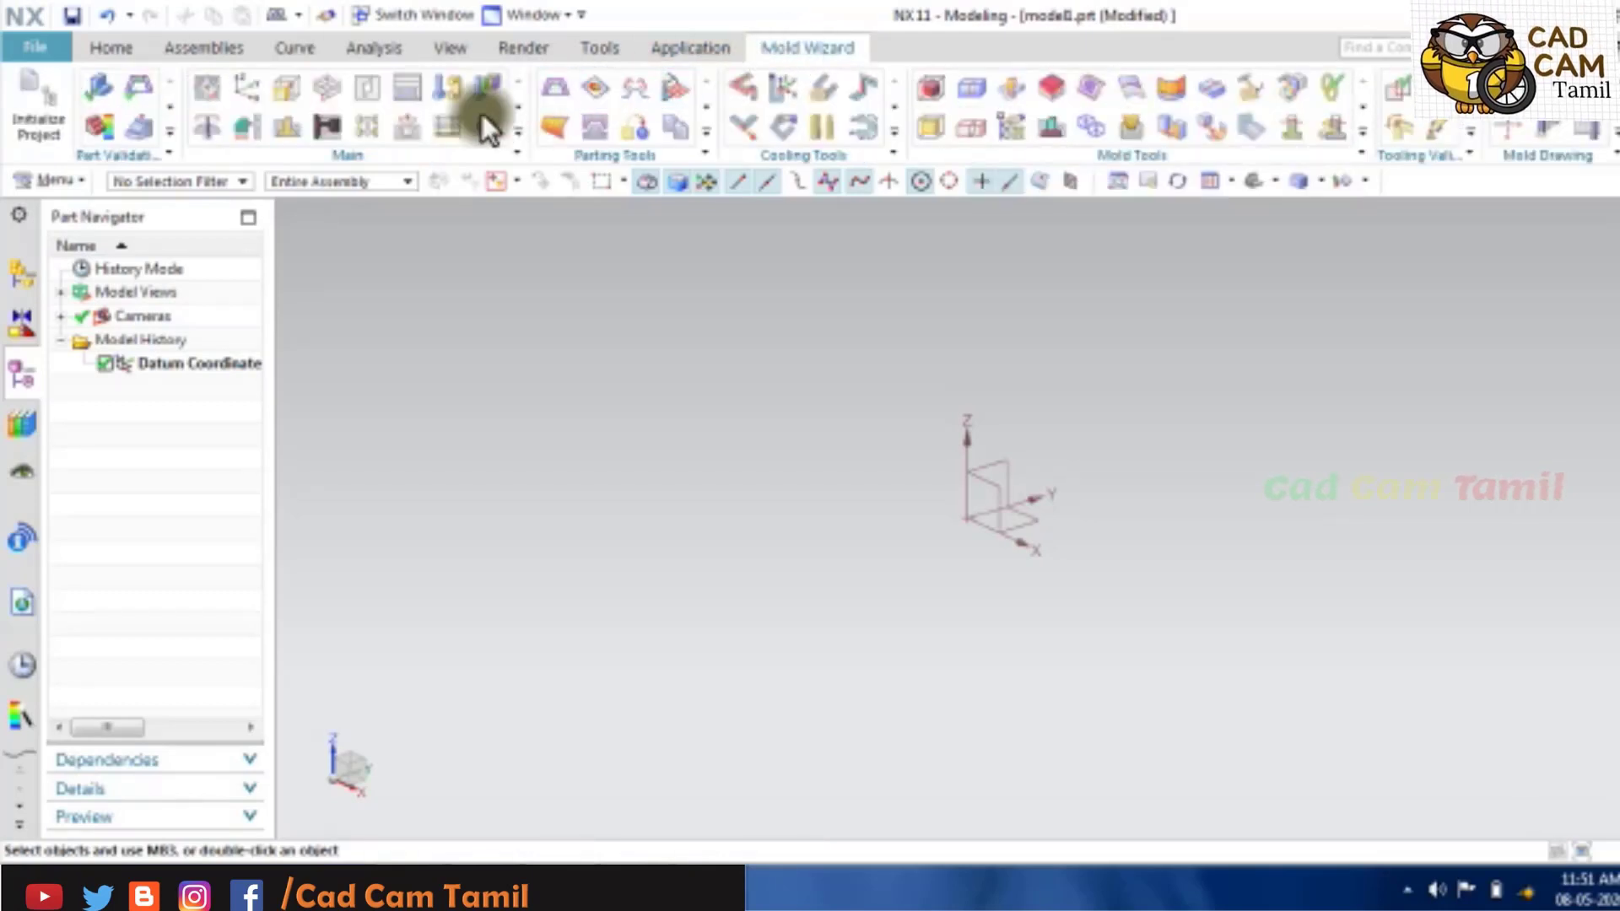